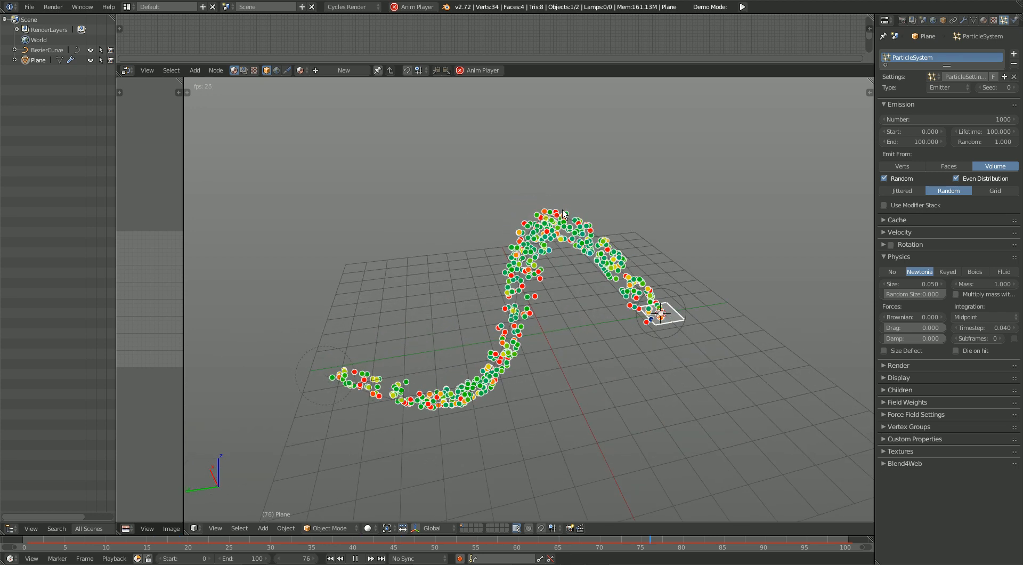
# Step: Reload the start-up file to replace the demo particle scene with an empty one
pyautogui.moveTo(335, 396); pyautogui.dragTo(493, 334, button='middle')
pyautogui.moveTo(565, 334); pyautogui.dragTo(708, 262, button='middle')
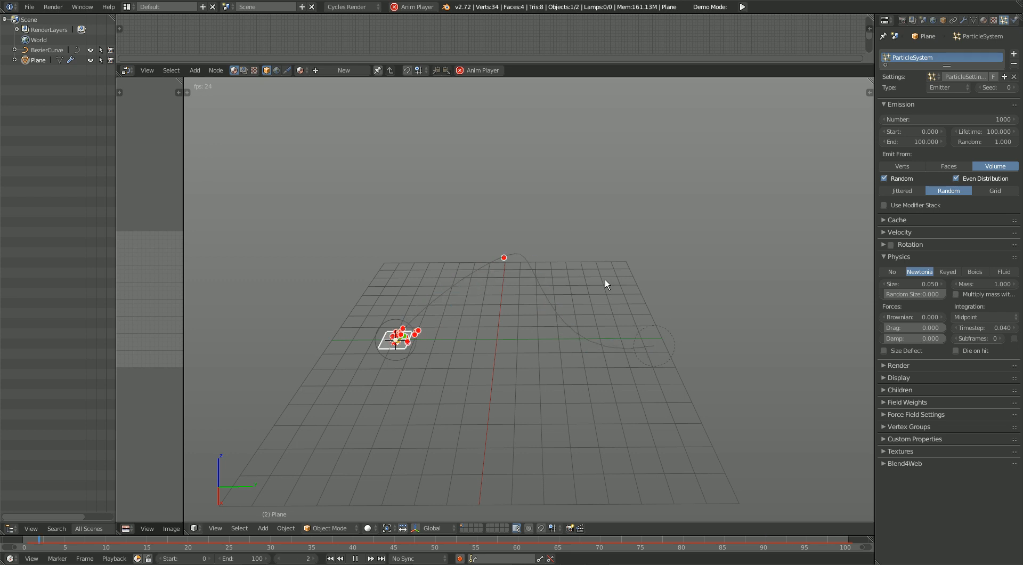
pyautogui.moveTo(548, 264); pyautogui.dragTo(615, 293, button='middle')
pyautogui.hotkey('ctrl', 'n')
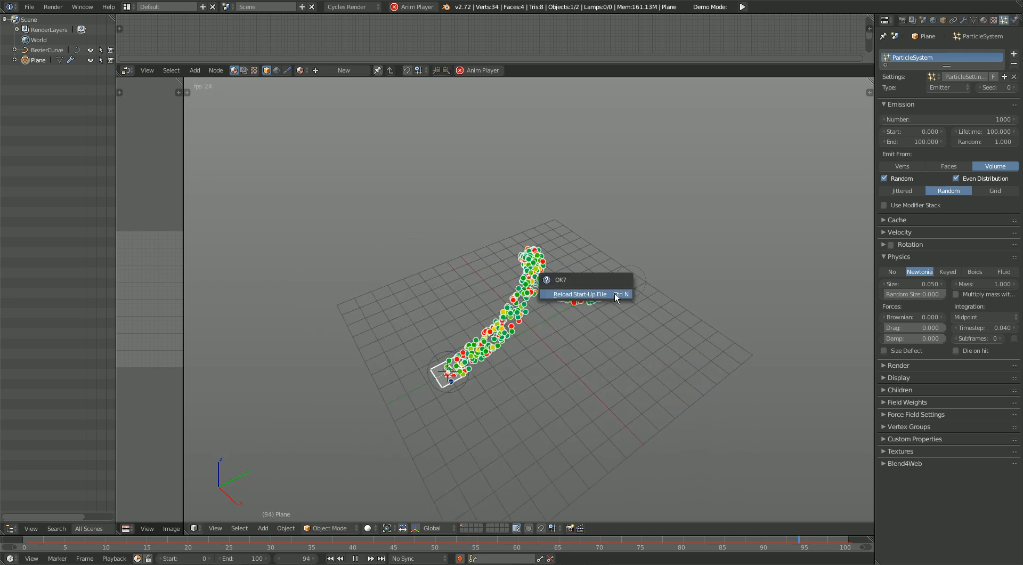
pyautogui.click(615, 294)
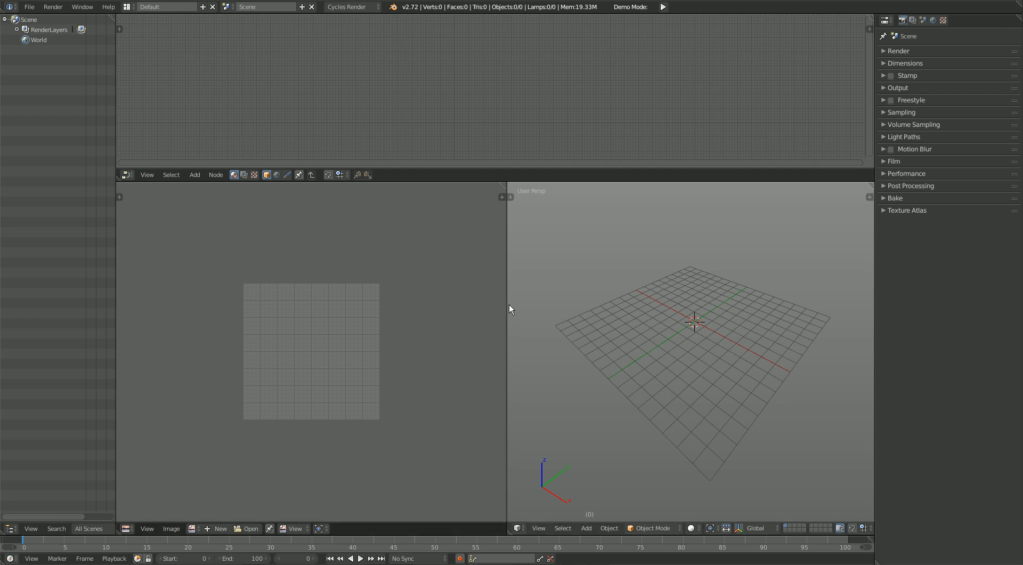
# Step: Enlarge the 3D view by shrinking the adjoining image editor and node editor areas
pyautogui.moveTo(508, 306); pyautogui.dragTo(155, 312)
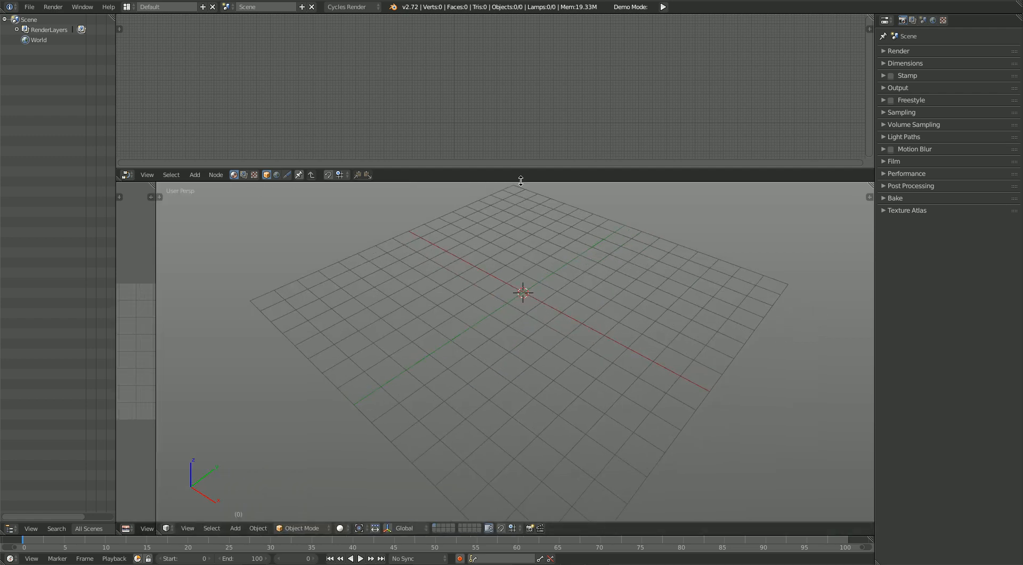
pyautogui.moveTo(521, 182); pyautogui.dragTo(521, 63)
pyautogui.moveTo(560, 274); pyautogui.dragTo(542, 205, button='middle')
# Step: Add a Bezier curve at the origin and rotate it 90° about Z and 90° about X
pyautogui.hotkey('shift', 'a')
pyautogui.moveTo(526, 212)
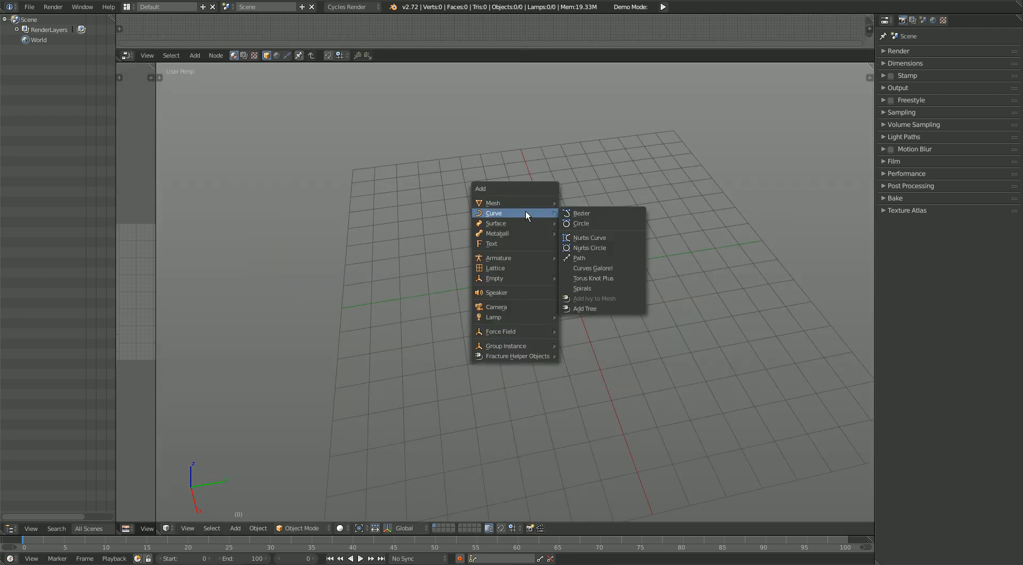
pyautogui.click(587, 214)
pyautogui.press('r')
pyautogui.press('y')
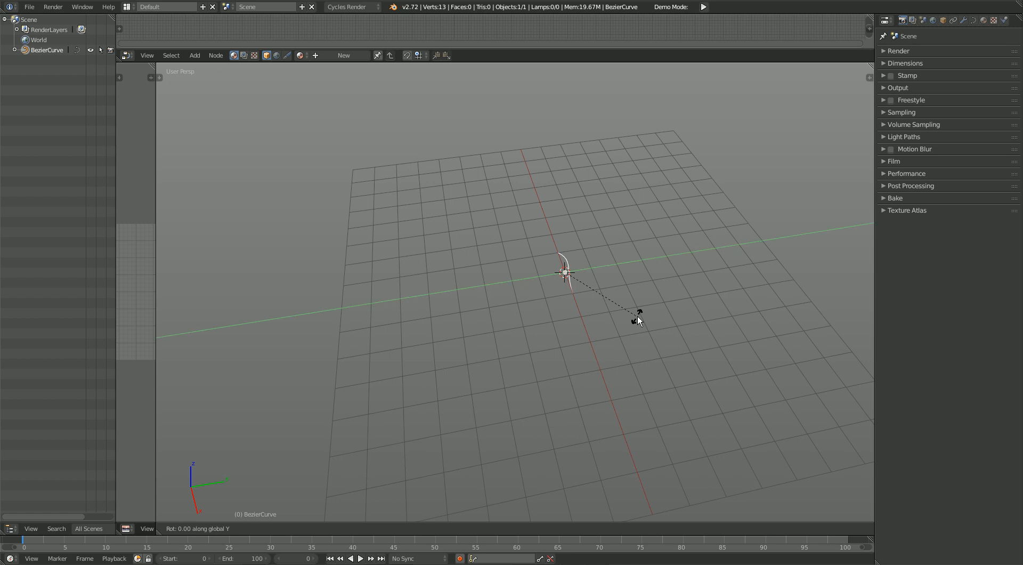
pyautogui.press('BackSpace')
pyautogui.press('BackSpace')
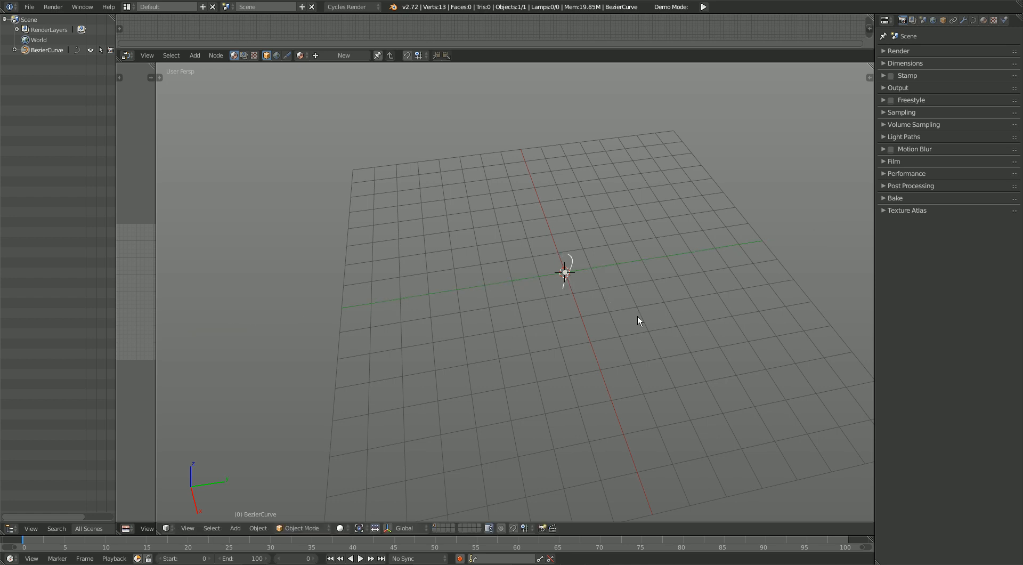
pyautogui.press('x')
pyautogui.press('Return')
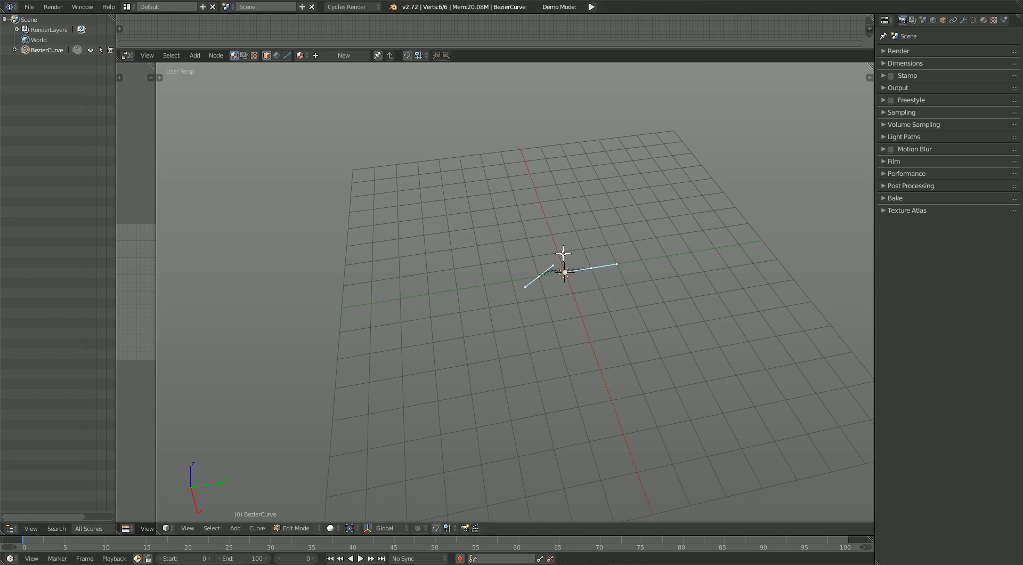
# Step: Scale the Bezier curve by a factor of 5 and enter Edit Mode on it
pyautogui.write('s5')
pyautogui.press('Return')
pyautogui.press('space')
pyautogui.press('Escape')
pyautogui.press('Tab')
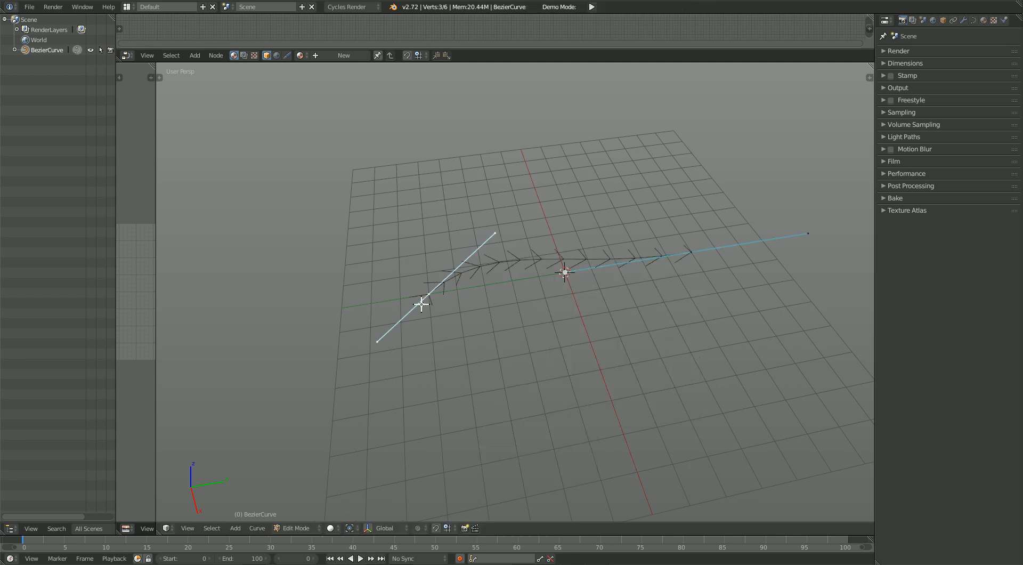
# Step: Raise the inner handle of one endpoint and lower the opposite endpoint's handle to form an S-shaped curve
pyautogui.moveTo(494, 236); pyautogui.dragTo(529, 131, button='right')
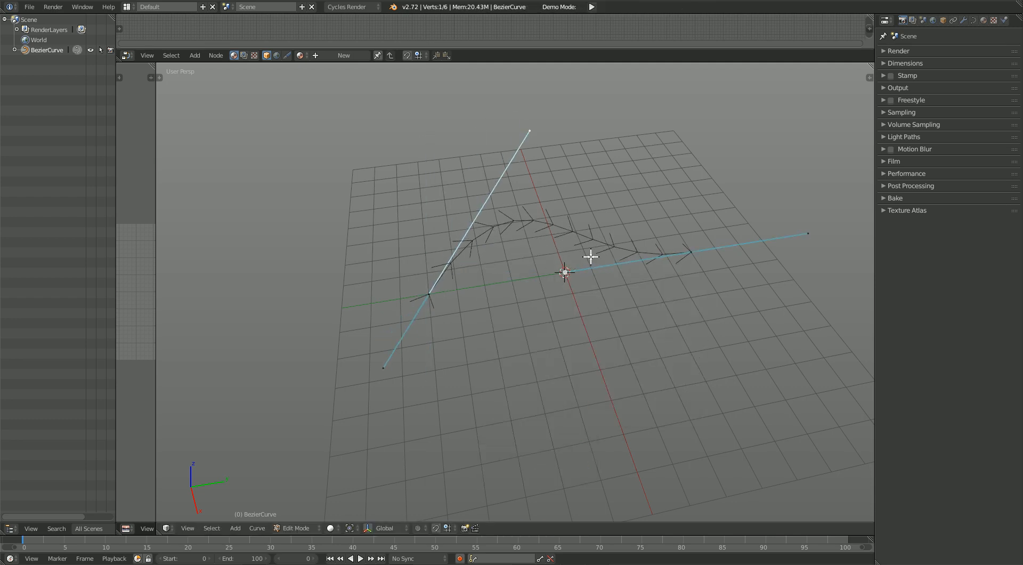
pyautogui.press('g')
pyautogui.click(624, 414)
# Step: Viewing along the curve's length, move the opposite endpoint's handle sideways to bend the curve
pyautogui.moveTo(678, 304); pyautogui.dragTo(571, 305, button='middle')
pyautogui.keyDown('shift'); pyautogui.moveTo(746, 363); pyautogui.dragTo(583, 322, button='middle'); pyautogui.keyUp('shift')
pyautogui.moveTo(673, 359); pyautogui.dragTo(607, 326, button='middle')
pyautogui.scroll(-1, 698, 366)
pyautogui.keyDown('alt'); pyautogui.scroll(-1, 698, 367); pyautogui.keyUp('alt')
pyautogui.press('g')
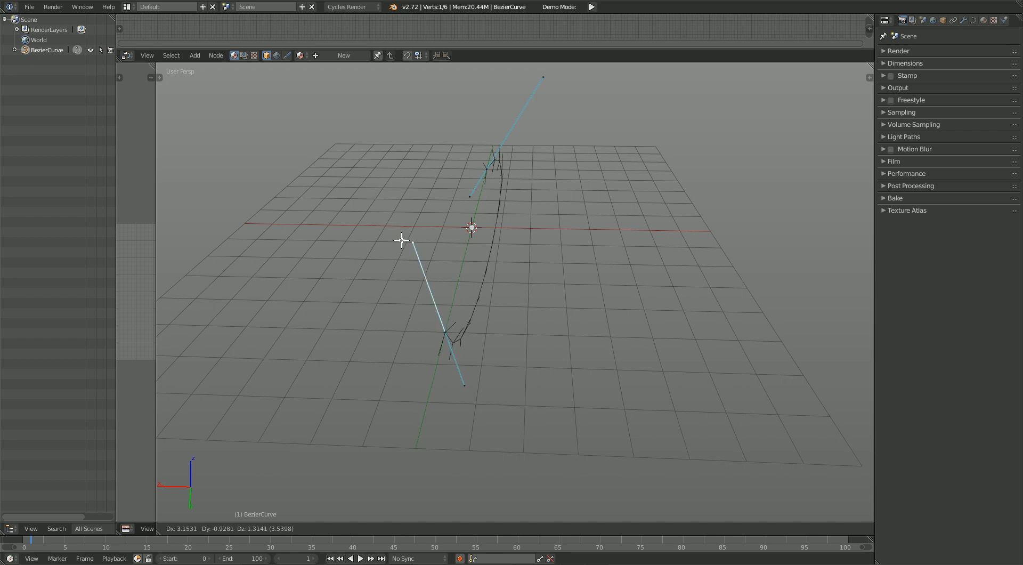
pyautogui.click(330, 277)
# Step: Select all of the curve's control points and subdivide it to add a middle control point
pyautogui.moveTo(454, 241); pyautogui.dragTo(597, 251, button='middle')
pyautogui.moveTo(659, 226); pyautogui.dragTo(657, 204, button='middle')
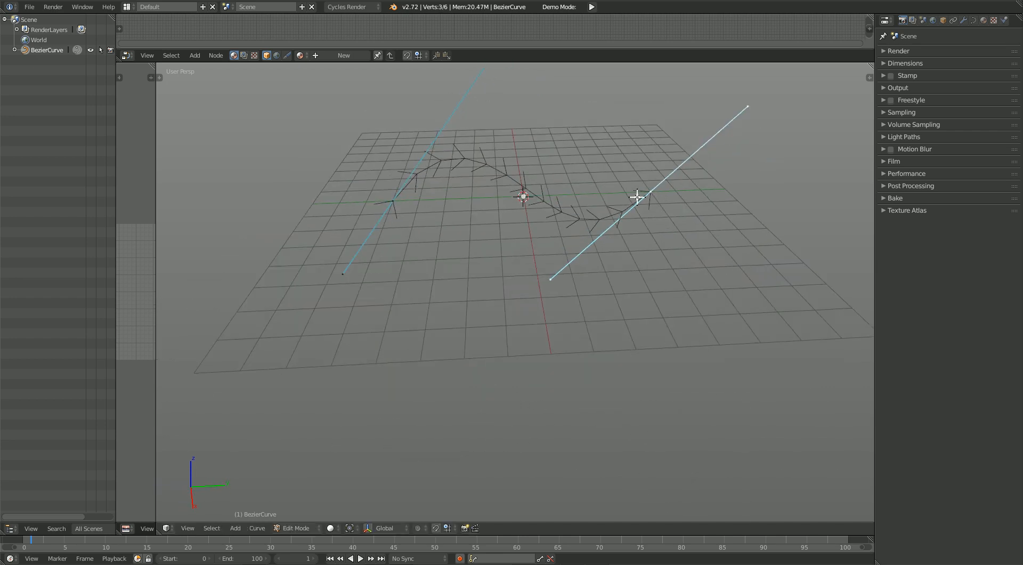
pyautogui.keyDown('shift'); pyautogui.moveTo(523, 210); pyautogui.dragTo(525, 270, button='middle'); pyautogui.keyUp('shift')
pyautogui.press('Right')
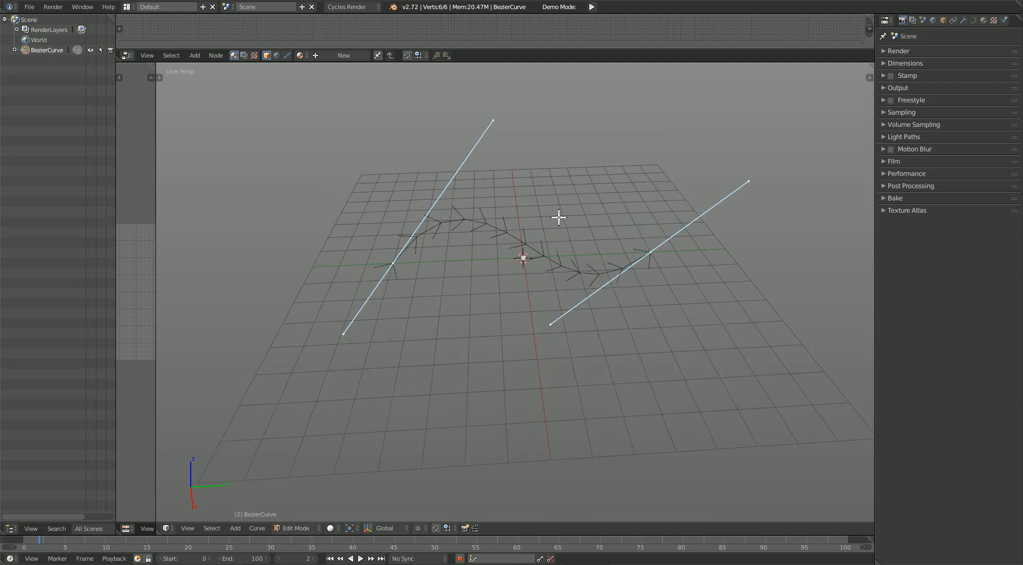
pyautogui.press('w')
pyautogui.click(560, 216)
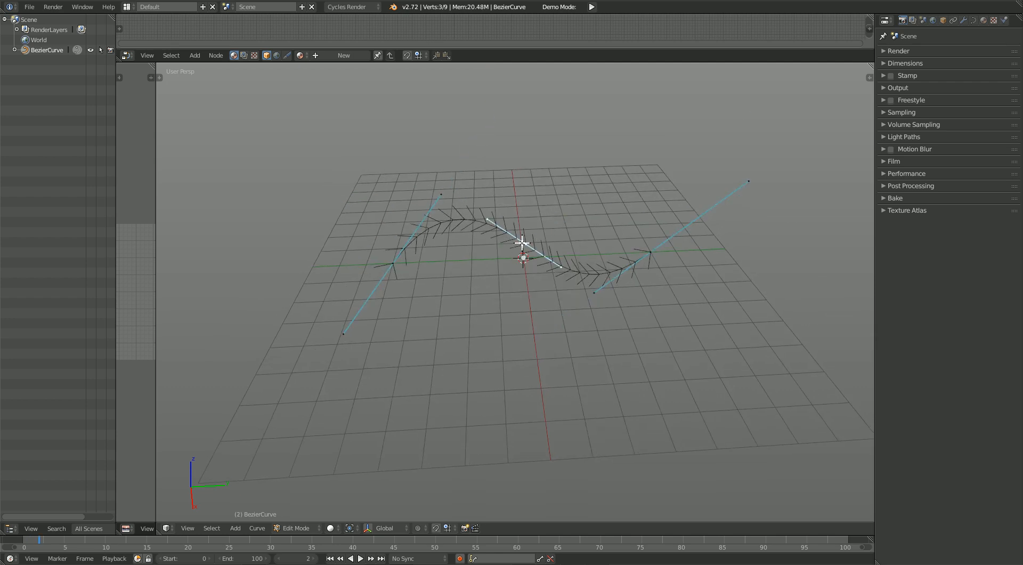
# Step: Move the middle control point upward and reposition its handles to shape an arch in the curve
pyautogui.rightClick(522, 243)
pyautogui.press('g')
pyautogui.click(551, 159)
pyautogui.rightClick(512, 134)
pyautogui.press('g')
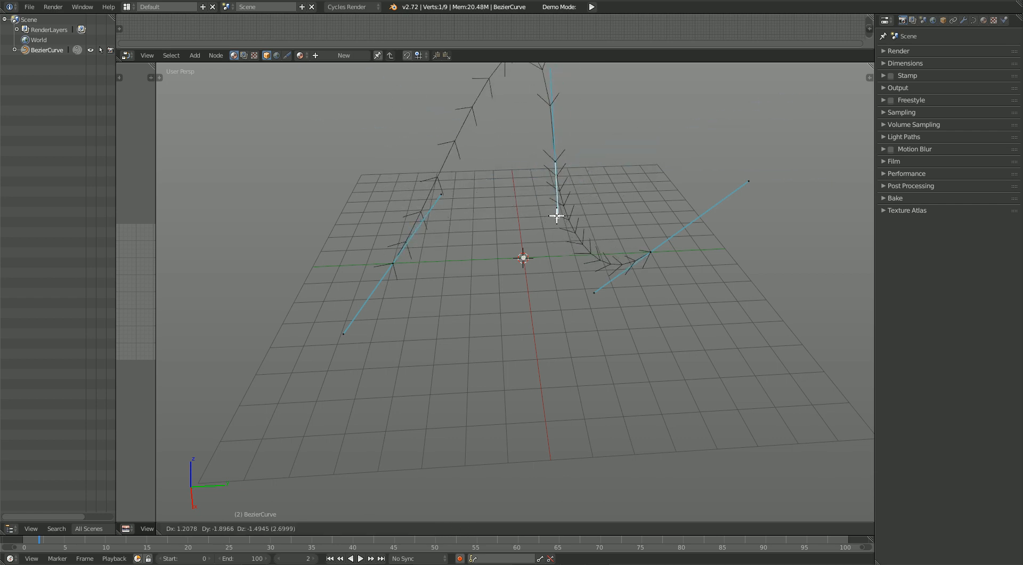
pyautogui.click(428, 154)
pyautogui.rightClick(294, 116)
pyautogui.press('g')
pyautogui.click(418, 120)
# Step: Swing the first endpoint's inner handle outward so the curve leaves that end in a bulge
pyautogui.rightClick(446, 200)
pyautogui.press('g')
pyautogui.click(288, 183)
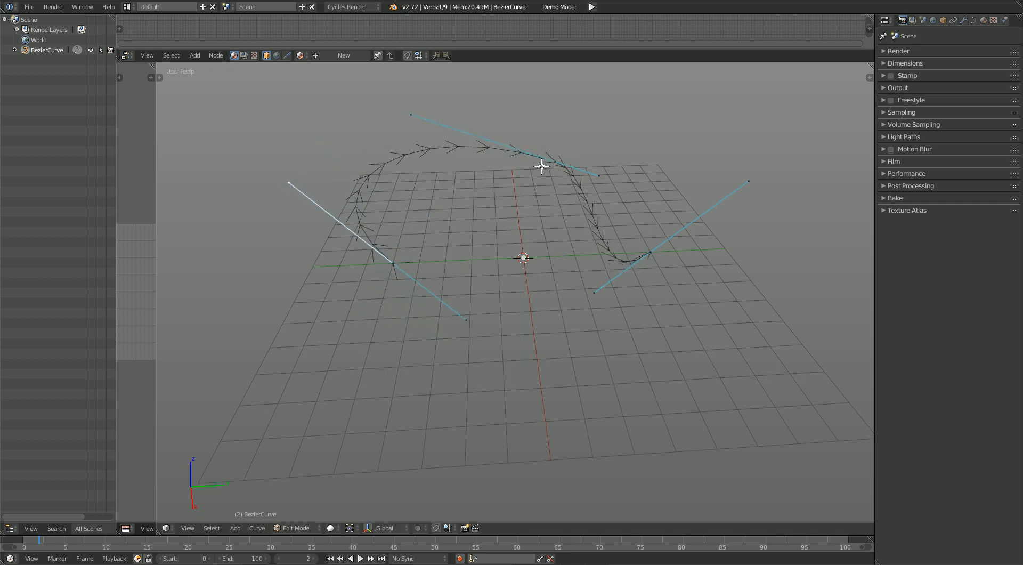
# Step: Reposition the middle control point, then adjust its handle from the side and from along the curve's length
pyautogui.press('g')
pyautogui.click(475, 155)
pyautogui.rightClick(533, 170)
pyautogui.press('g')
pyautogui.click(606, 138)
pyautogui.moveTo(606, 138); pyautogui.dragTo(581, 161, button='middle')
pyautogui.press('g')
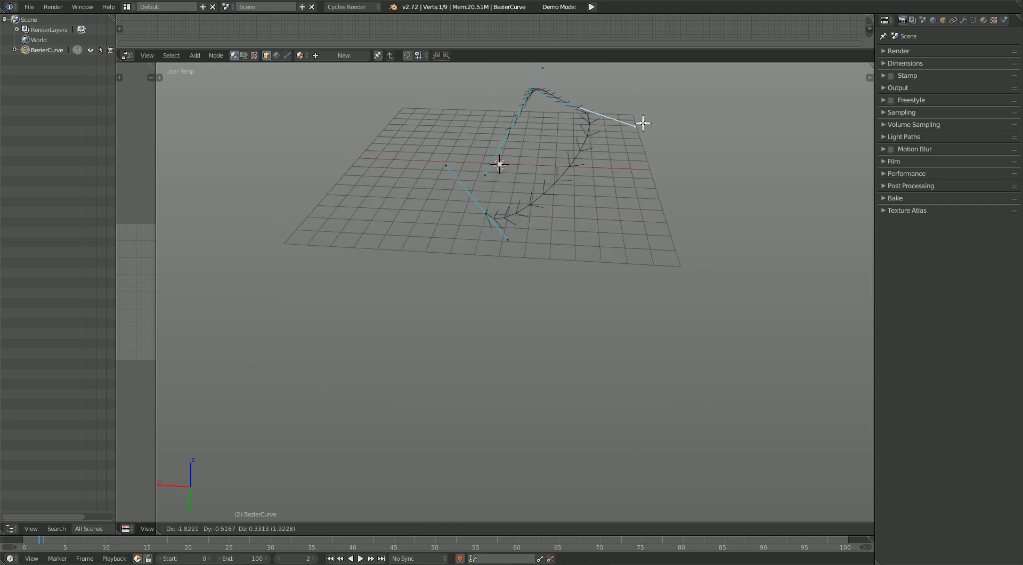
pyautogui.click(624, 90)
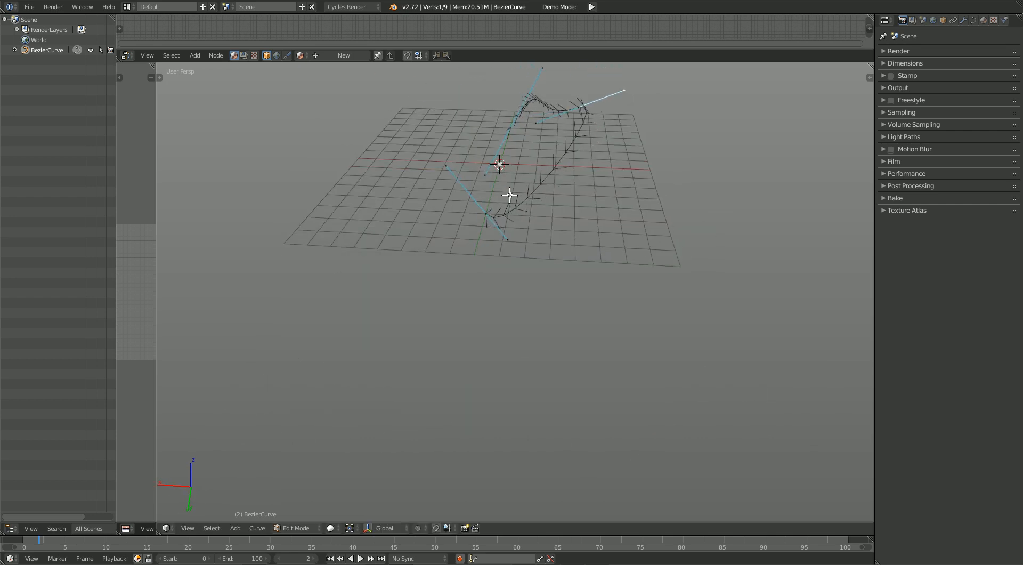
# Step: Move the opposite endpoint's handle to redirect how the curve enters that end
pyautogui.rightClick(441, 174)
pyautogui.press('g')
pyautogui.click(640, 366)
# Step: Snap the 3D cursor to the curve's first endpoint and return to Object Mode
pyautogui.scroll(4, 640, 366)
pyautogui.scroll(-3, 641, 239)
pyautogui.moveTo(641, 239); pyautogui.dragTo(482, 363, button='middle')
pyautogui.press('Tab')
pyautogui.press('Tab')
pyautogui.rightClick(495, 332)
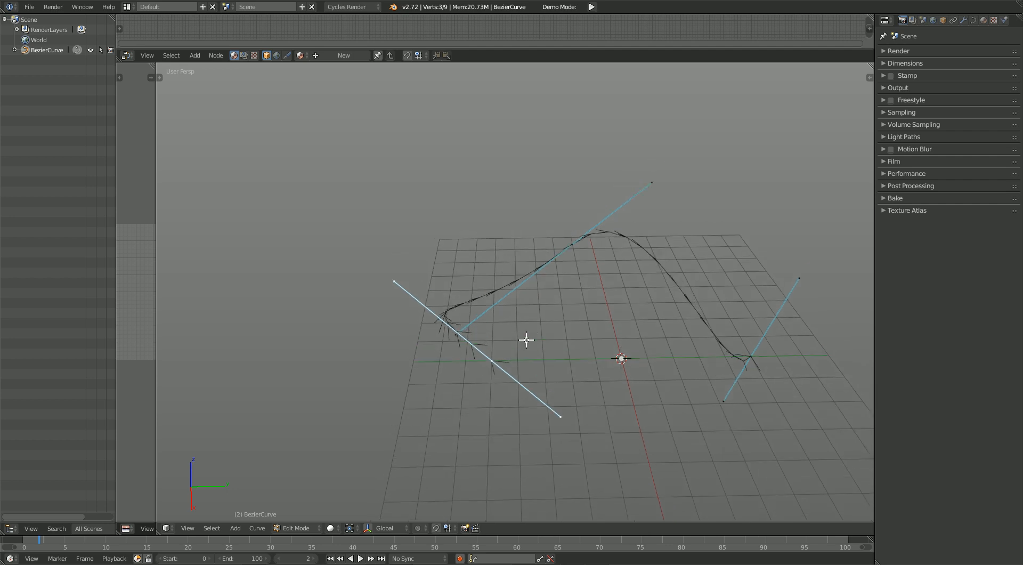
pyautogui.hotkey('shift', 's')
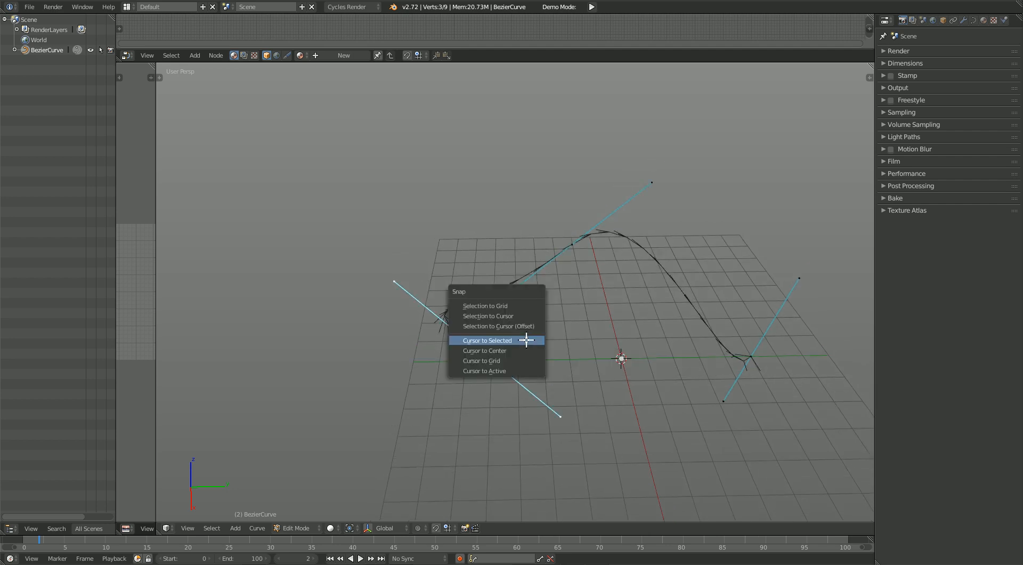
pyautogui.click(526, 340)
pyautogui.press('Tab')
pyautogui.scroll(4, 495, 362)
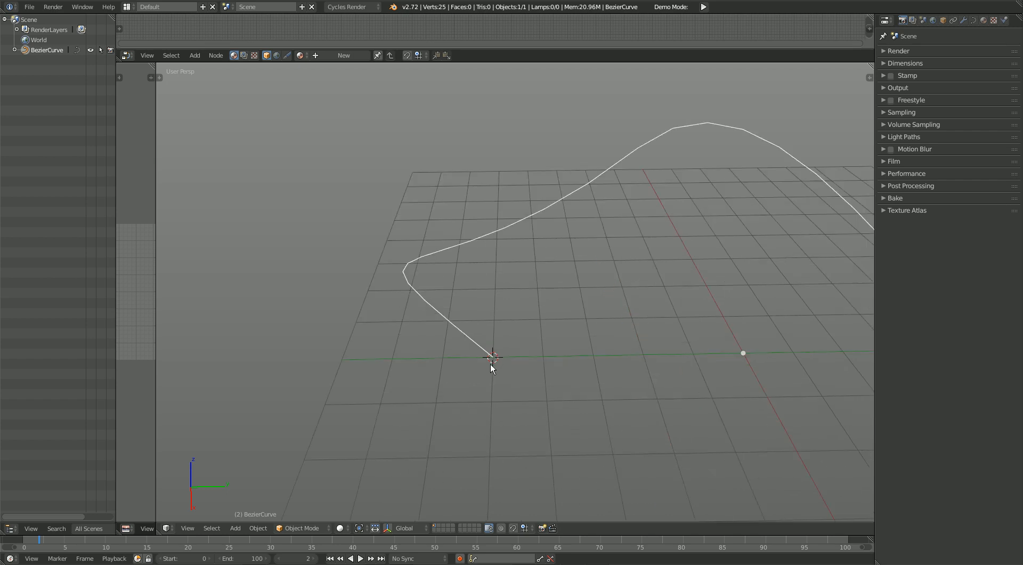
# Step: Add a mesh plane at the 3D cursor and scale it down to a small emitter
pyautogui.hotkey('shift', 'a')
pyautogui.moveTo(588, 288)
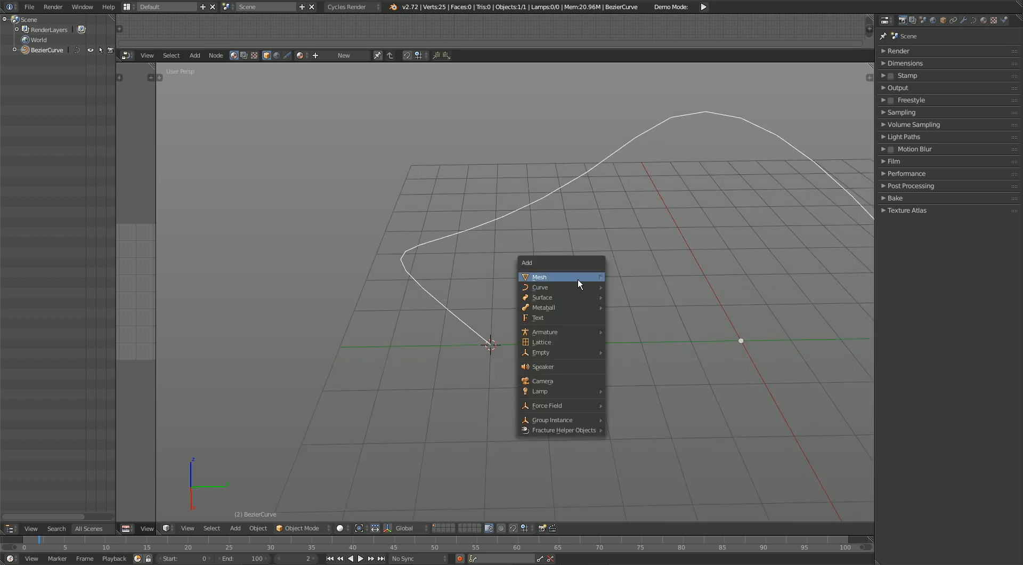
pyautogui.click(638, 282)
pyautogui.press('s')
pyautogui.click(527, 352)
# Step: Examine the curve's direction arrows in Edit Mode, from the plane at its start to the far end
pyautogui.moveTo(527, 351); pyautogui.dragTo(572, 358, button='middle')
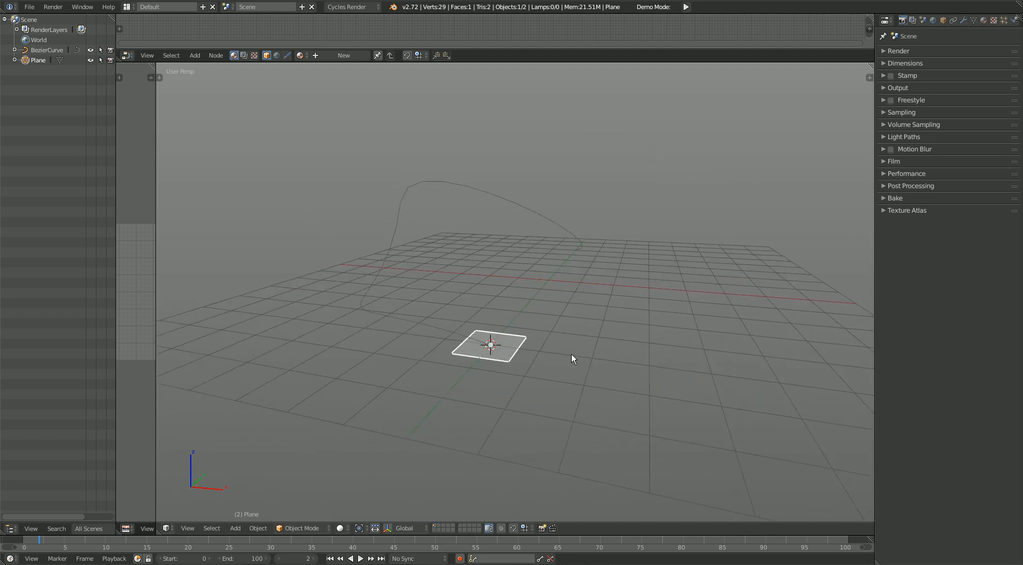
pyautogui.press('Tab')
pyautogui.press('Tab')
pyautogui.rightClick(372, 303)
pyautogui.press('Tab')
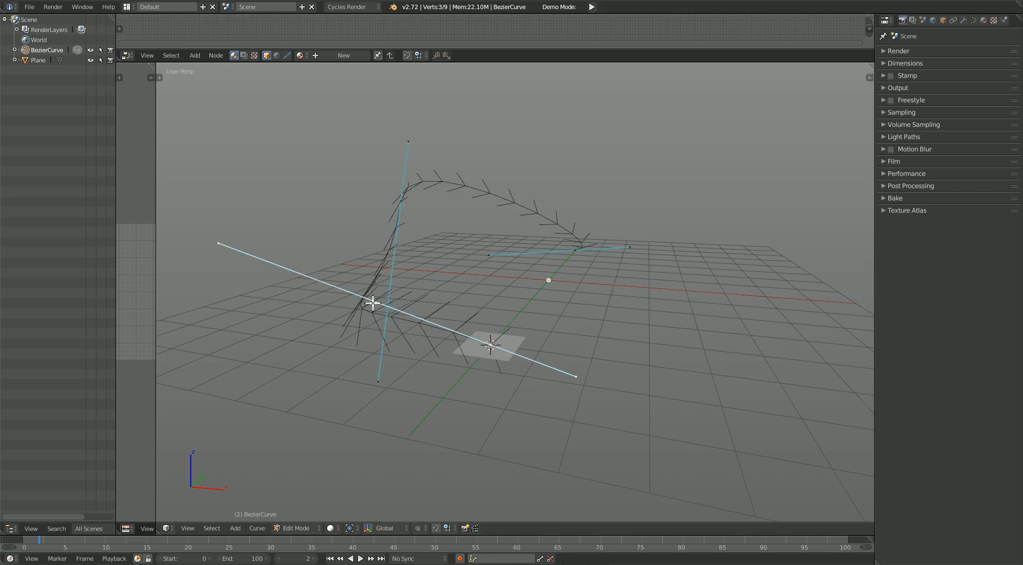
pyautogui.moveTo(354, 304)
pyautogui.mouseDown(button='middle')
pyautogui.moveTo(379, 301)
pyautogui.moveTo(366, 304)
pyautogui.mouseUp(button='middle')
pyautogui.moveTo(266, 240); pyautogui.dragTo(501, 506, button='right')
pyautogui.moveTo(390, 394); pyautogui.dragTo(456, 174, button='right')
pyautogui.moveTo(456, 174); pyautogui.dragTo(710, 314, button='middle')
pyautogui.moveTo(772, 222); pyautogui.dragTo(513, 354, button='middle')
pyautogui.moveTo(477, 342); pyautogui.dragTo(475, 238, button='right')
pyautogui.moveTo(475, 238); pyautogui.dragTo(606, 285, button='middle')
pyautogui.moveTo(452, 305); pyautogui.dragTo(519, 171, button='right')
pyautogui.press('Tab')
pyautogui.moveTo(423, 303); pyautogui.dragTo(544, 406, button='middle')
# Step: Select the plane and add a new particle system to it
pyautogui.rightClick(521, 404)
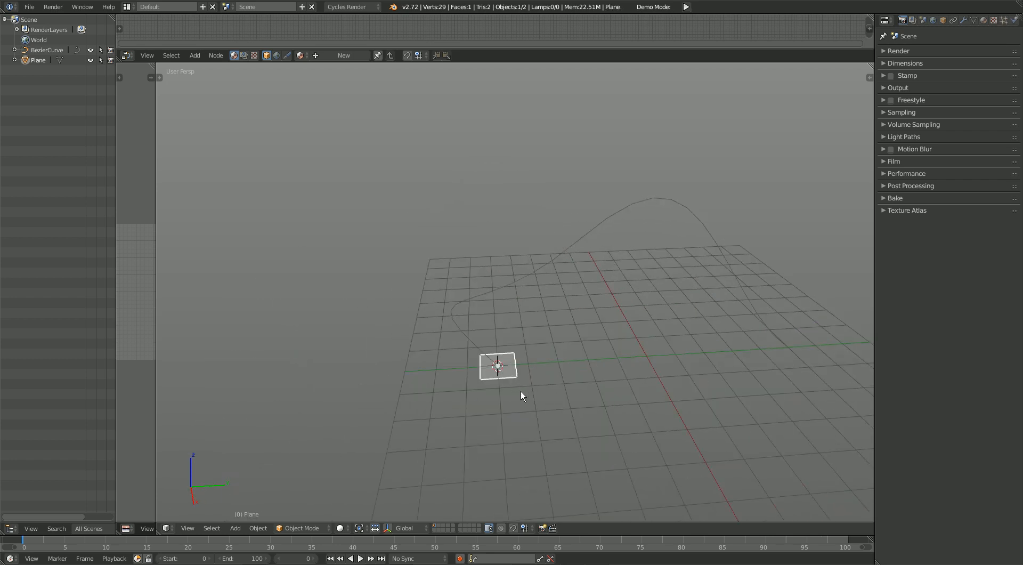
pyautogui.moveTo(603, 326); pyautogui.dragTo(586, 282, button='middle')
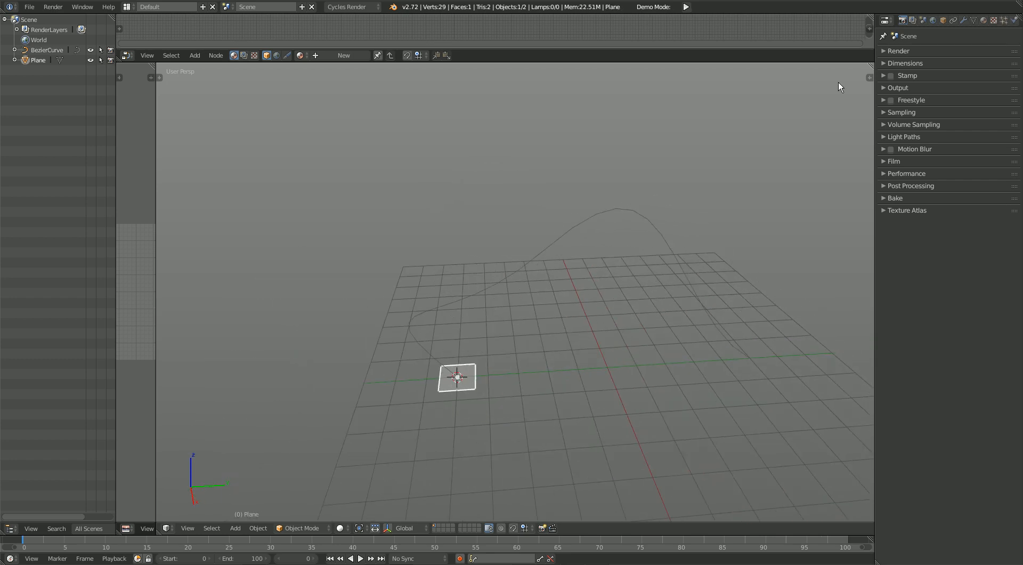
pyautogui.click(1004, 20)
pyautogui.click(937, 75)
# Step: Play the animation to preview the plane's default particle emission, then stop playback
pyautogui.moveTo(566, 328); pyautogui.dragTo(523, 342, button='middle')
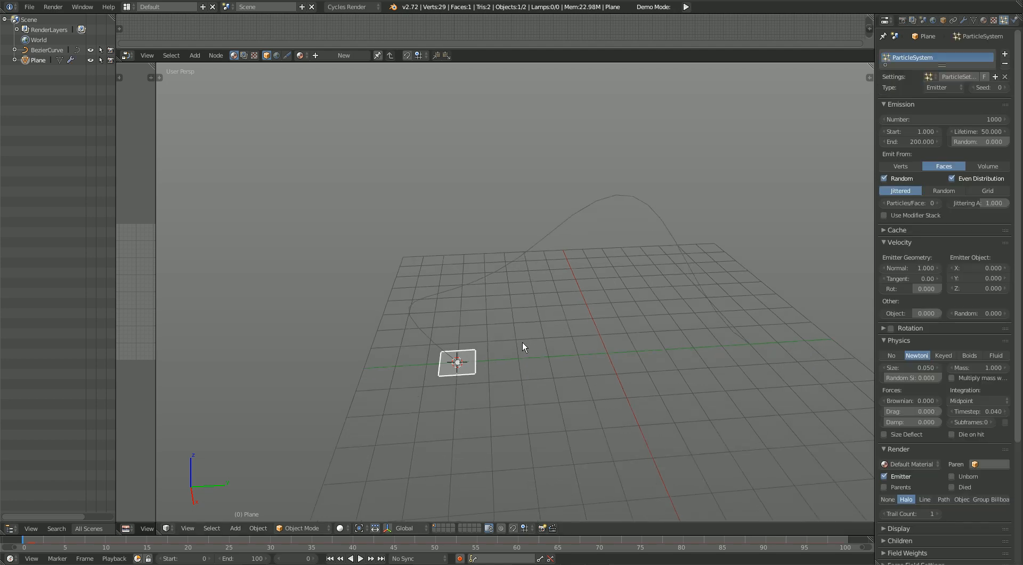
pyautogui.hotkey('alt', 'a')
pyautogui.moveTo(542, 419); pyautogui.dragTo(541, 370, button='middle')
pyautogui.scroll(4, 544, 370)
pyautogui.moveTo(463, 281); pyautogui.dragTo(409, 315, button='middle')
pyautogui.keyDown('shift'); pyautogui.moveTo(494, 261); pyautogui.dragTo(440, 337, button='middle'); pyautogui.keyUp('shift')
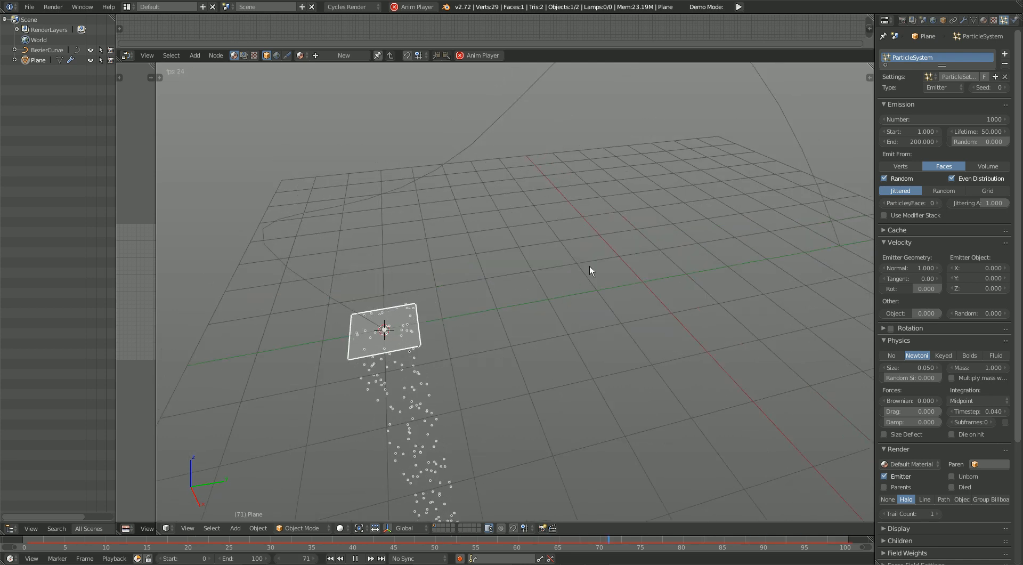
pyautogui.hotkey('alt', 'a')
# Step: Enable a force field on the Bezier curve and set its type to Curve Guide
pyautogui.moveTo(594, 265); pyautogui.dragTo(527, 224, button='middle')
pyautogui.rightClick(518, 173)
pyautogui.moveTo(622, 271); pyautogui.dragTo(691, 244, button='middle')
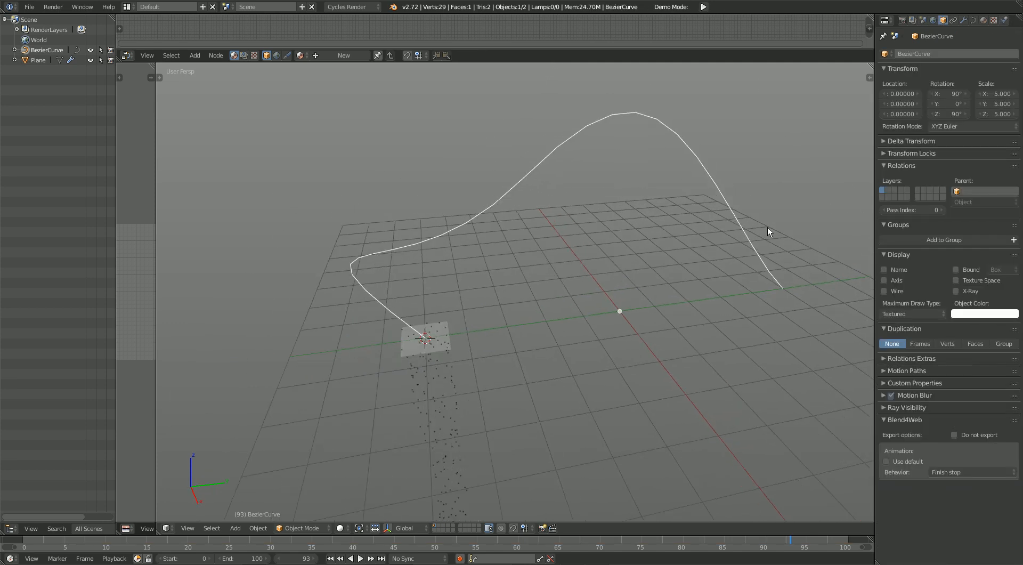
pyautogui.moveTo(571, 276); pyautogui.dragTo(599, 314, button='middle')
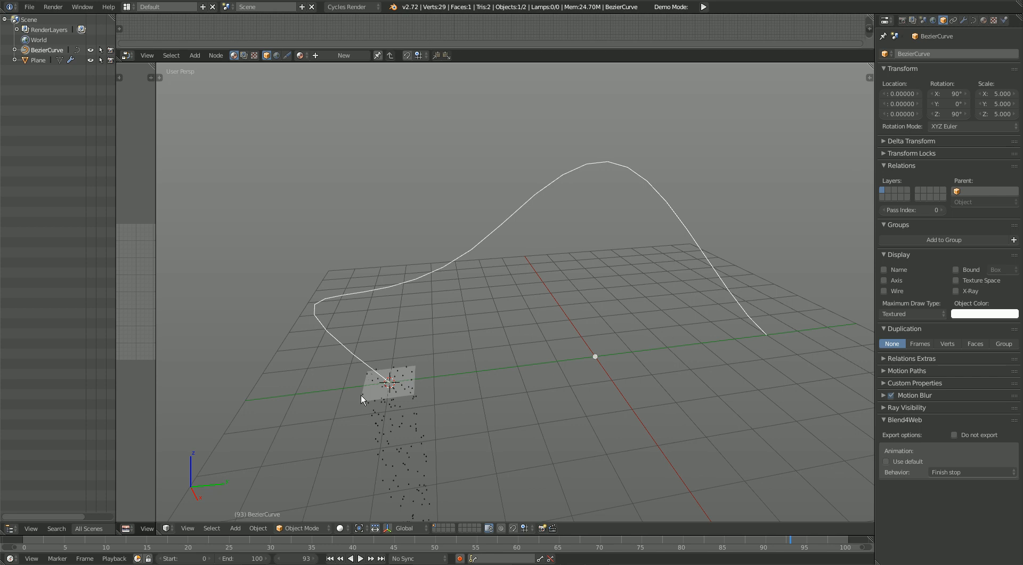
pyautogui.click(1005, 21)
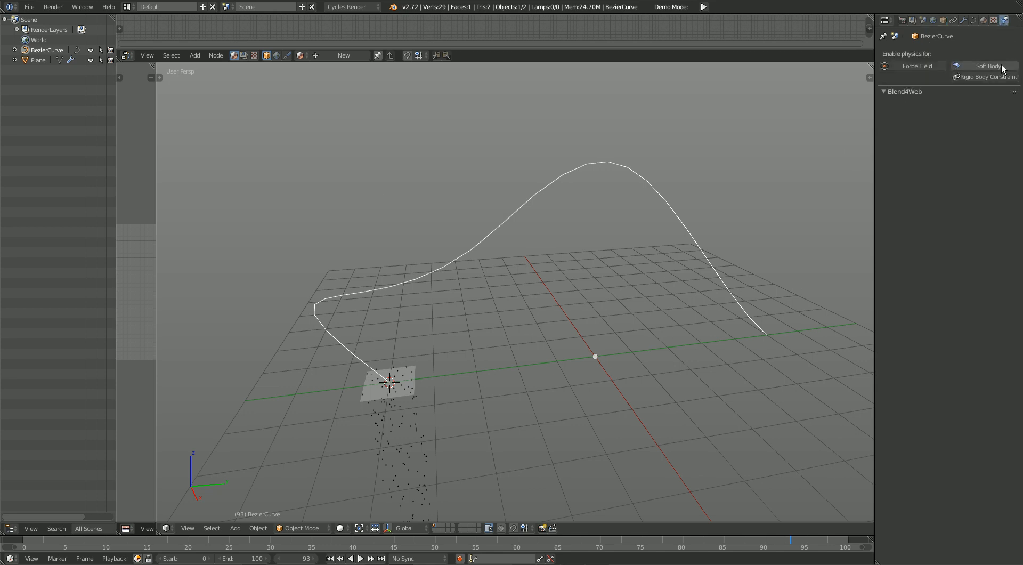
pyautogui.click(917, 66)
pyautogui.keyDown('shift'); pyautogui.moveTo(587, 348); pyautogui.dragTo(585, 343, button='middle'); pyautogui.keyUp('shift')
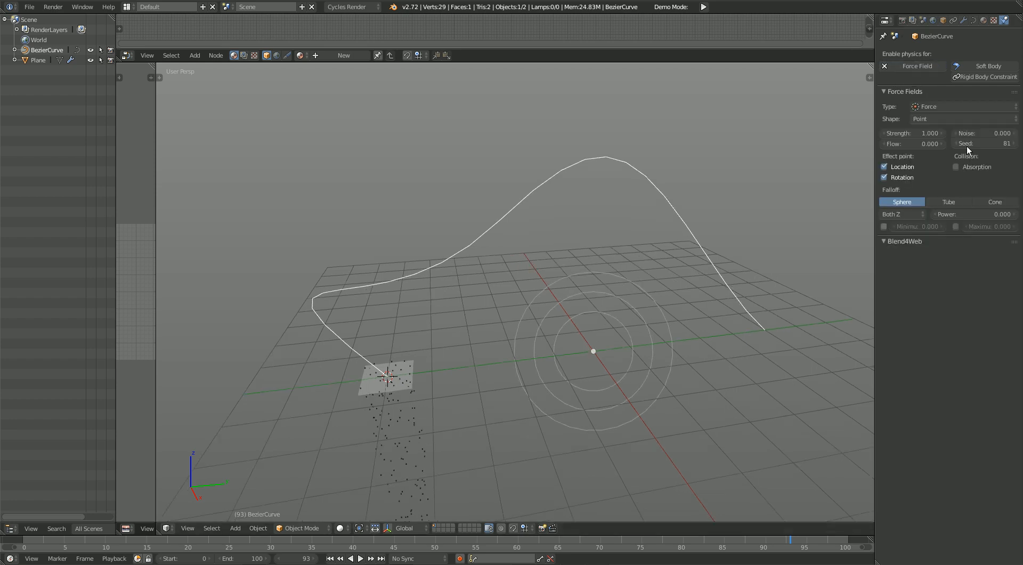
pyautogui.click(946, 105)
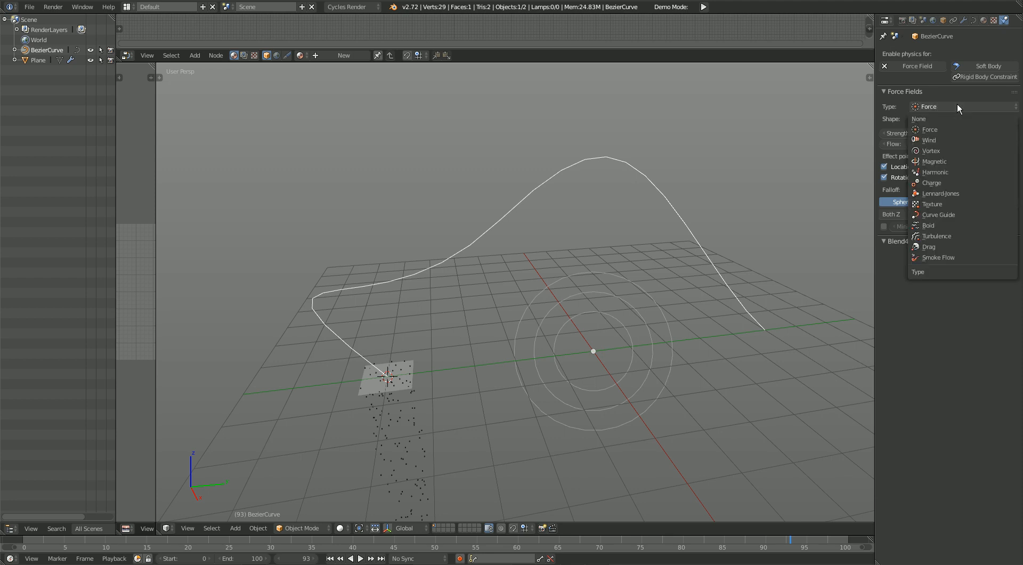
pyautogui.click(948, 219)
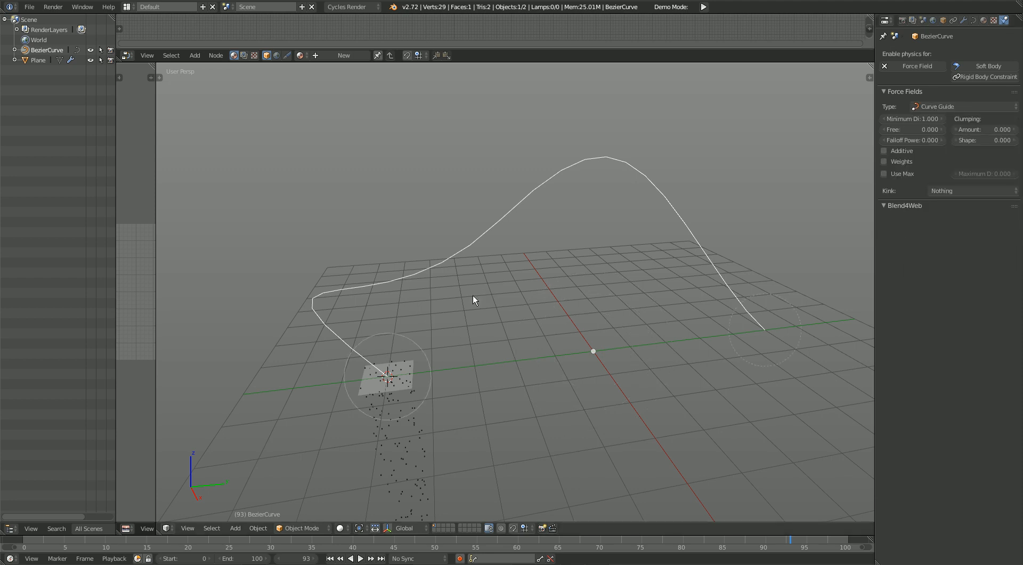
# Step: Play the animation to check how the particles respond to the curve guide
pyautogui.keyDown('shift'); pyautogui.moveTo(446, 353); pyautogui.dragTo(452, 347, button='middle'); pyautogui.keyUp('shift')
pyautogui.hotkey('alt', 'a')
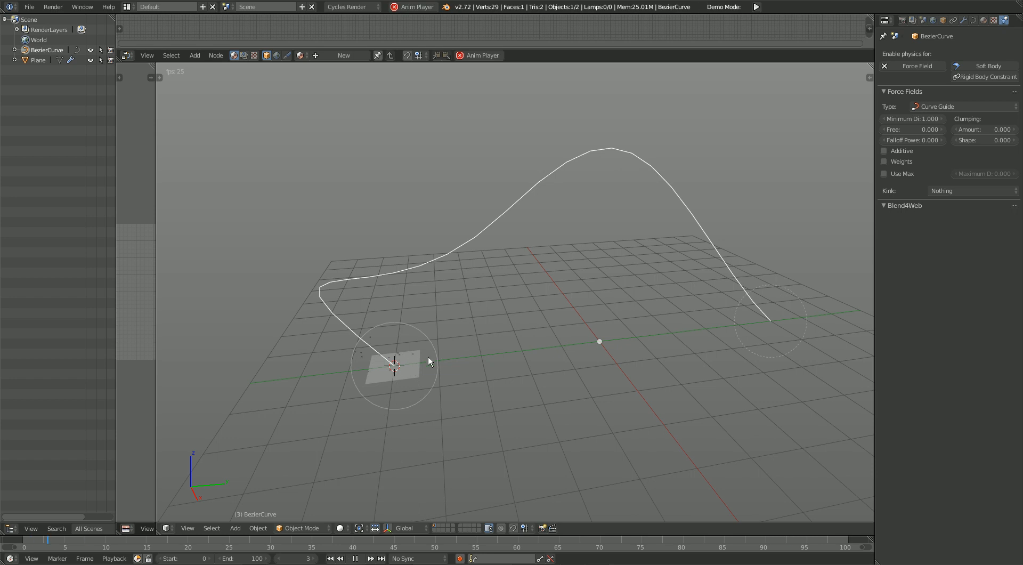
# Step: Move the Bezier curve's middle control point in Edit Mode to test how the particles follow the reshaped path, then return to Object Mode
pyautogui.rightClick(406, 356)
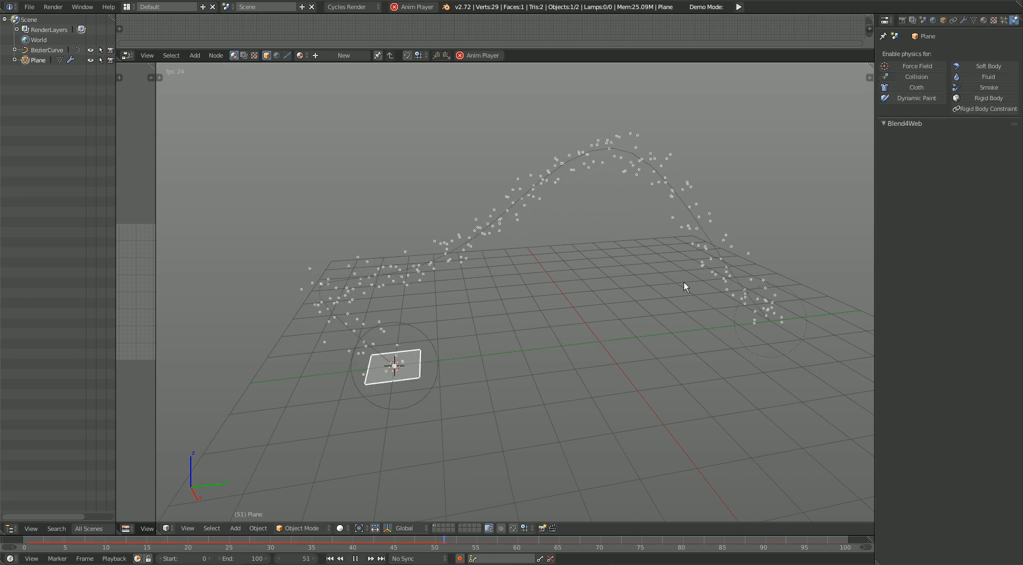
pyautogui.rightClick(428, 271)
pyautogui.press('Tab')
pyautogui.press('g')
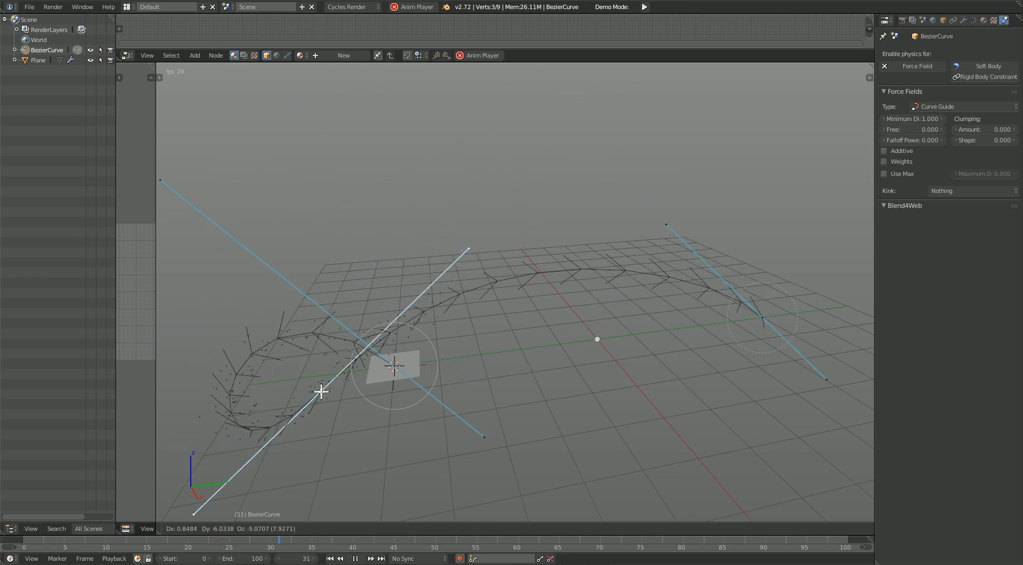
pyautogui.click(566, 221)
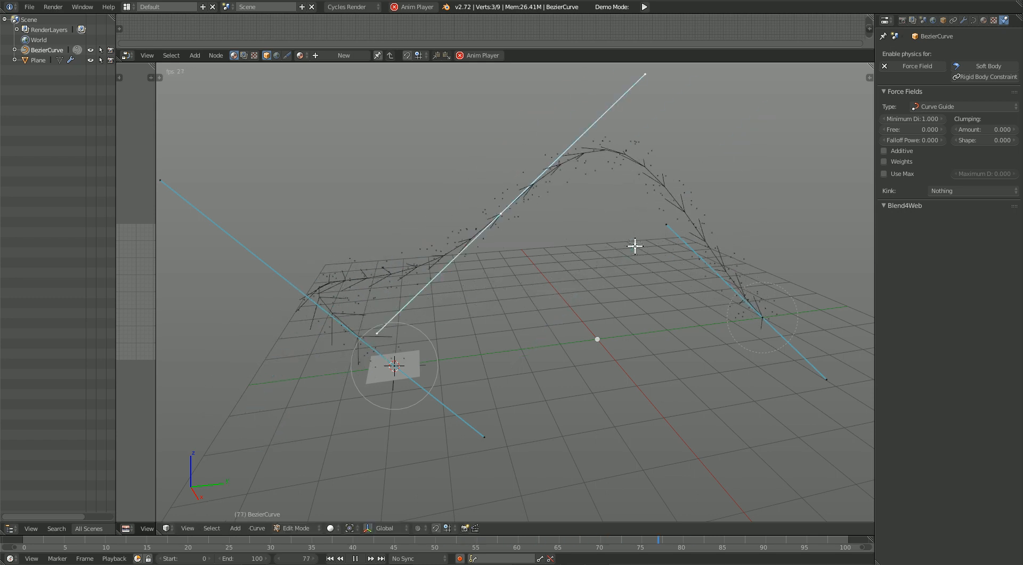
pyautogui.press('Tab')
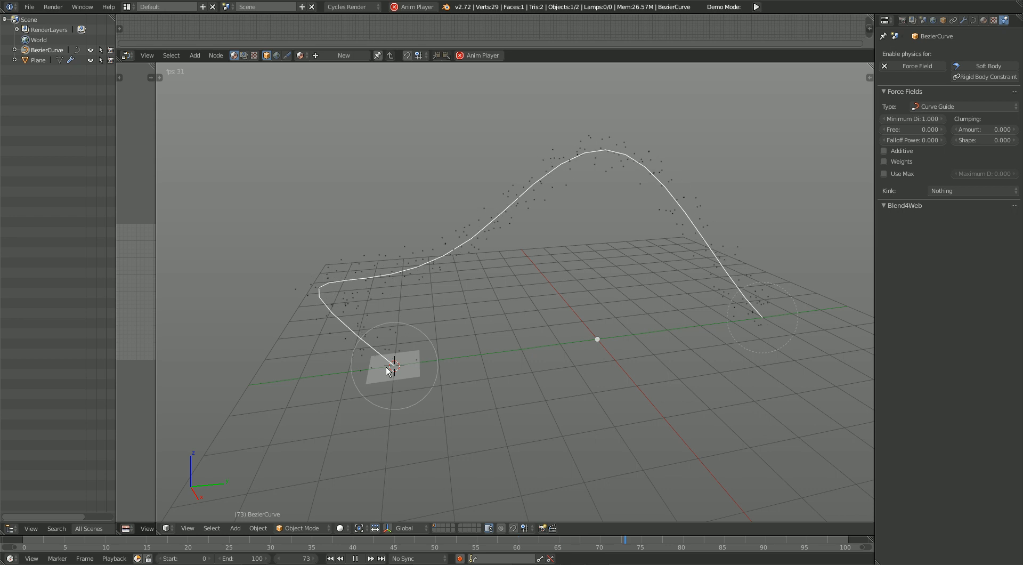
# Step: Set the plane's particle display color to Velocity and briefly preview the particles' velocity lines
pyautogui.rightClick(423, 359)
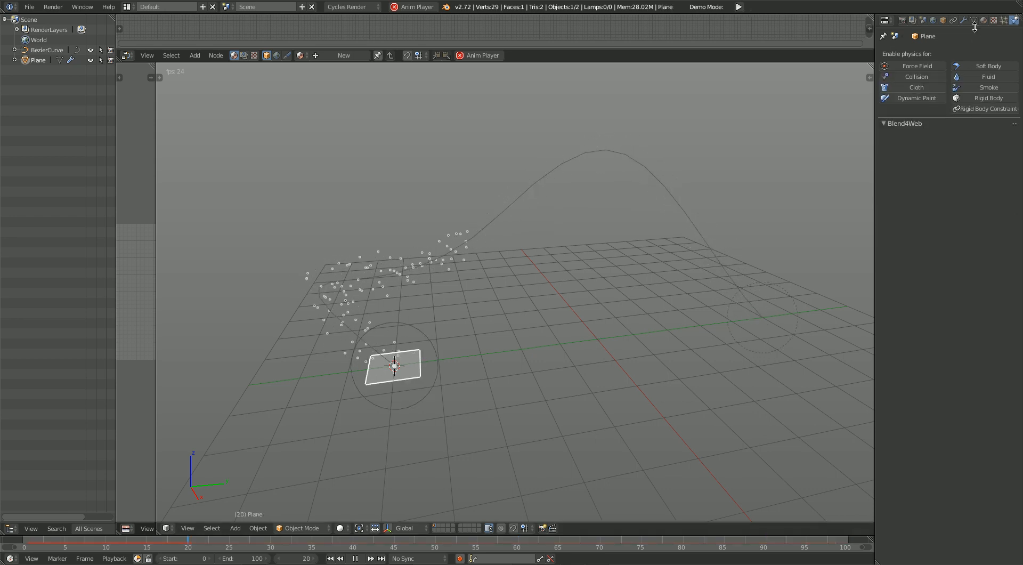
pyautogui.click(1004, 20)
pyautogui.scroll(-3, 944, 453)
pyautogui.click(937, 484)
pyautogui.scroll(-4, 946, 483)
pyautogui.click(976, 450)
pyautogui.click(965, 415)
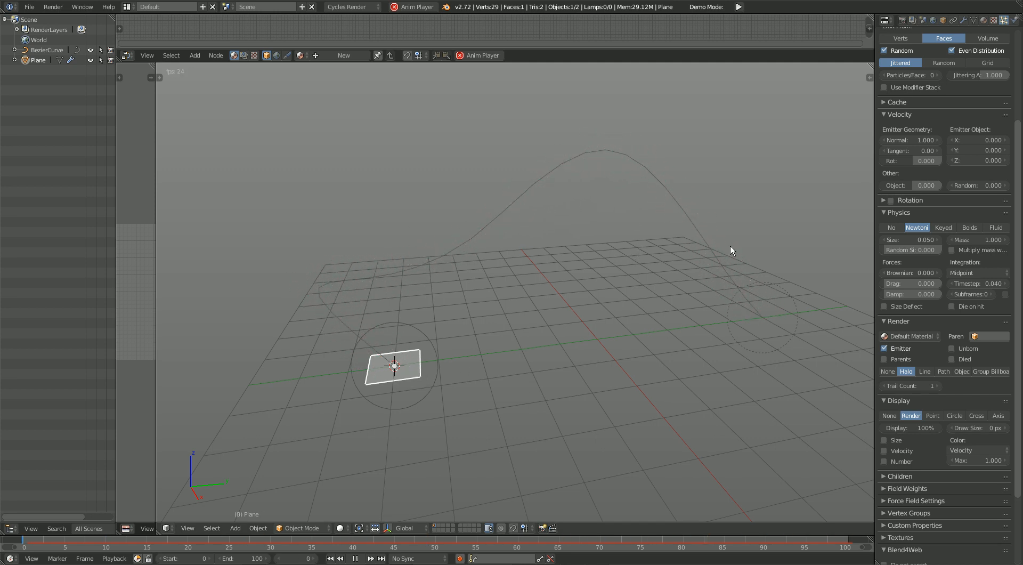
pyautogui.click(904, 453)
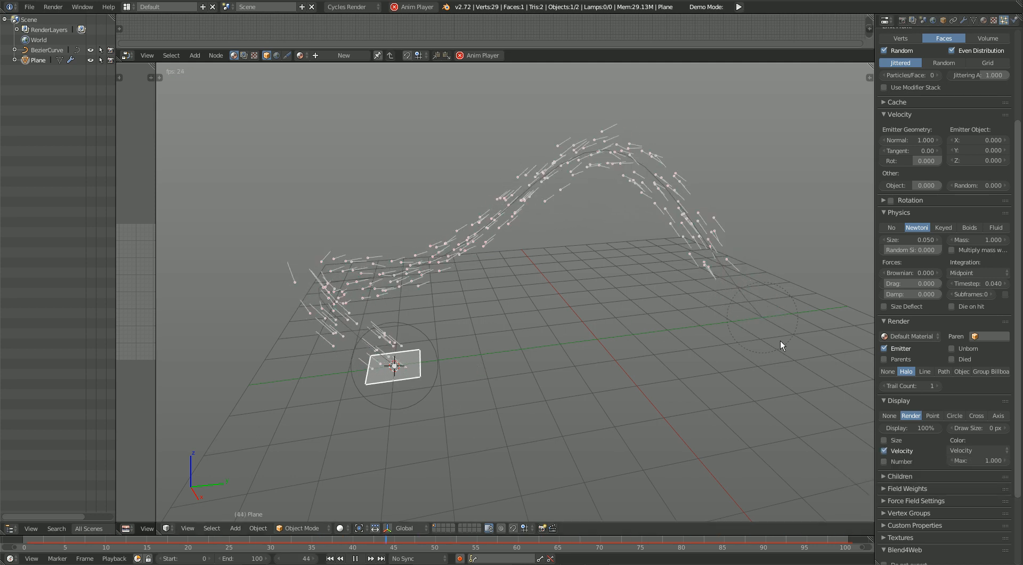
pyautogui.click(895, 451)
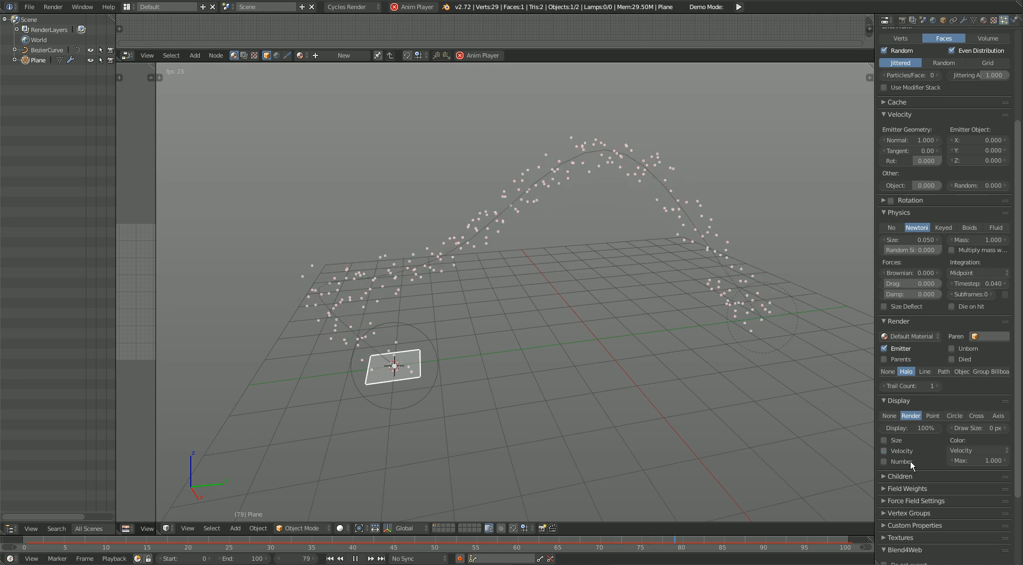
# Step: Try particle draw sizes of 5 and 15 px, and settle on 20 px
pyautogui.click(989, 428)
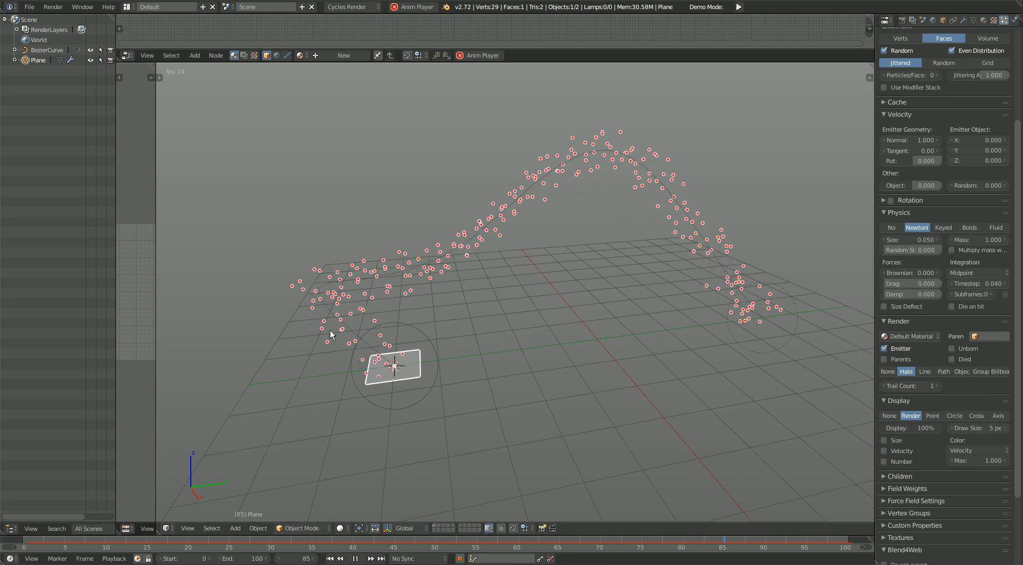
pyautogui.click(983, 427)
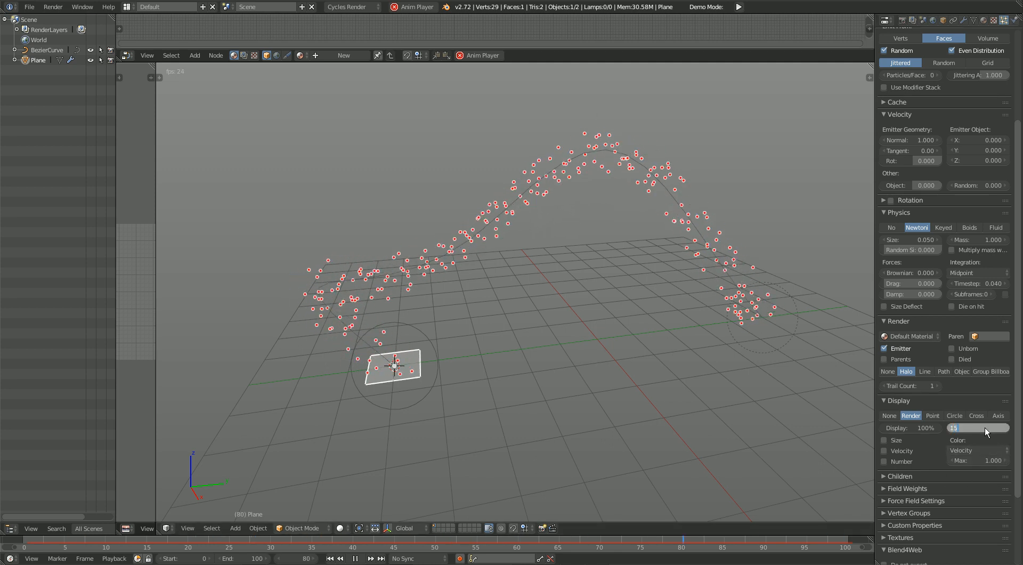
pyautogui.press('Return')
pyautogui.click(983, 427)
pyautogui.write('2')
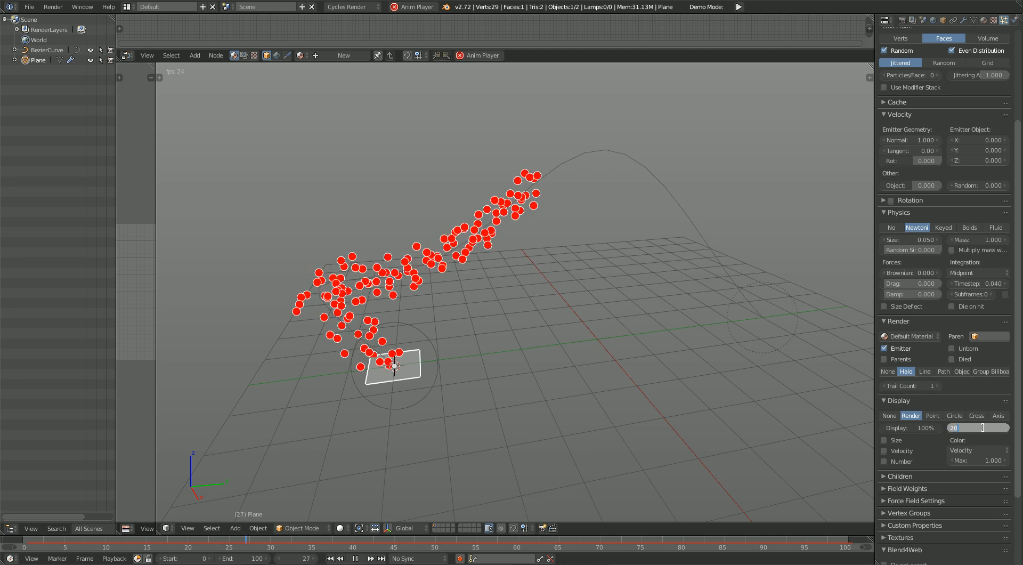
pyautogui.write('0')
pyautogui.press('Return')
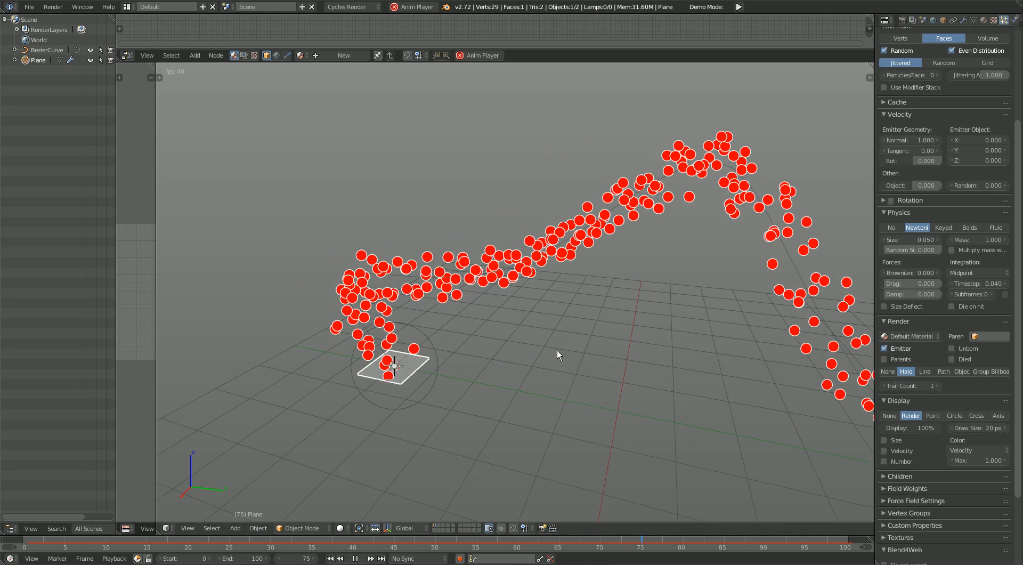
# Step: Try velocity color maximums of 10 and 15, and settle on 13
pyautogui.moveTo(503, 353); pyautogui.dragTo(634, 359, button='middle')
pyautogui.moveTo(539, 353); pyautogui.dragTo(651, 370, button='middle')
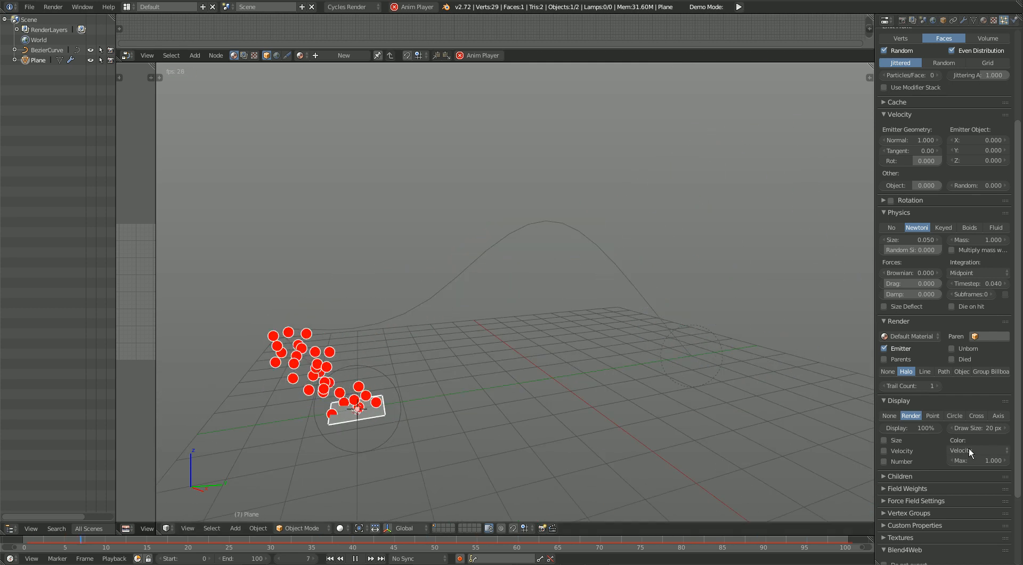
pyautogui.moveTo(978, 462); pyautogui.dragTo(1010, 463)
pyautogui.click(979, 463)
pyautogui.write('10')
pyautogui.press('Return')
pyautogui.moveTo(404, 393); pyautogui.dragTo(369, 399, button='middle')
pyautogui.click(974, 462)
pyautogui.write('15')
pyautogui.press('Return')
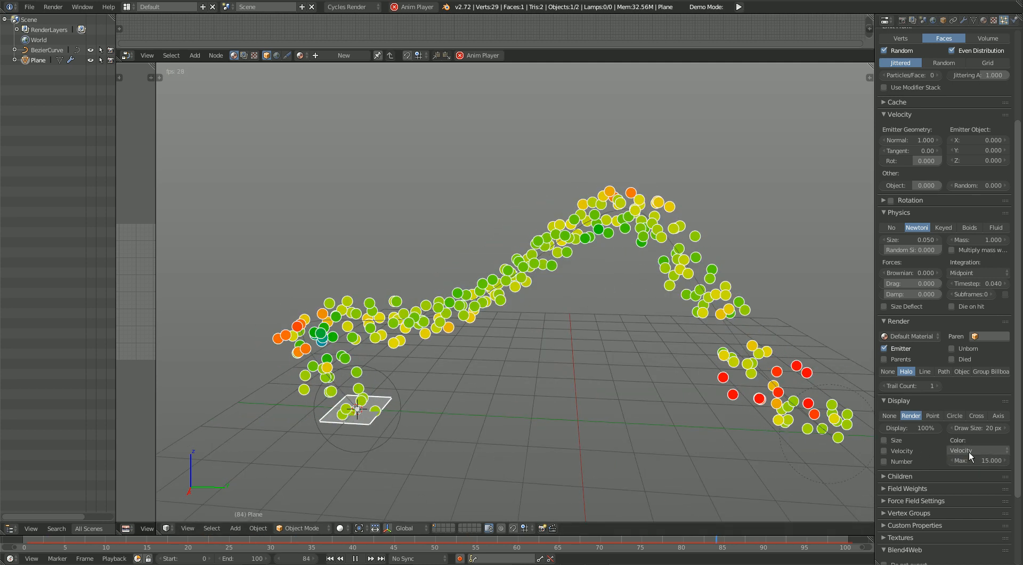
pyautogui.click(959, 460)
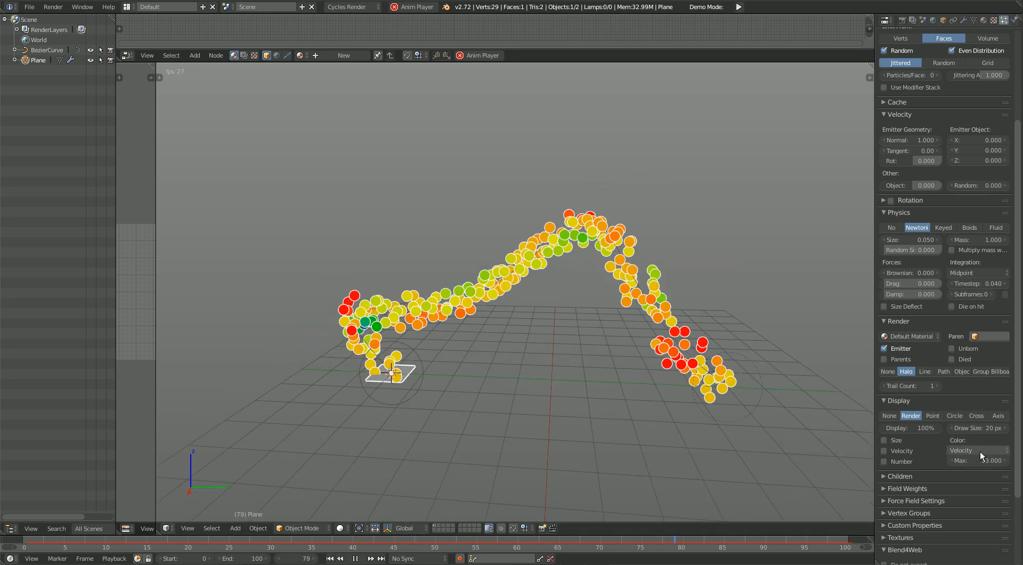
# Step: Try Acceleration as the particle draw color, and switch back to Velocity
pyautogui.click(985, 450)
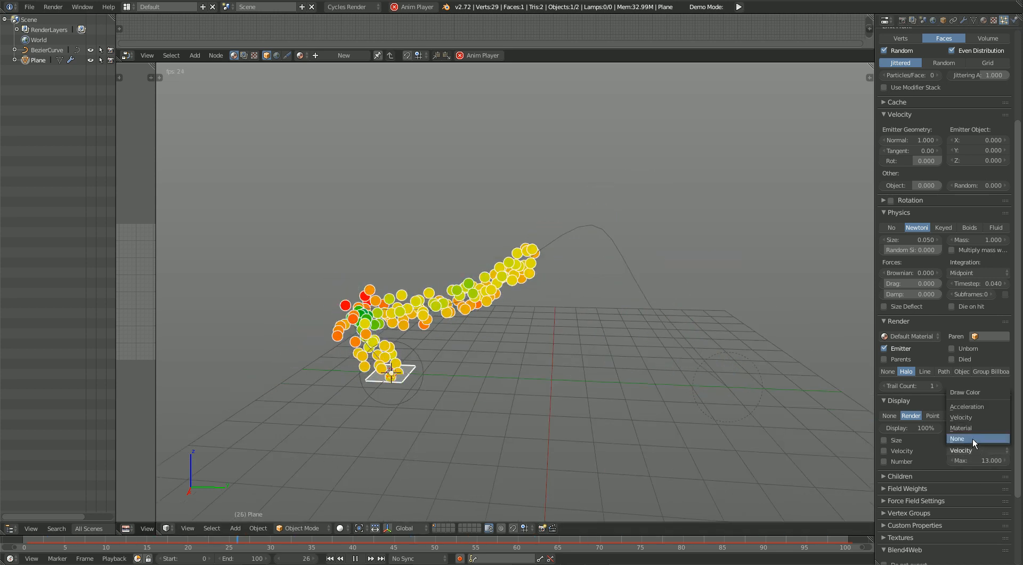
pyautogui.click(971, 406)
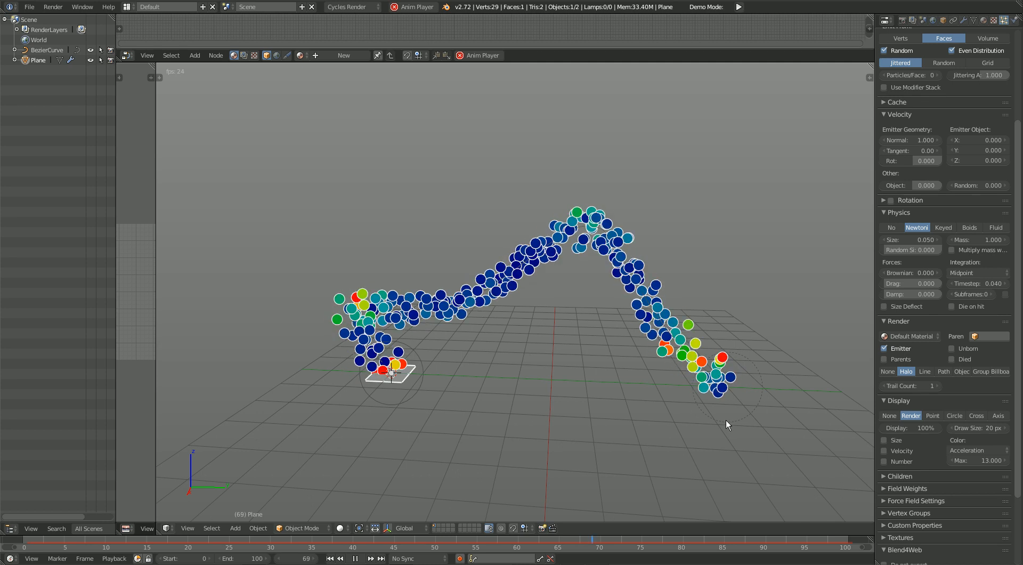
pyautogui.click(954, 451)
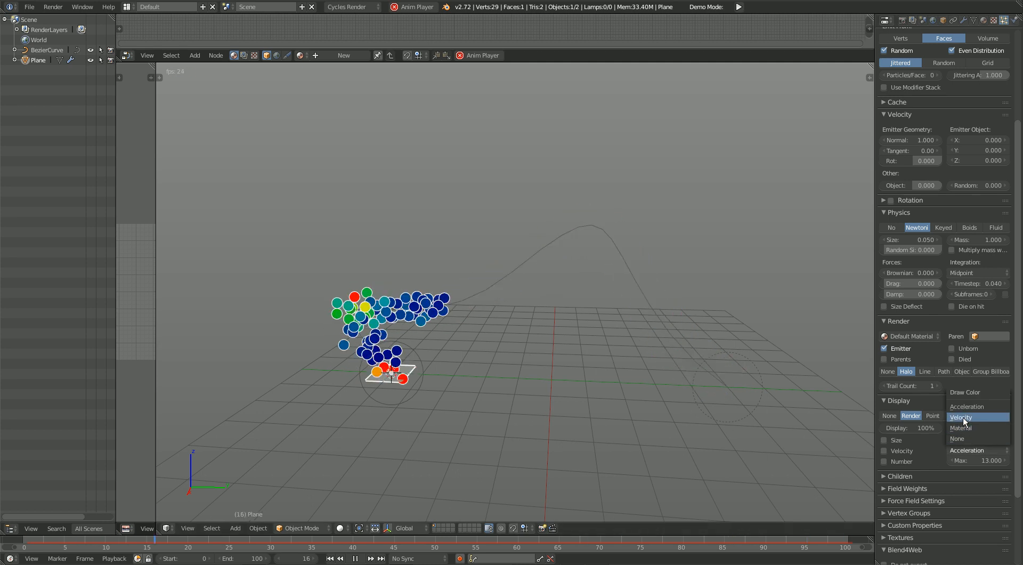
pyautogui.click(964, 417)
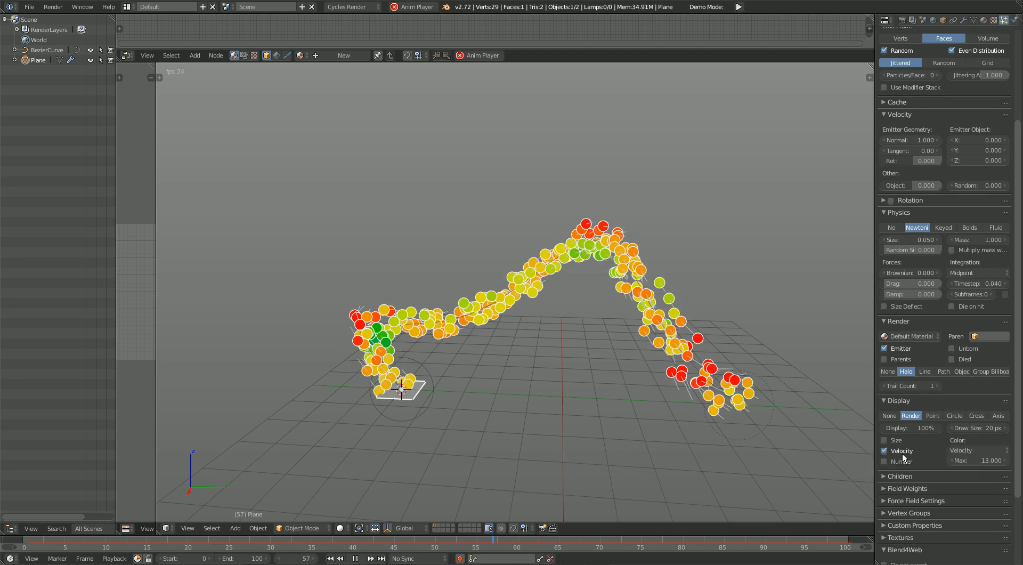
# Step: Briefly show the particle numbers, and test a 15% display percentage before restoring it to 100%
pyautogui.click(904, 462)
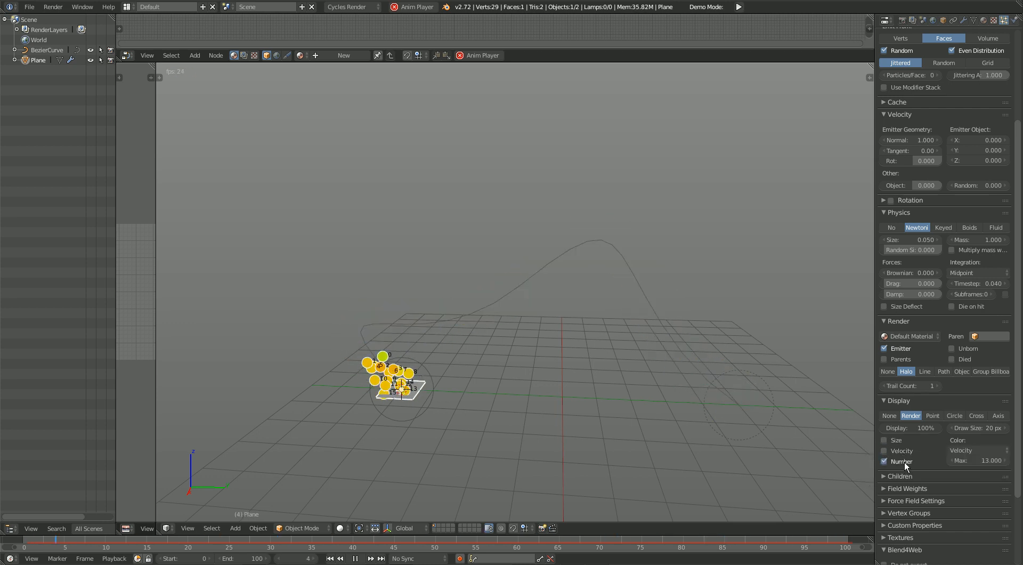
pyautogui.click(904, 462)
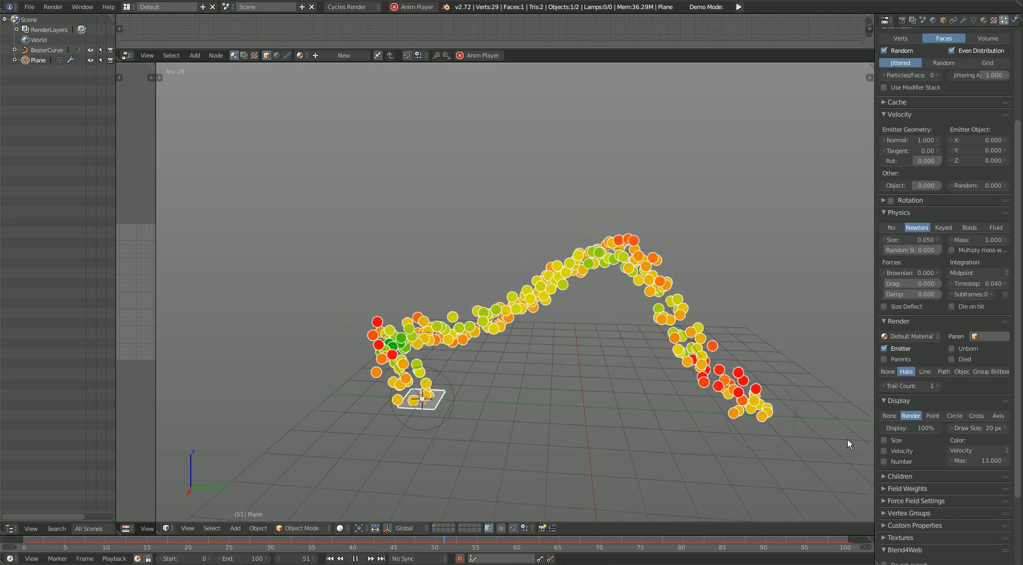
pyautogui.moveTo(923, 429); pyautogui.dragTo(883, 430)
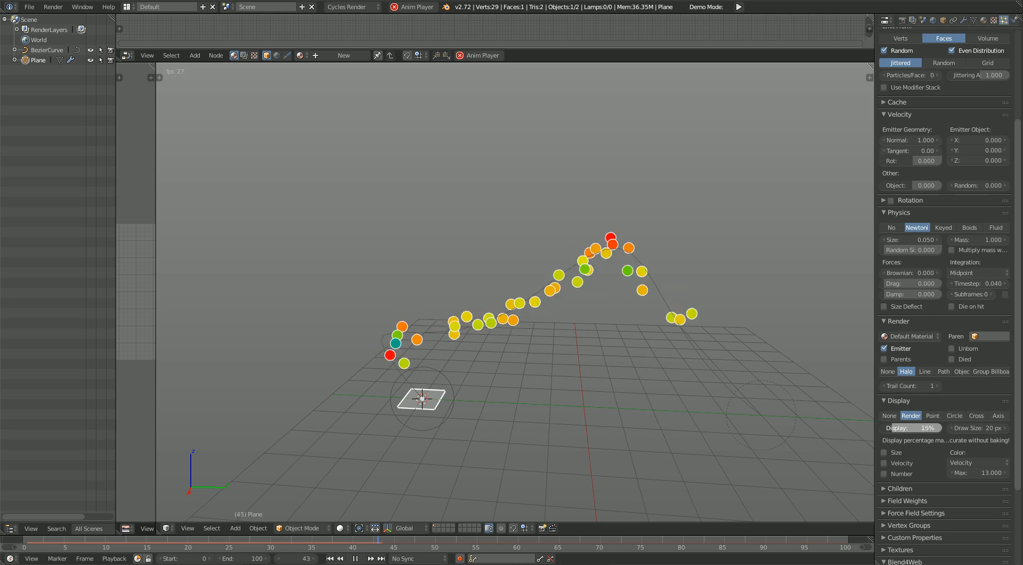
pyautogui.moveTo(892, 428); pyautogui.dragTo(942, 428)
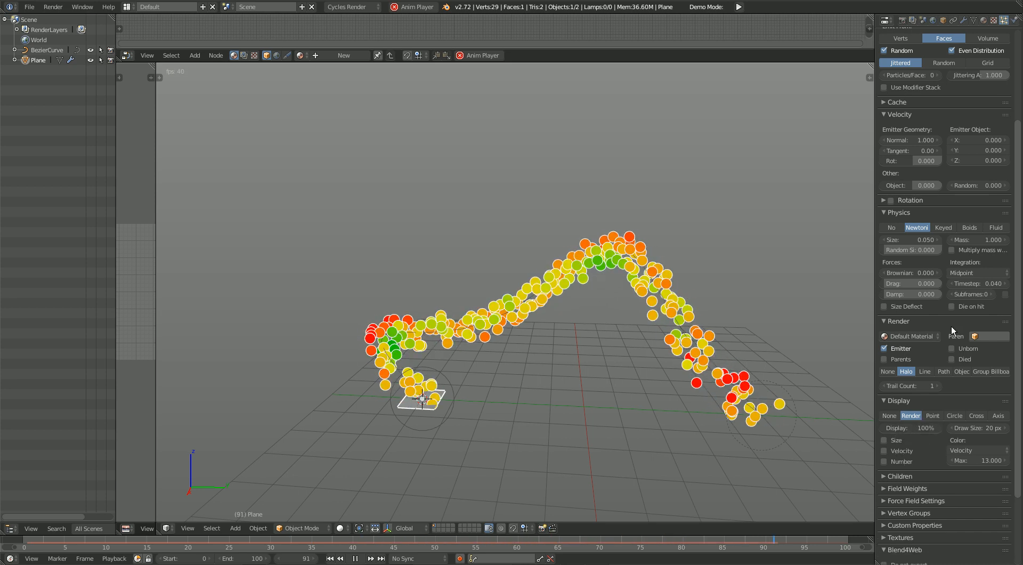
pyautogui.scroll(4, 951, 326)
pyautogui.scroll(-2, 910, 380)
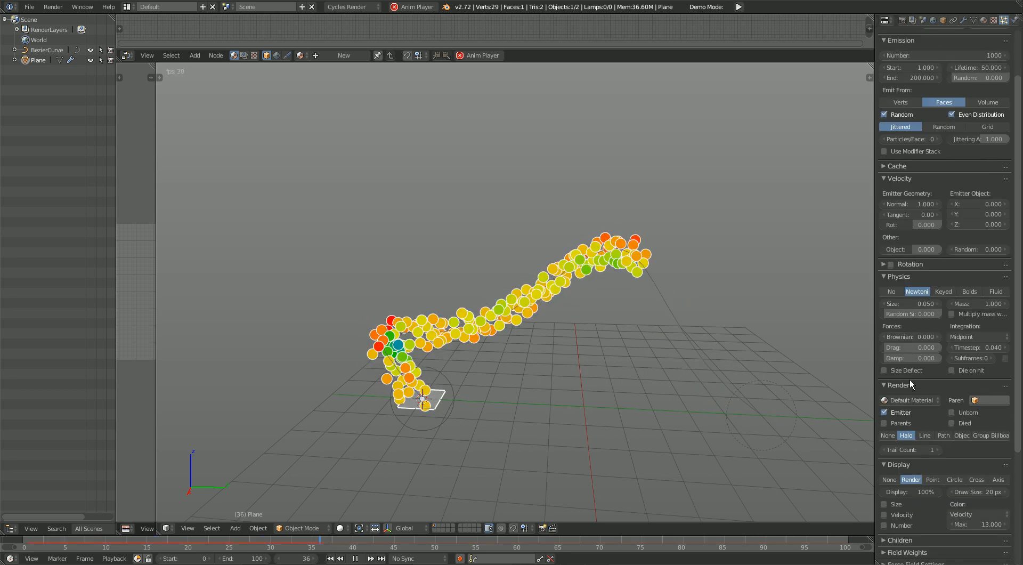
pyautogui.moveTo(915, 471); pyautogui.dragTo(951, 471)
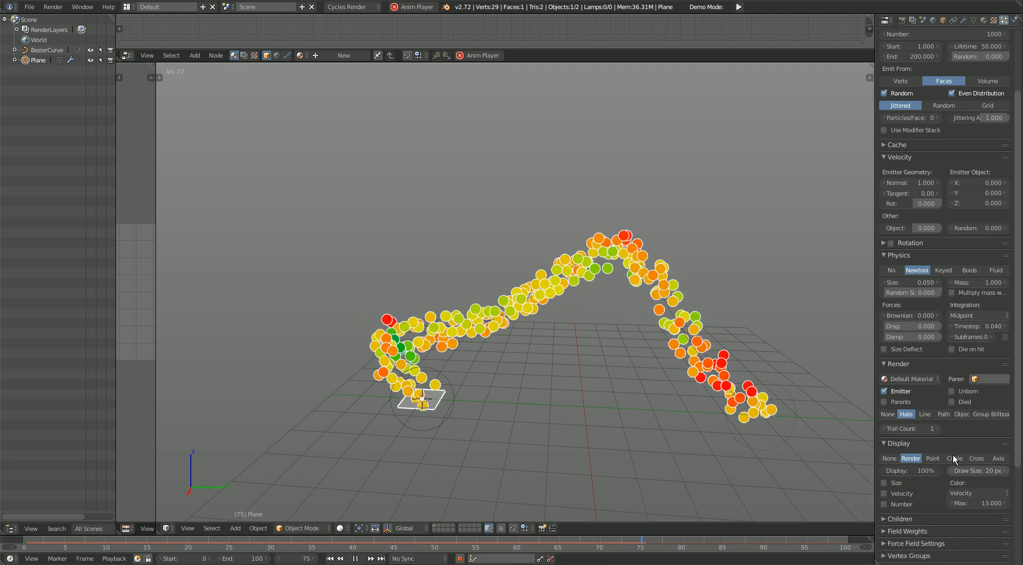
# Step: Preview the None, Circle, Cross and Axis particle display modes, and return to Render
pyautogui.click(889, 458)
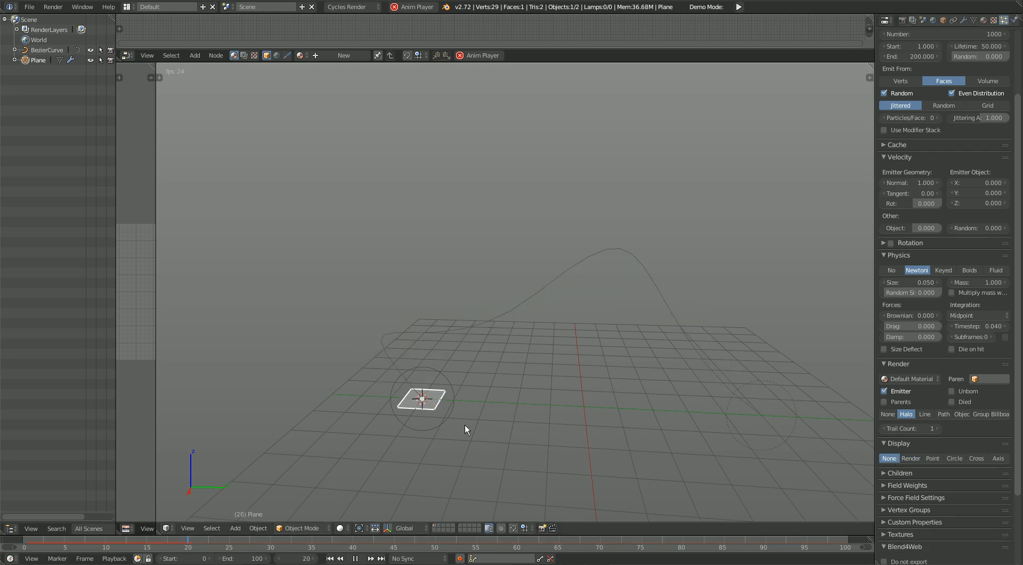
pyautogui.click(928, 414)
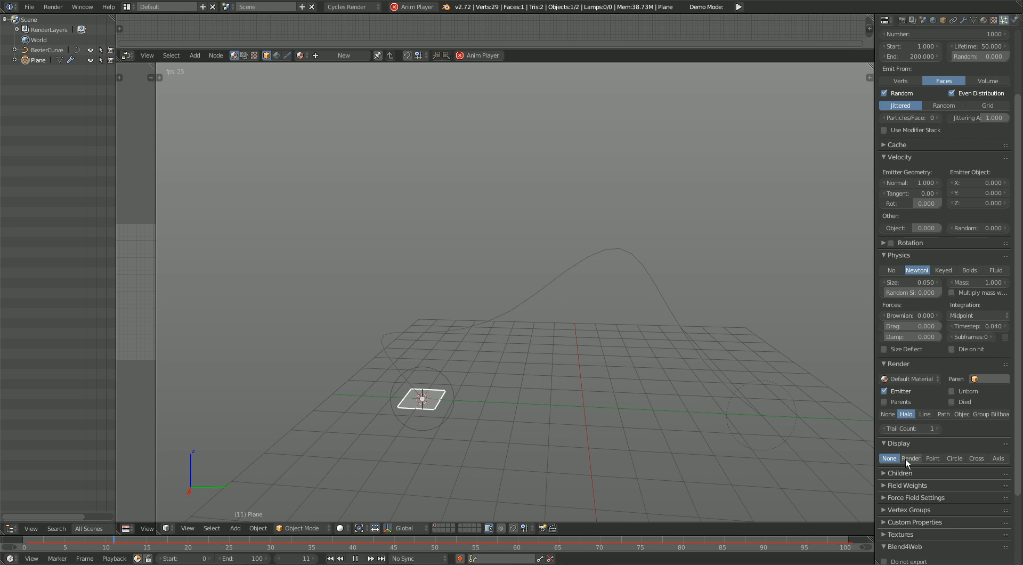
pyautogui.click(908, 458)
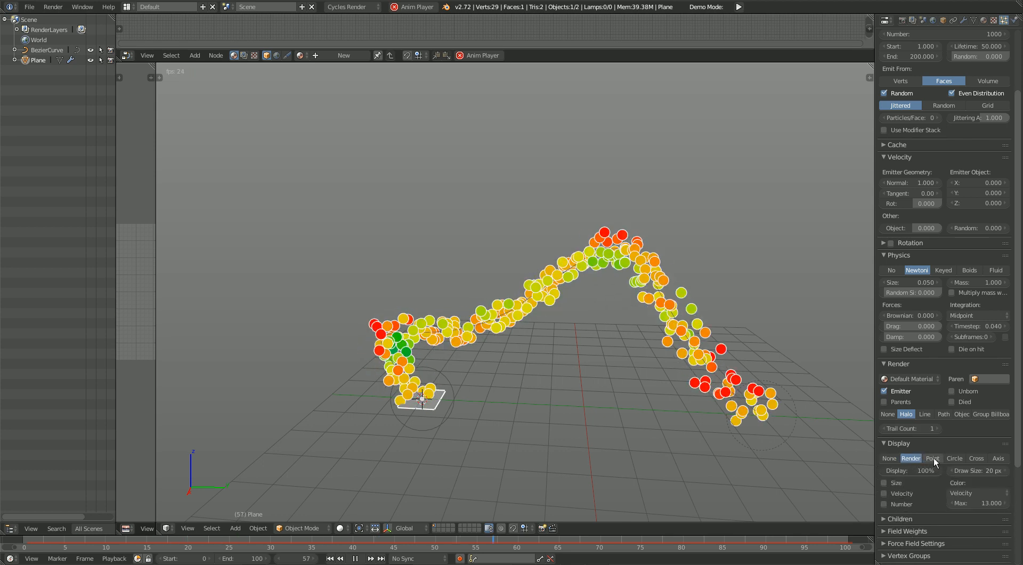
pyautogui.click(957, 459)
pyautogui.click(982, 460)
pyautogui.click(999, 459)
pyautogui.click(914, 457)
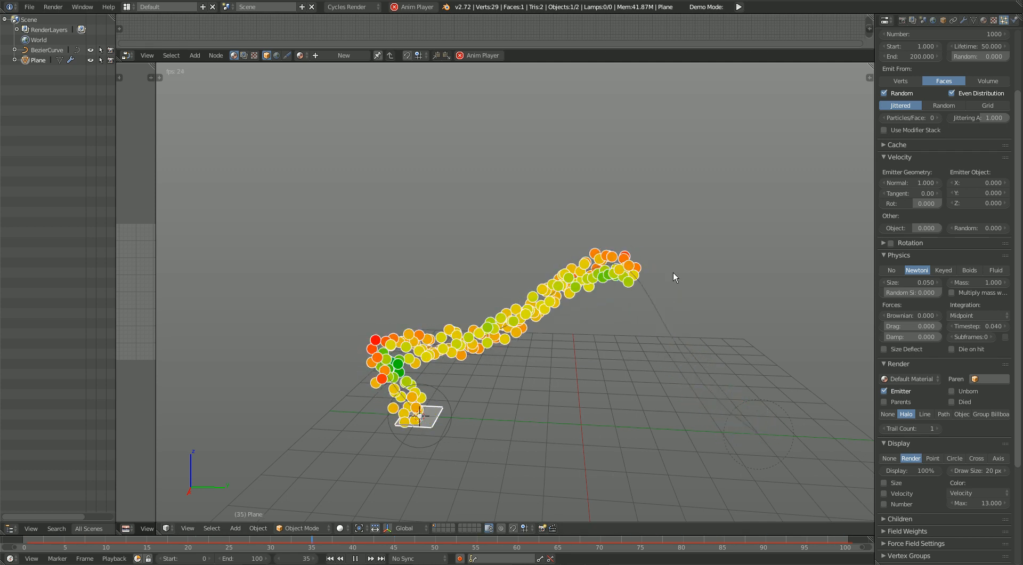
# Step: Try an emission of 2500 particles for the plane, and reduce the number to 500
pyautogui.scroll(5, 950, 419)
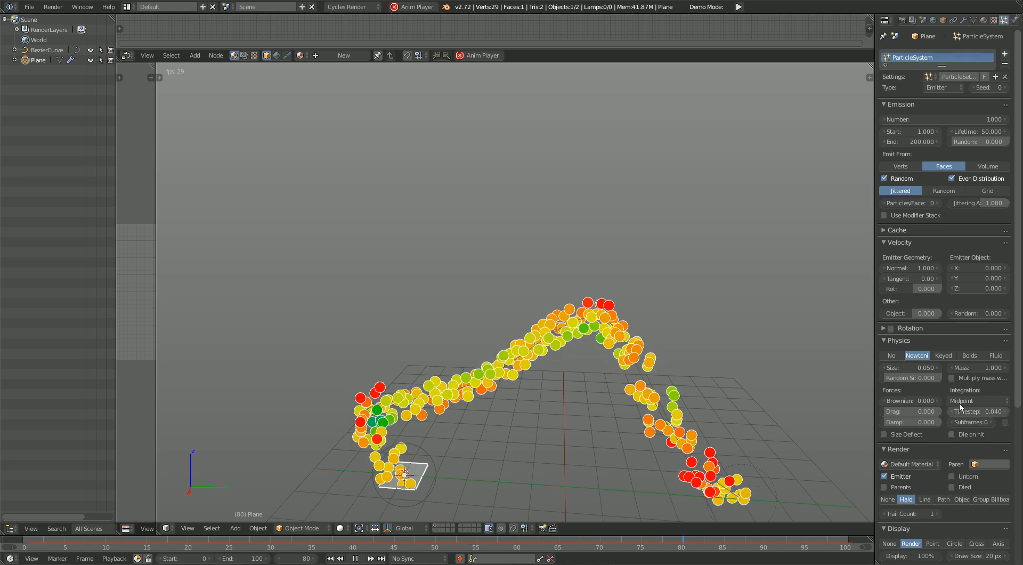
pyautogui.click(897, 341)
pyautogui.click(898, 343)
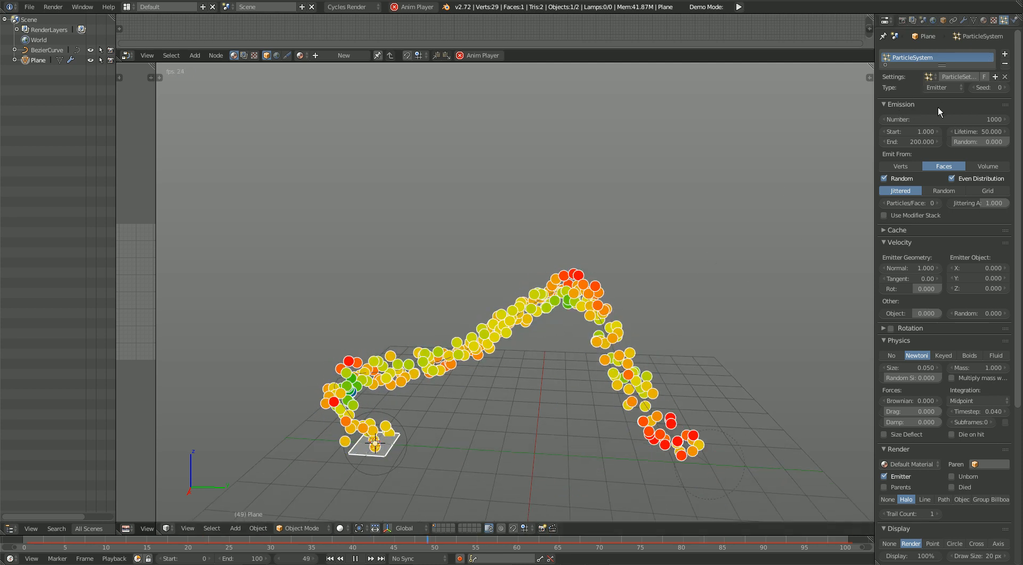
pyautogui.click(946, 119)
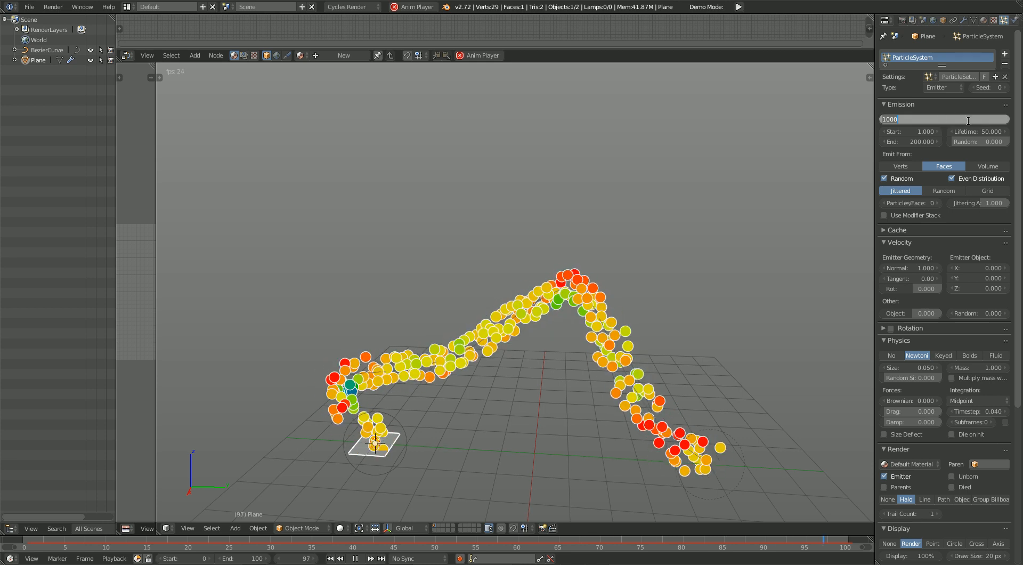
pyautogui.press('Return')
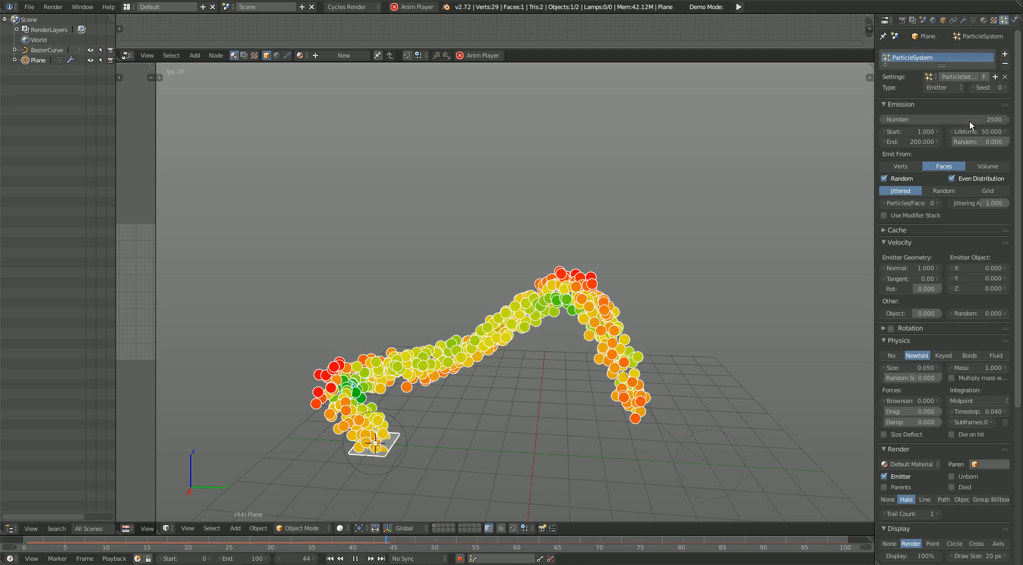
pyautogui.click(931, 119)
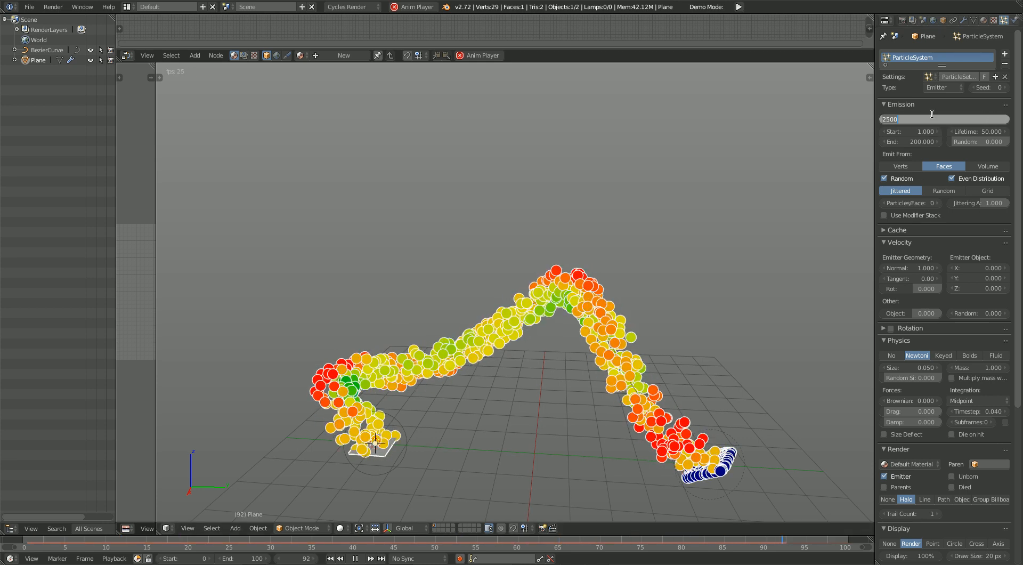
pyautogui.write('500')
pyautogui.press('Return')
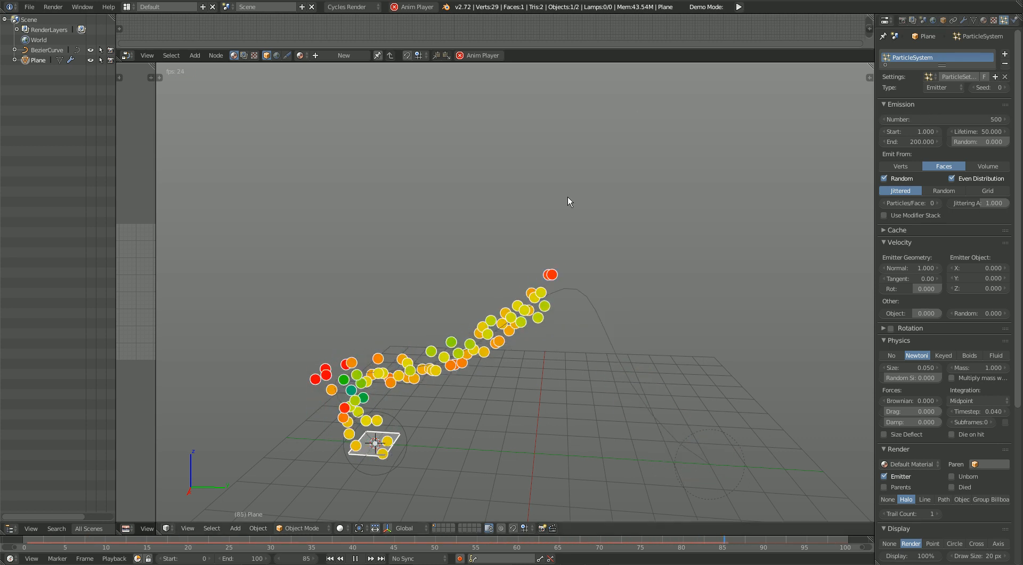
# Step: Set the number of particles emitted by the plane to 1000
pyautogui.click(953, 118)
pyautogui.write('1000')
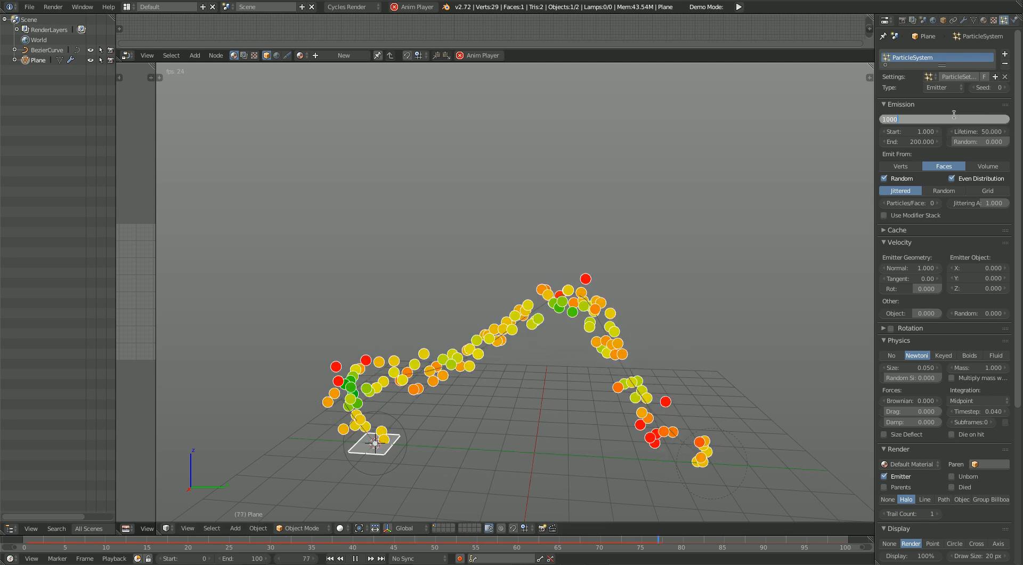
pyautogui.press('Return')
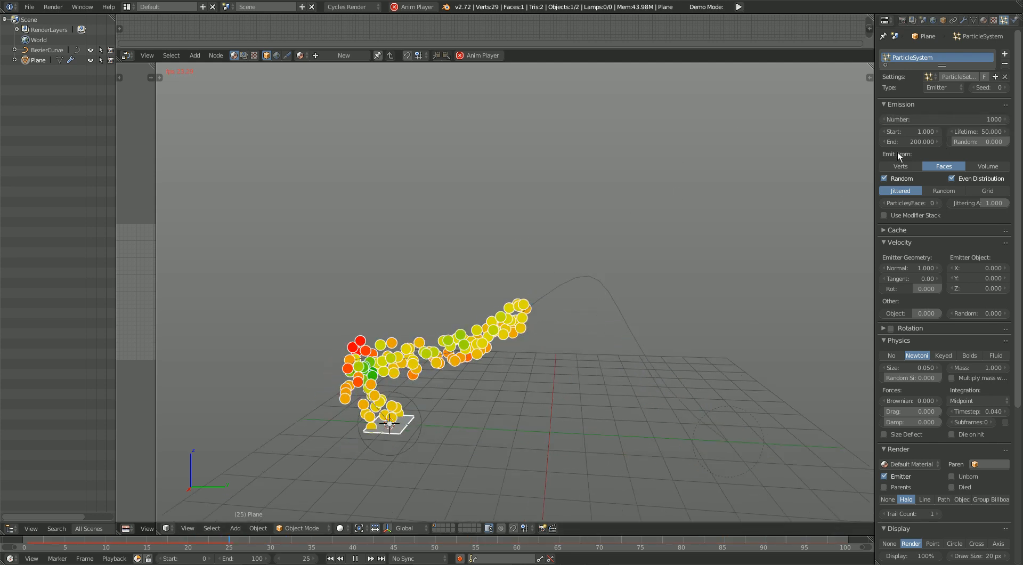
# Step: Try starting the particle emission at frame 50, and restore the start to frame 1
pyautogui.click(904, 133)
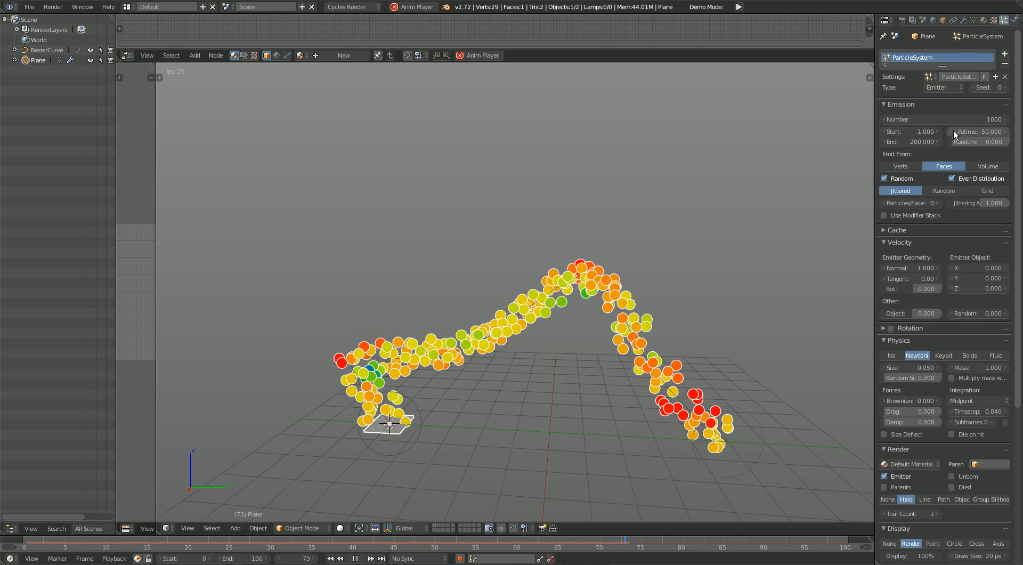
pyautogui.write('0')
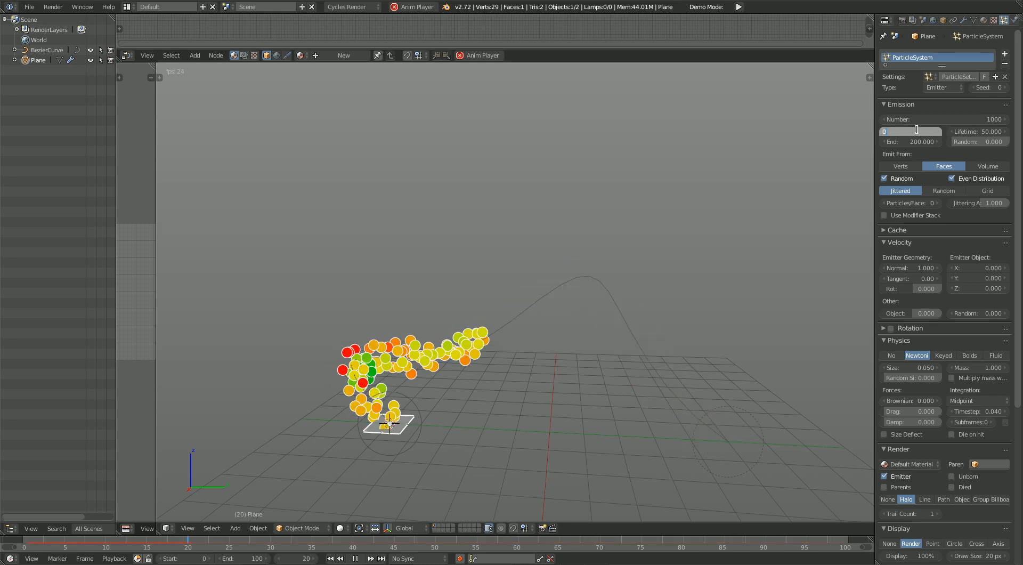
pyautogui.write('50')
pyautogui.press('Return')
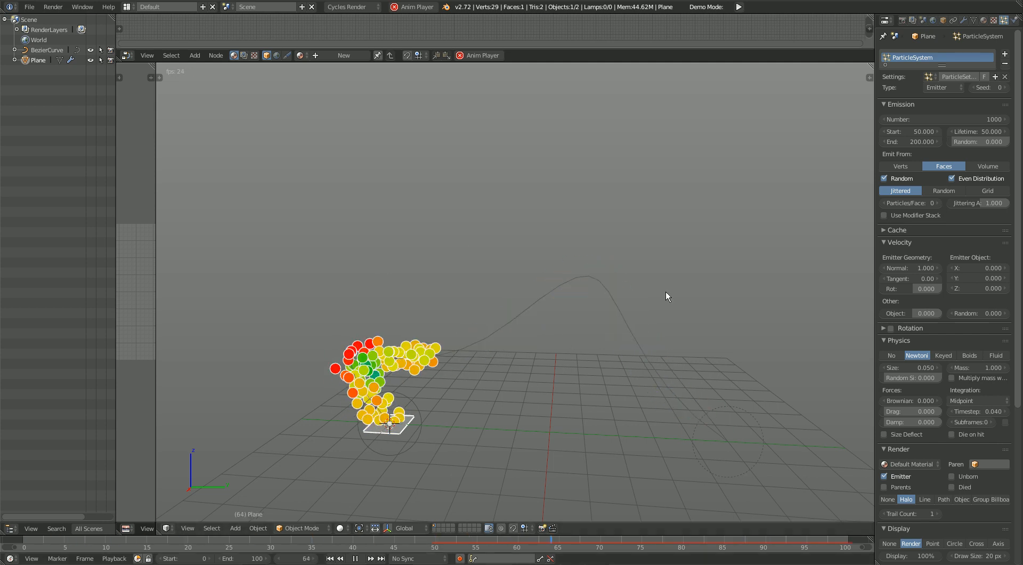
pyautogui.doubleClick(928, 131)
pyautogui.write('1')
pyautogui.press('Return')
# Step: Try ending the particle emission at frame 25, and set the end to frame 100
pyautogui.doubleClick(911, 142)
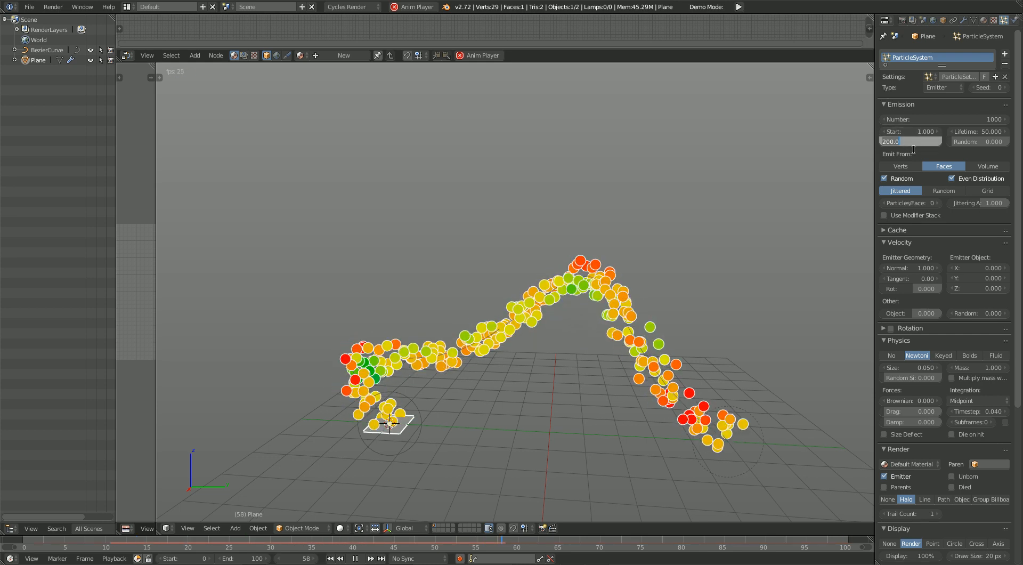
pyautogui.write('1')
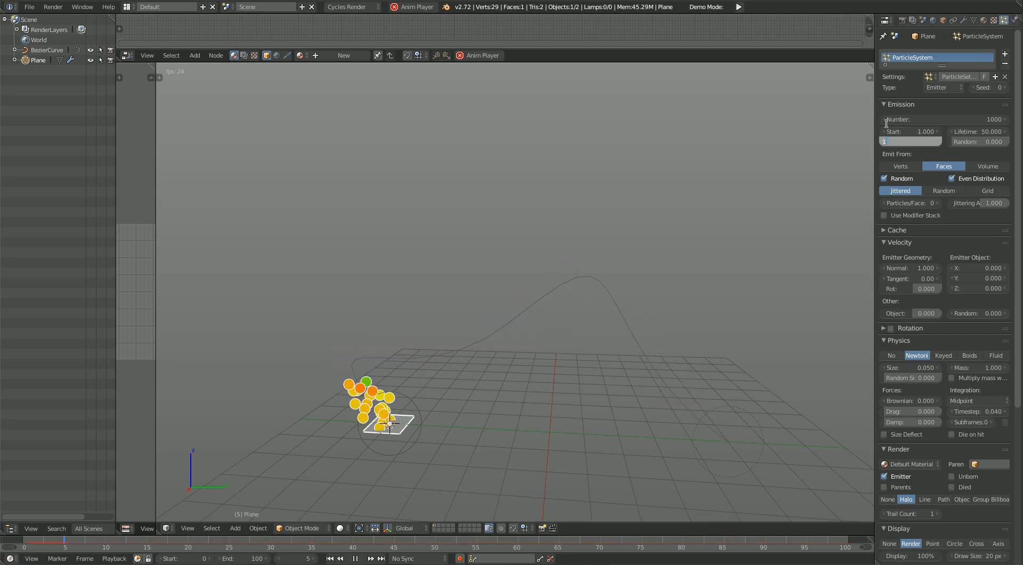
pyautogui.write('25')
pyautogui.press('Return')
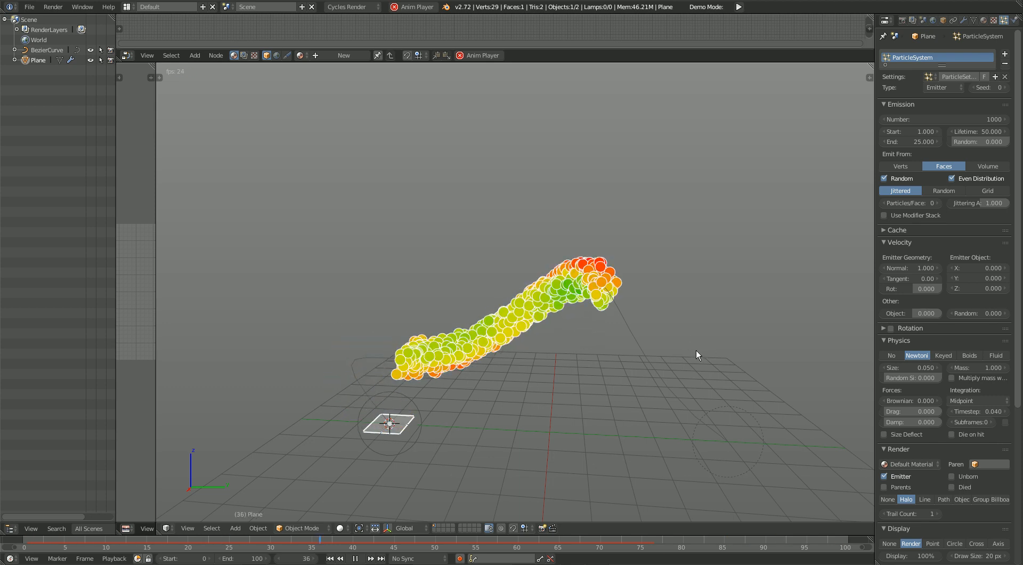
pyautogui.click(914, 142)
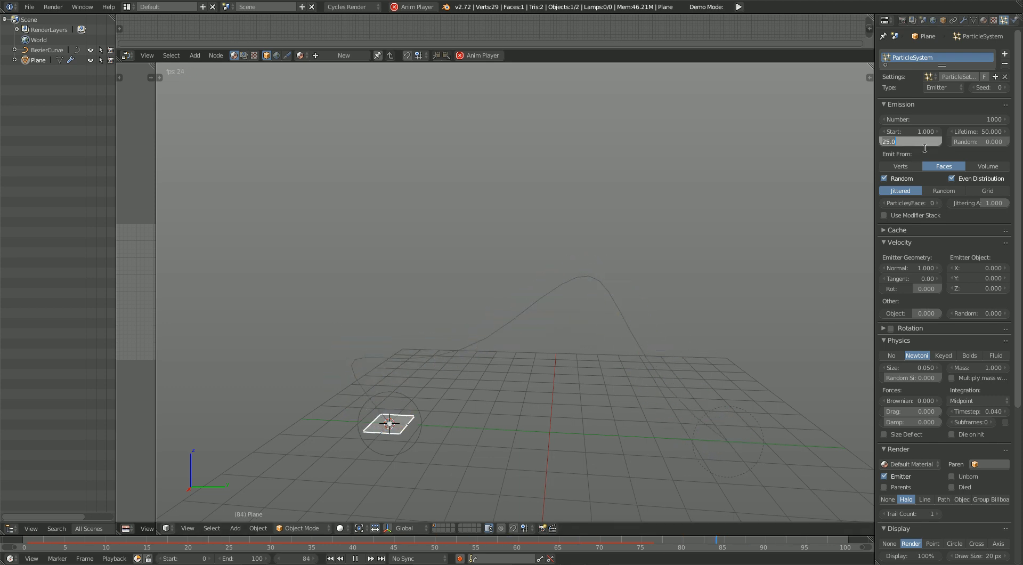
pyautogui.press('Return')
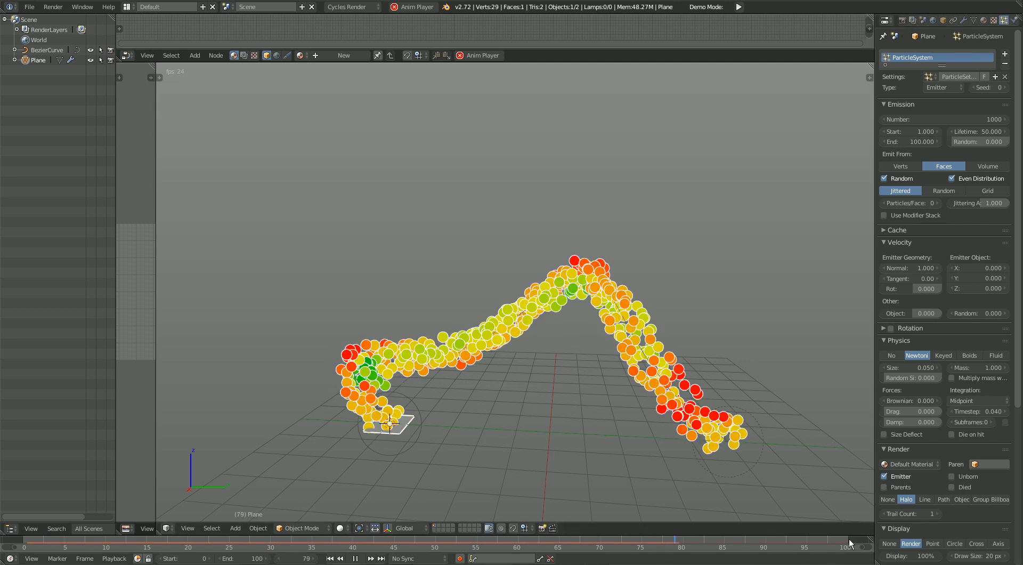
# Step: Try particle lifetimes of 100 and 25 frames, and restore the lifetime to 50
pyautogui.moveTo(978, 132); pyautogui.dragTo(1022, 132)
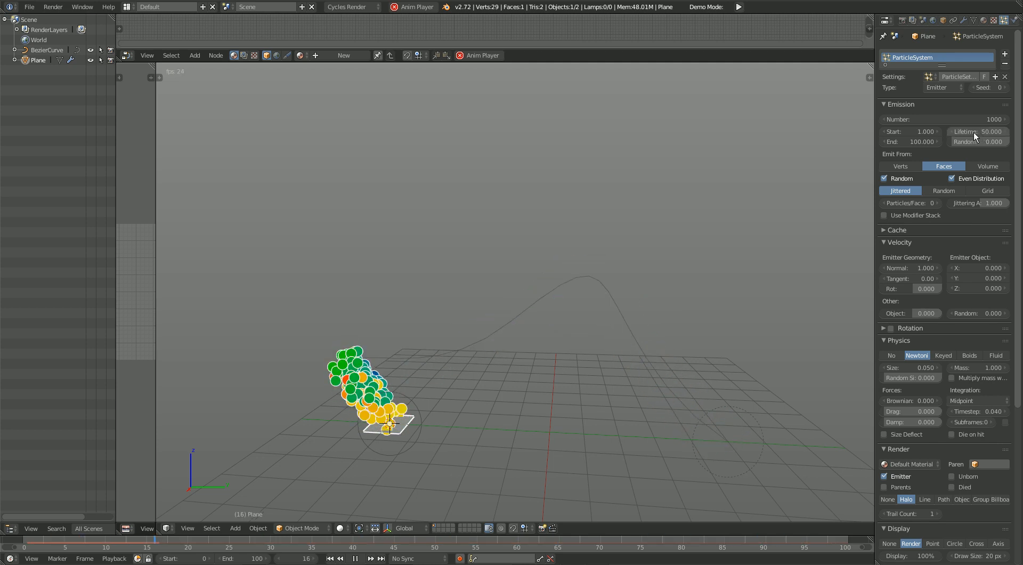
pyautogui.write('100')
pyautogui.press('Return')
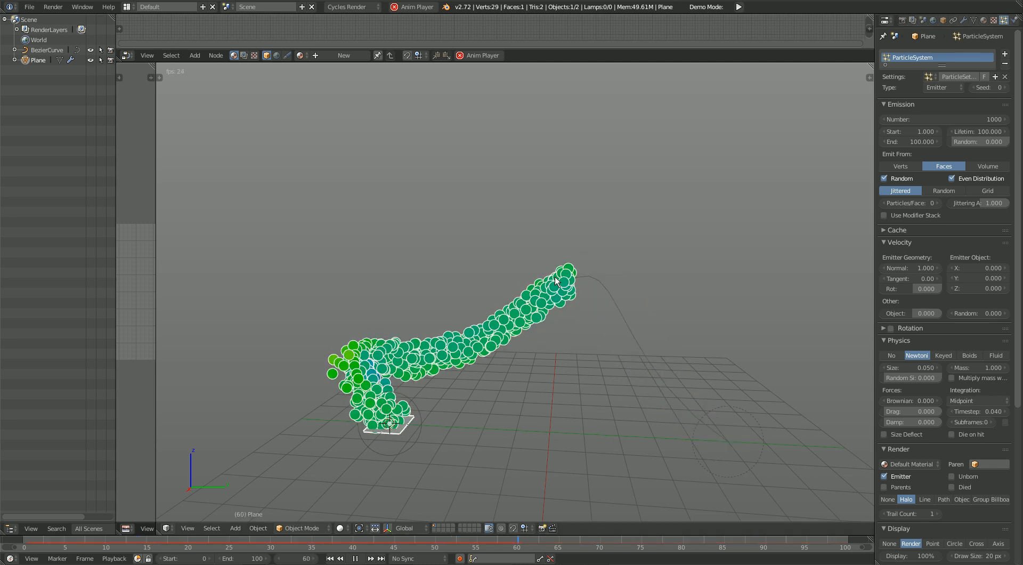
pyautogui.click(967, 132)
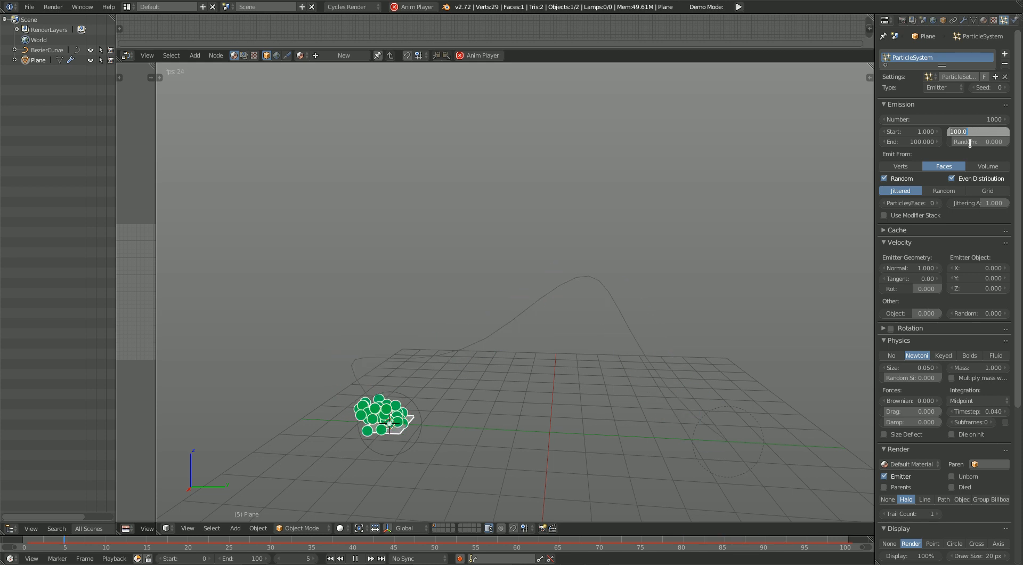
pyautogui.press('Return')
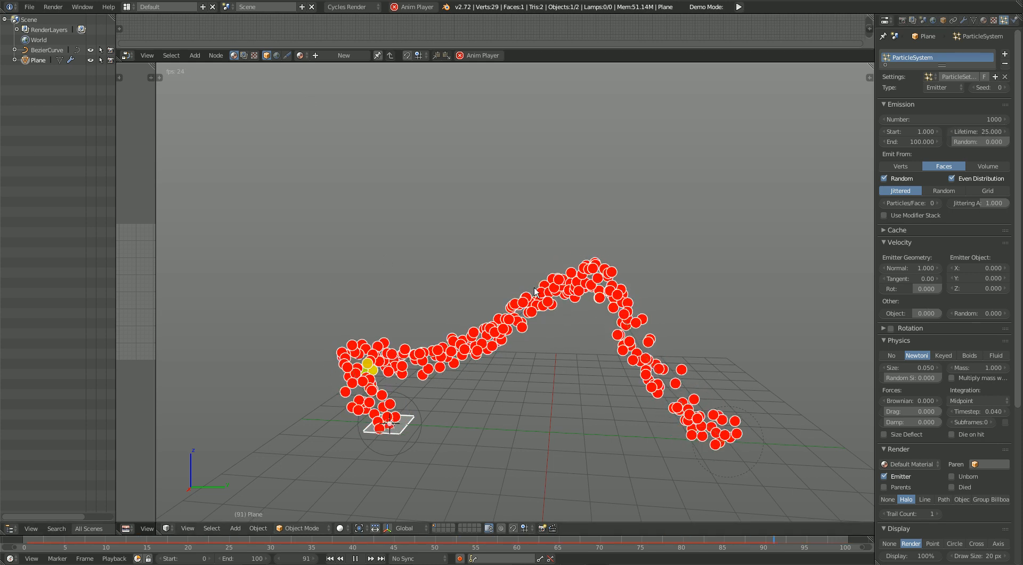
pyautogui.click(980, 132)
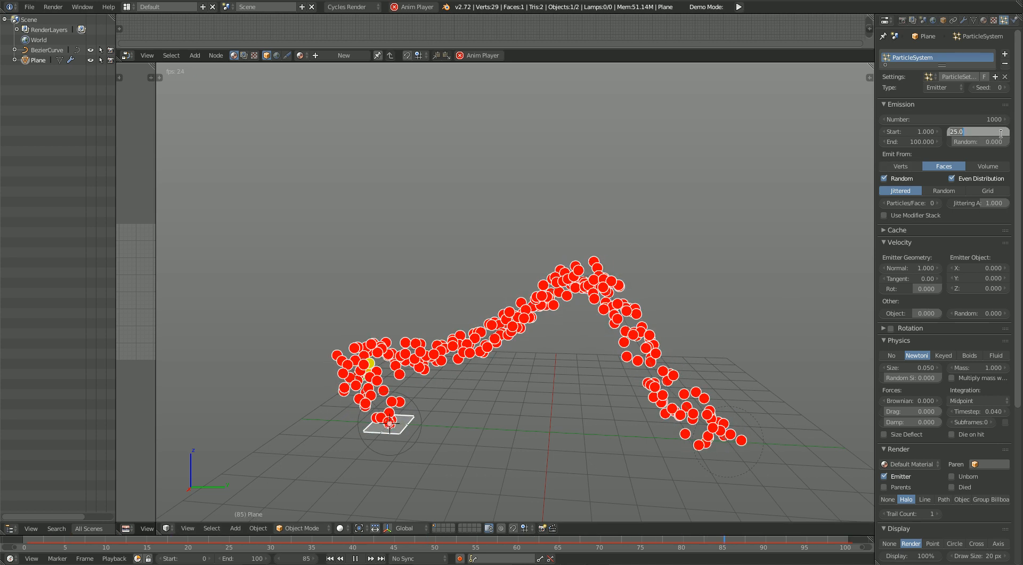
pyautogui.write('1')
pyautogui.press('Return')
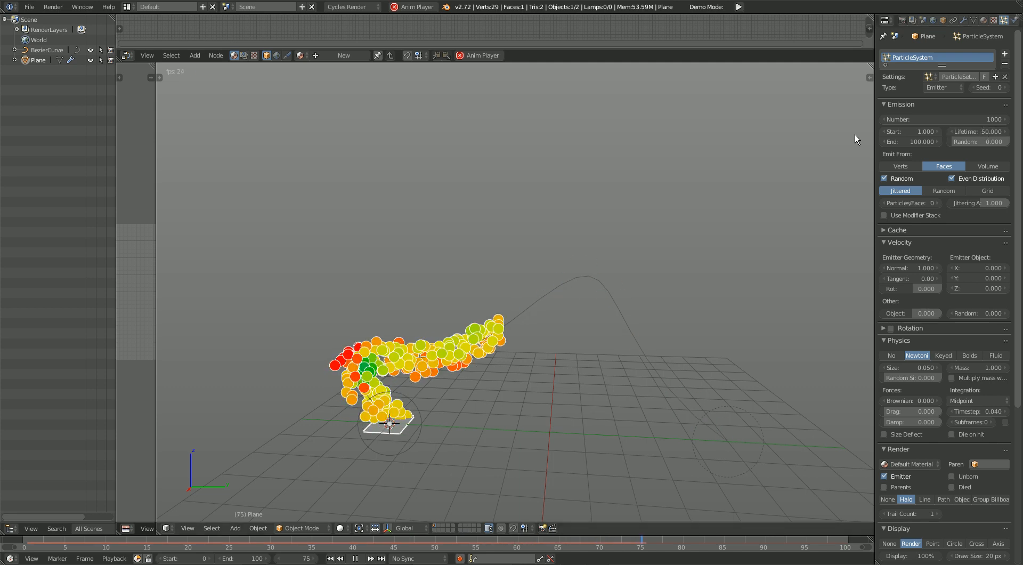
# Step: Test a high random variation of the particle lifetime, and set it to 0.25
pyautogui.moveTo(966, 143); pyautogui.dragTo(1021, 143)
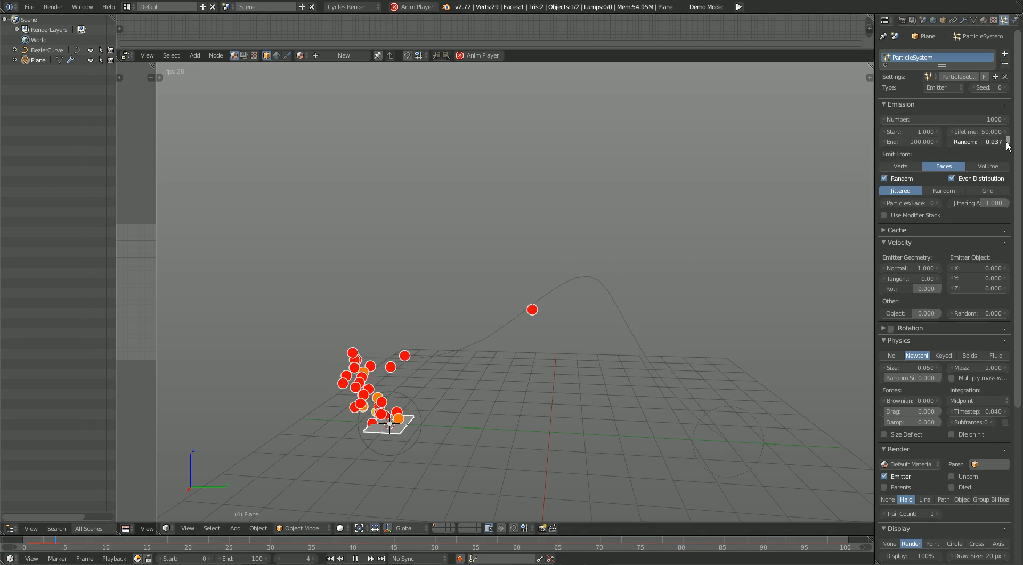
pyautogui.click(982, 142)
pyautogui.write('0.25')
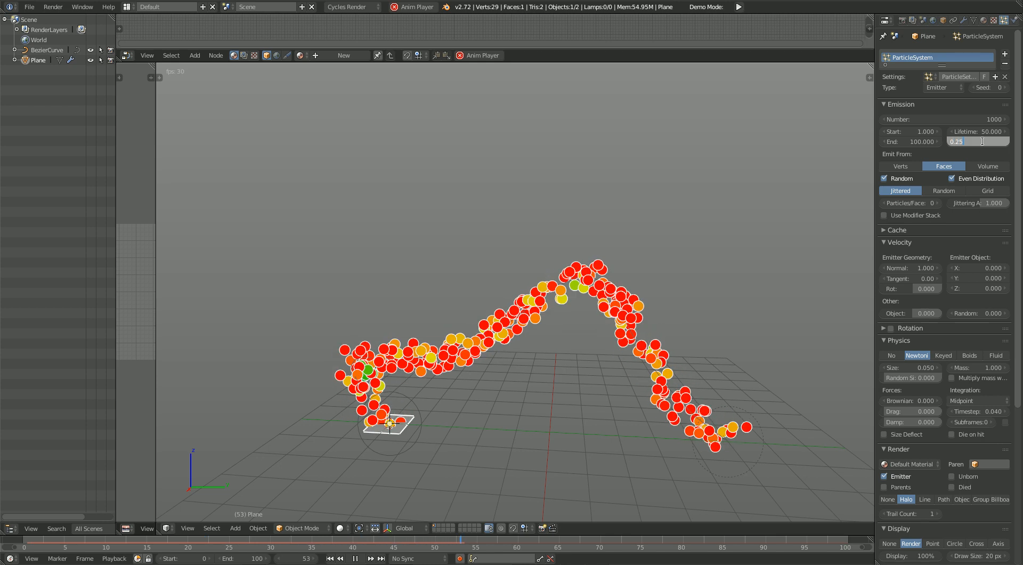
pyautogui.press('Return')
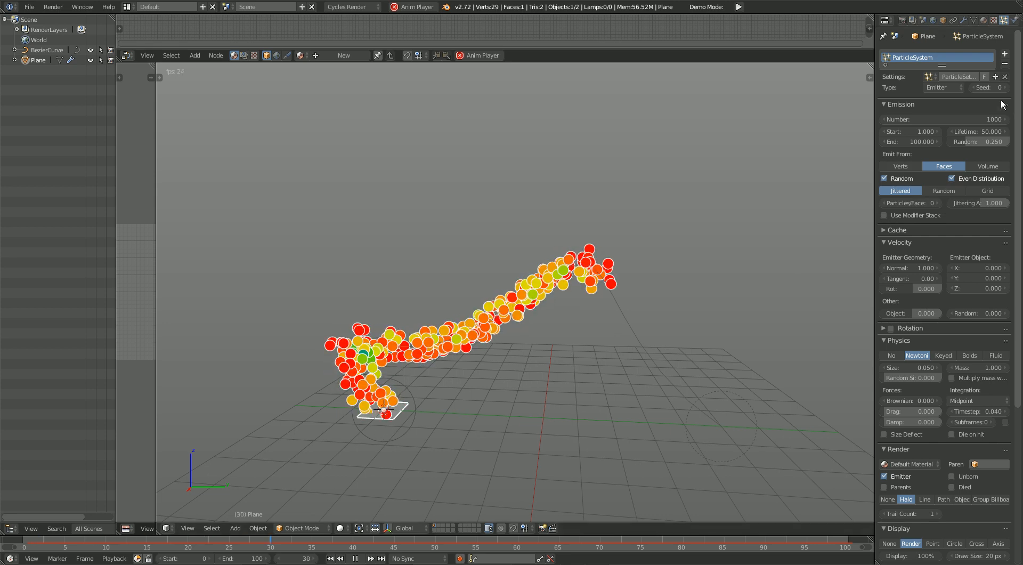
# Step: Try emitting the particles from Verts and from Volume, and return the emission source to Faces
pyautogui.click(893, 165)
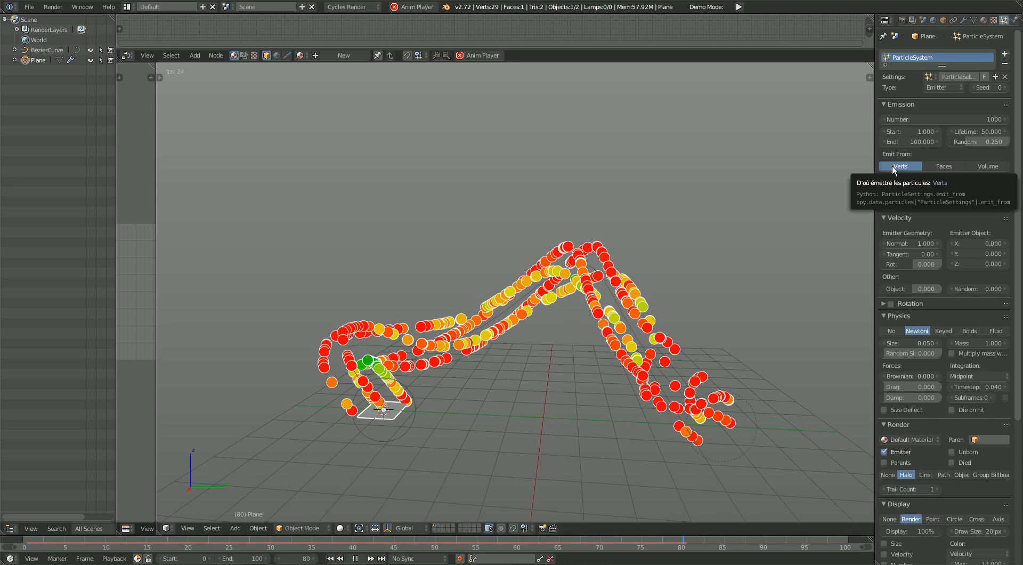
pyautogui.click(944, 166)
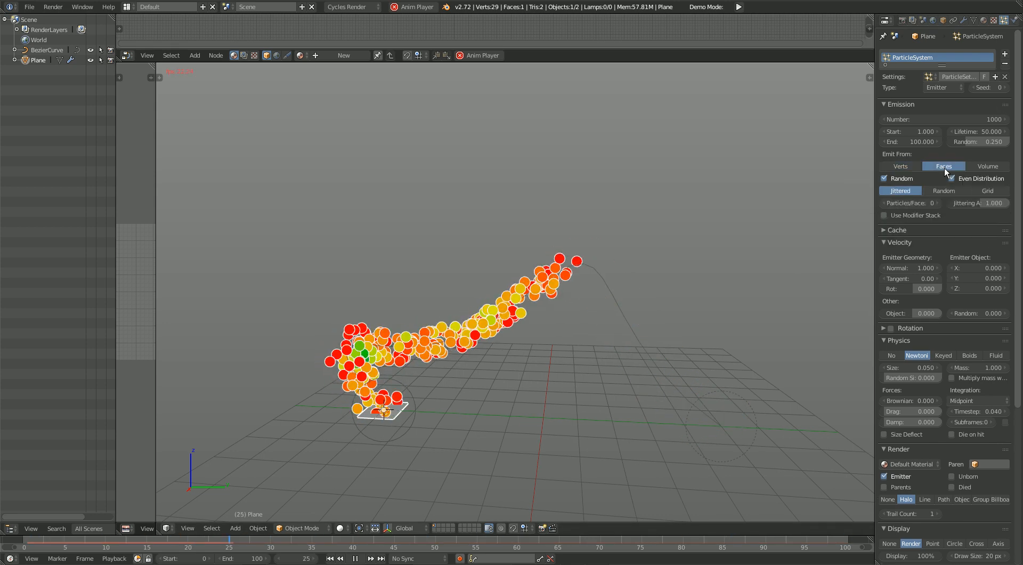
pyautogui.click(990, 167)
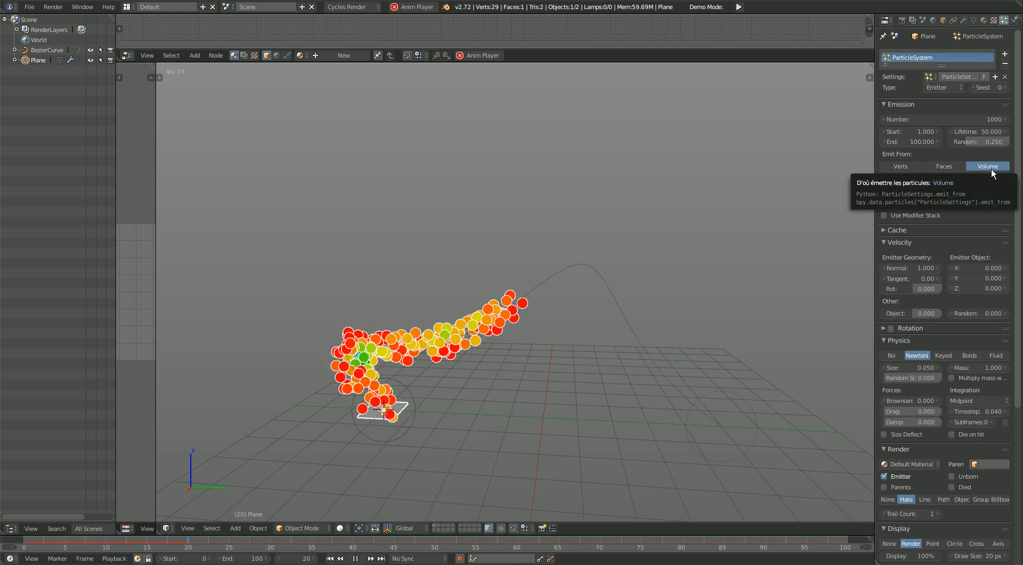
pyautogui.click(951, 167)
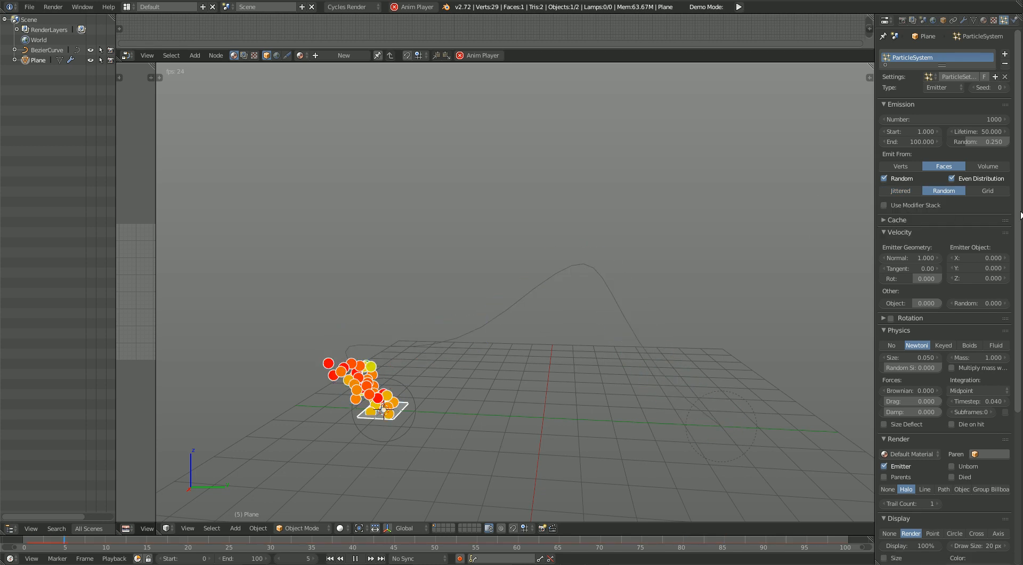
# Step: Try the Grid distribution for the emitted particles, and set the distribution to Random
pyautogui.click(992, 191)
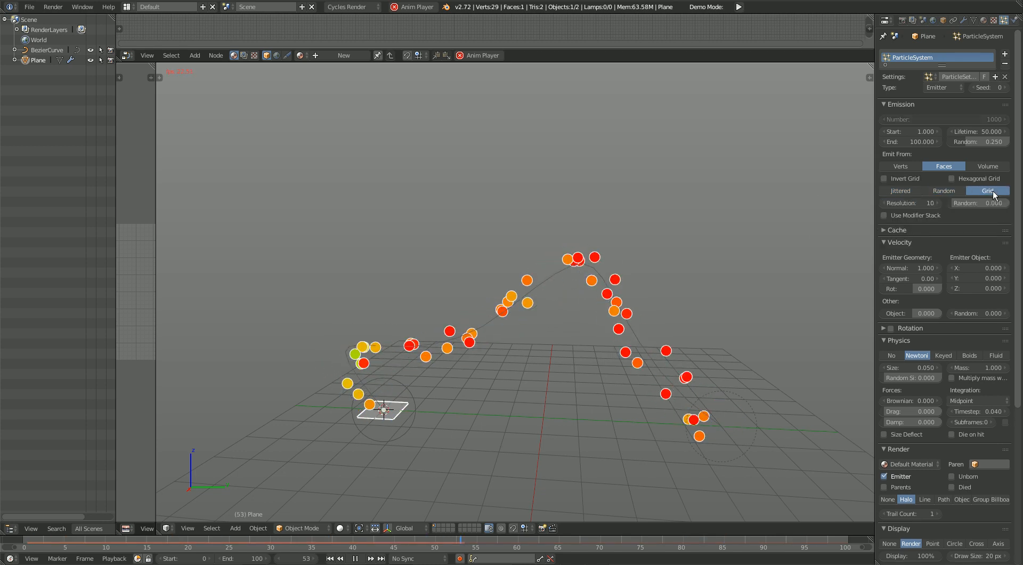
pyautogui.click(944, 191)
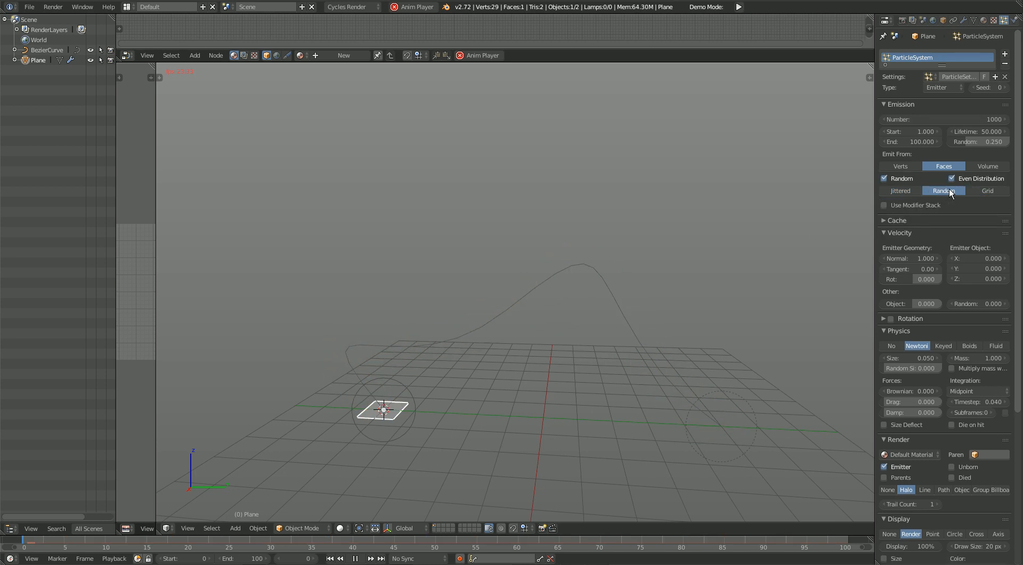
# Step: Review the particle system's Cache and Velocity settings, and open its Rotation settings
pyautogui.click(898, 106)
pyautogui.click(898, 119)
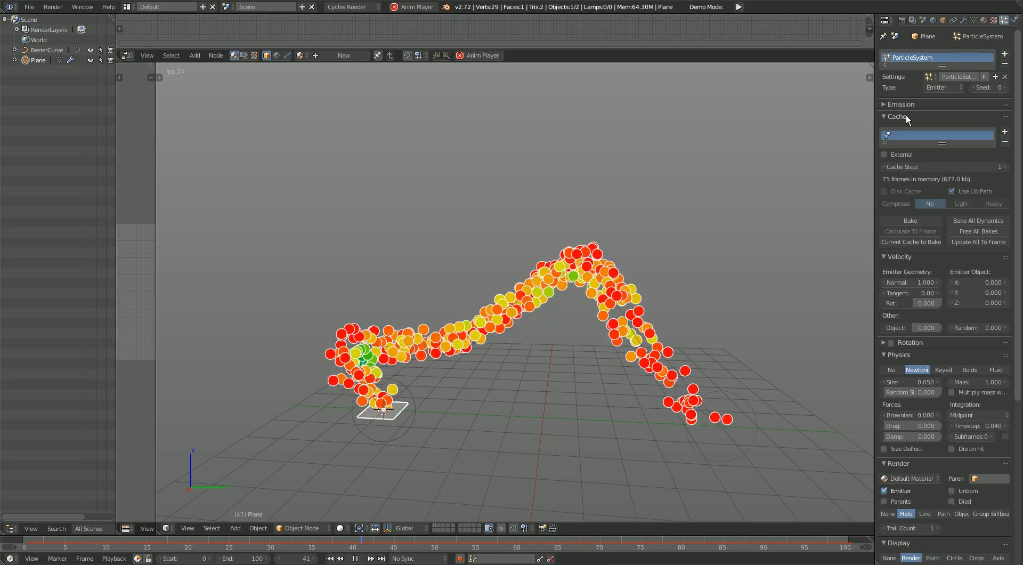
pyautogui.click(906, 116)
pyautogui.moveTo(911, 155); pyautogui.dragTo(951, 164)
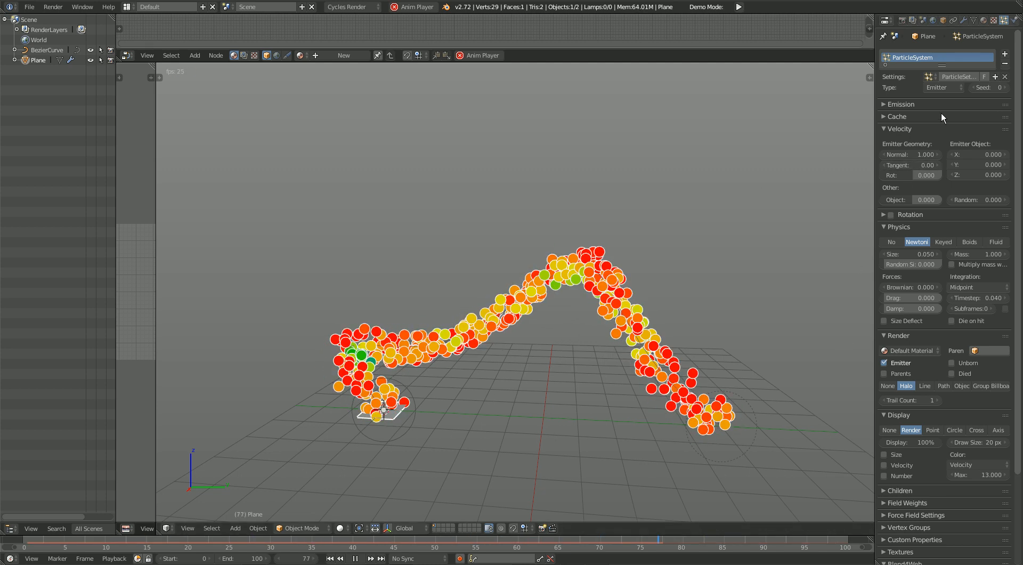
pyautogui.click(913, 128)
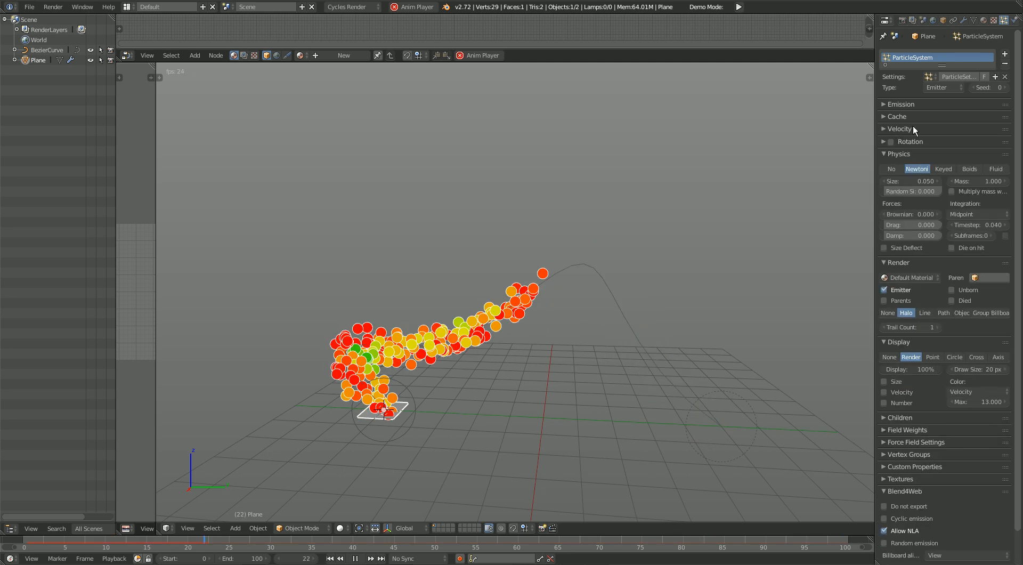
pyautogui.click(920, 140)
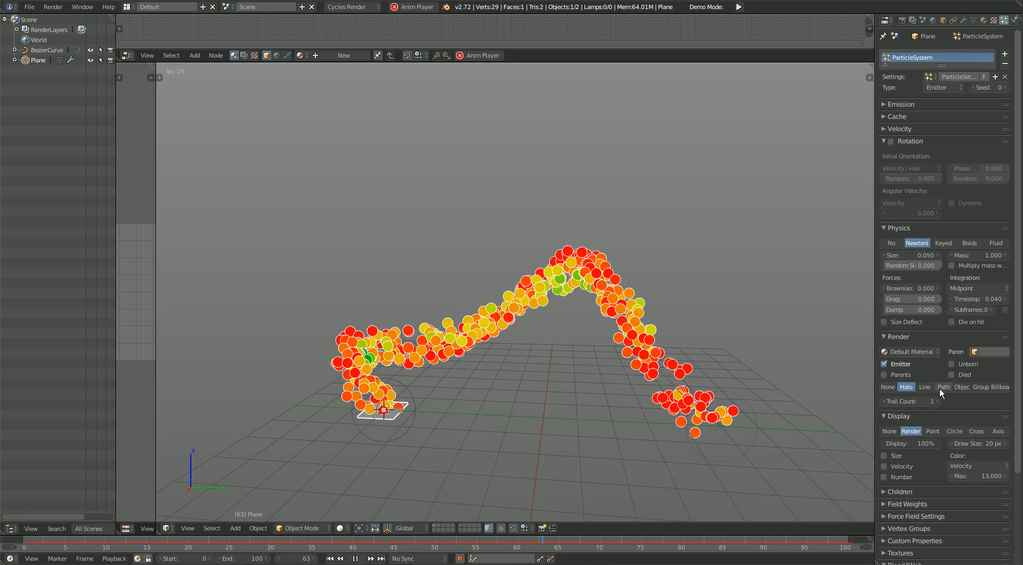
# Step: Set the particles to render as Object, and examine the Dupli Object and random size options
pyautogui.click(961, 386)
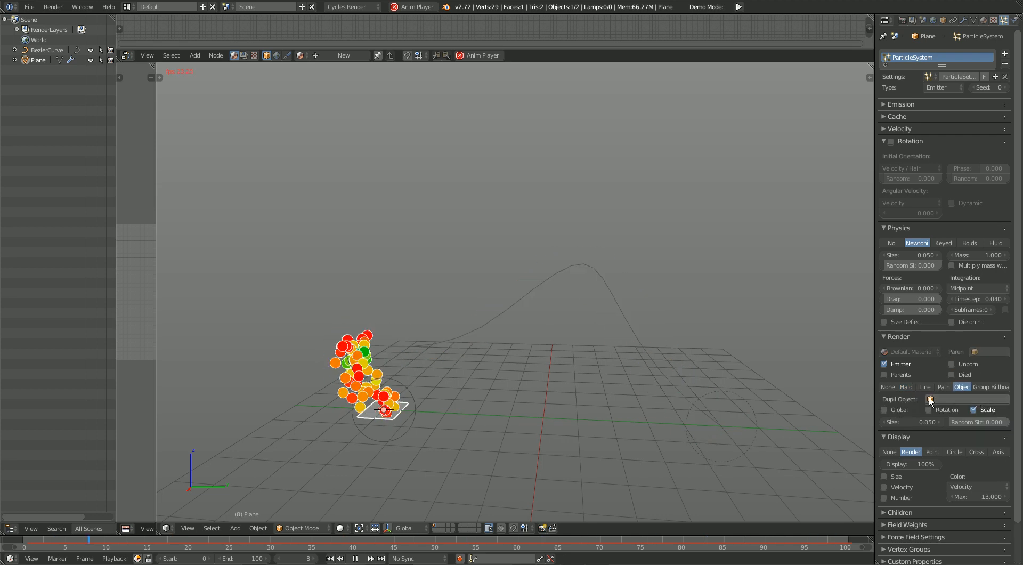
pyautogui.click(946, 399)
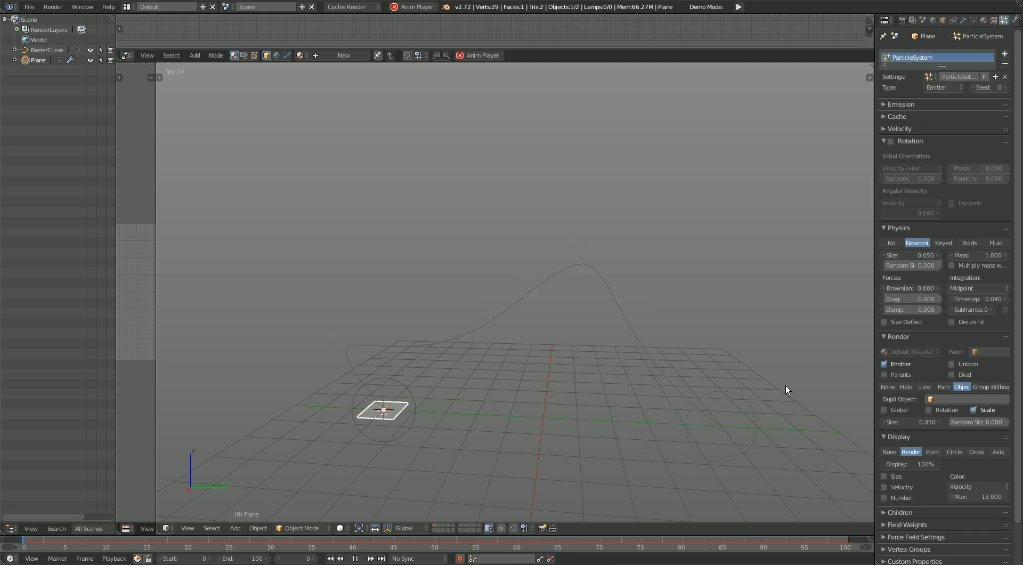
pyautogui.moveTo(965, 425)
pyautogui.mouseDown()
pyautogui.moveTo(975, 424)
pyautogui.moveTo(958, 422)
pyautogui.mouseUp()
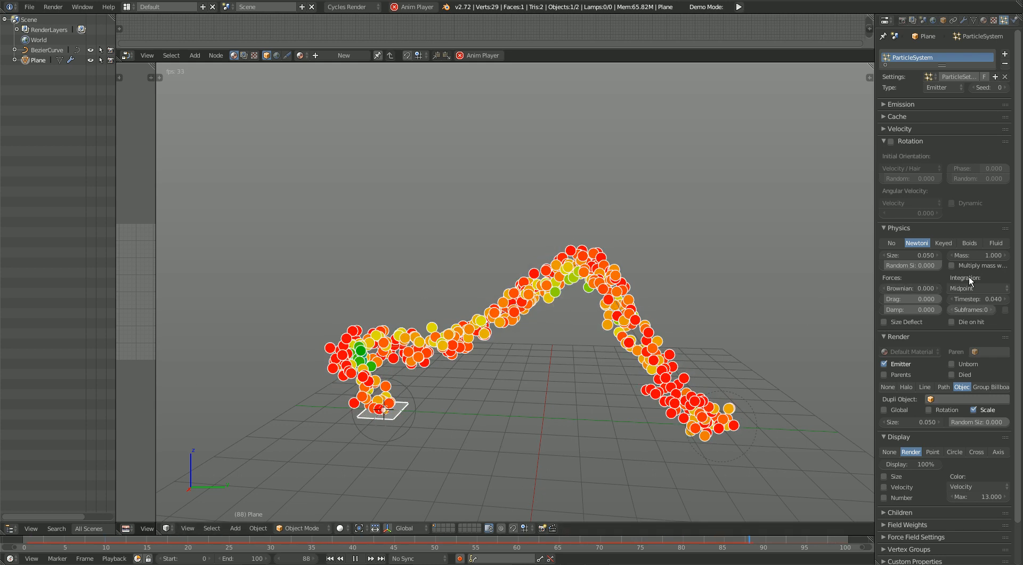
# Step: Enable Rotation for the particles and examine its initial orientation and angular velocity options
pyautogui.click(890, 141)
pyautogui.click(891, 141)
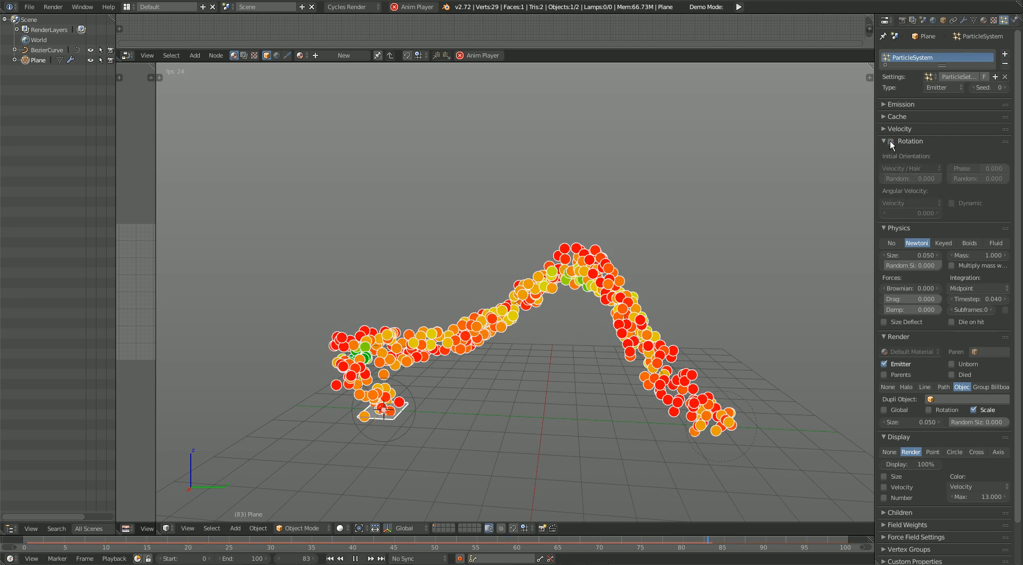
pyautogui.click(890, 141)
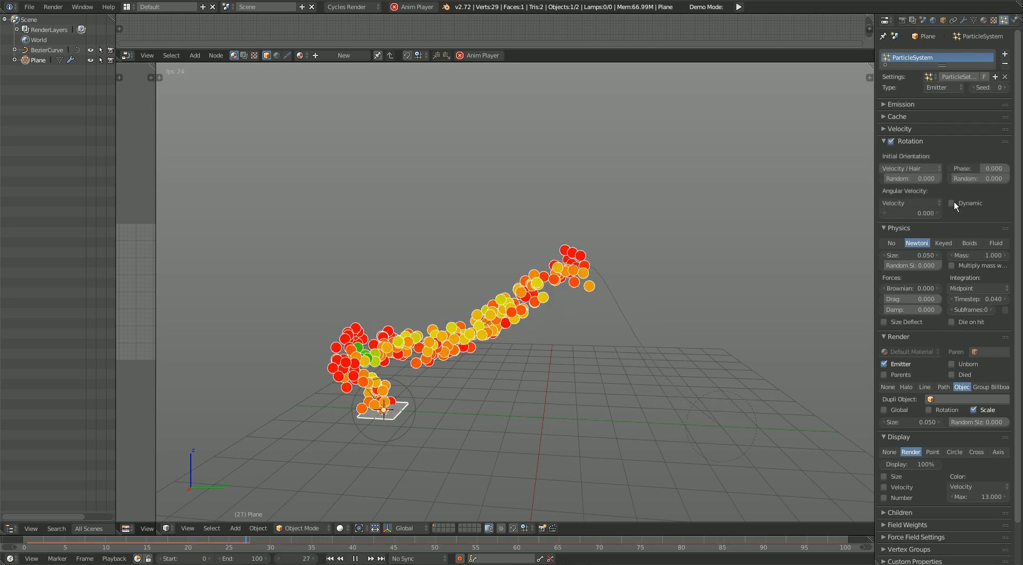
pyautogui.moveTo(959, 181)
pyautogui.mouseDown()
pyautogui.moveTo(1002, 180)
pyautogui.moveTo(951, 179)
pyautogui.mouseUp()
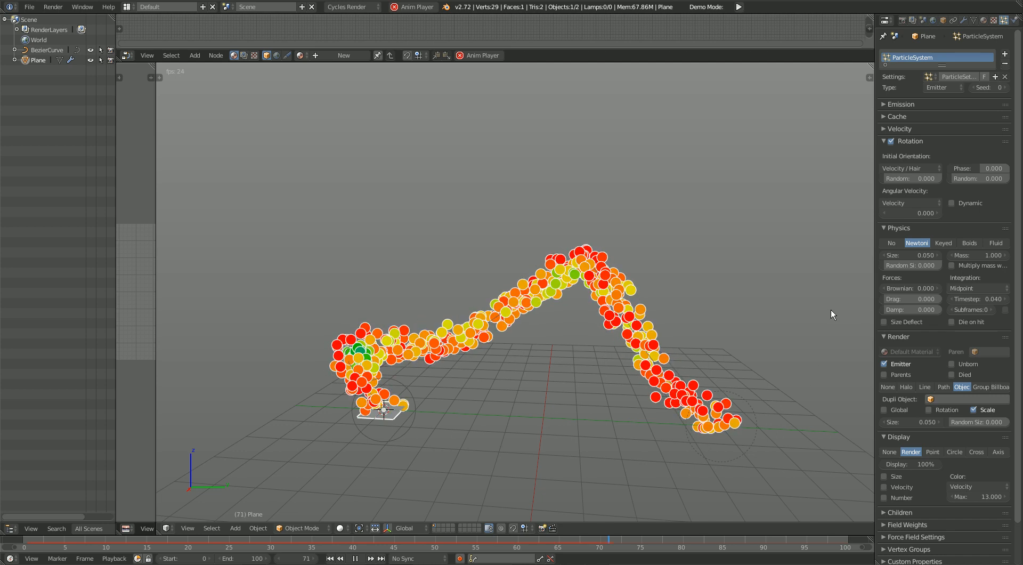
# Step: Turn off rotation for the particles and collapse the rotation settings
pyautogui.click(891, 141)
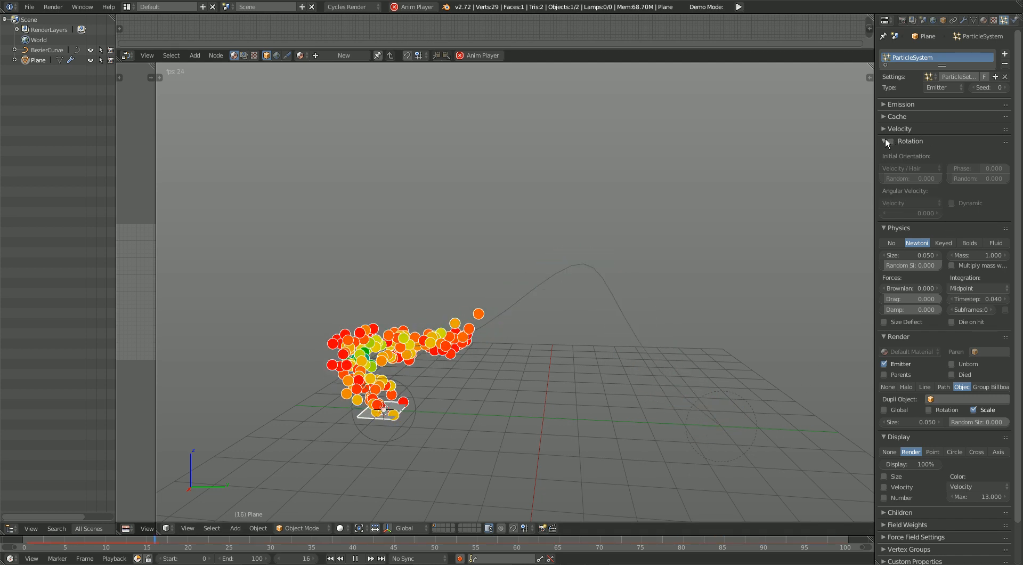
pyautogui.click(886, 140)
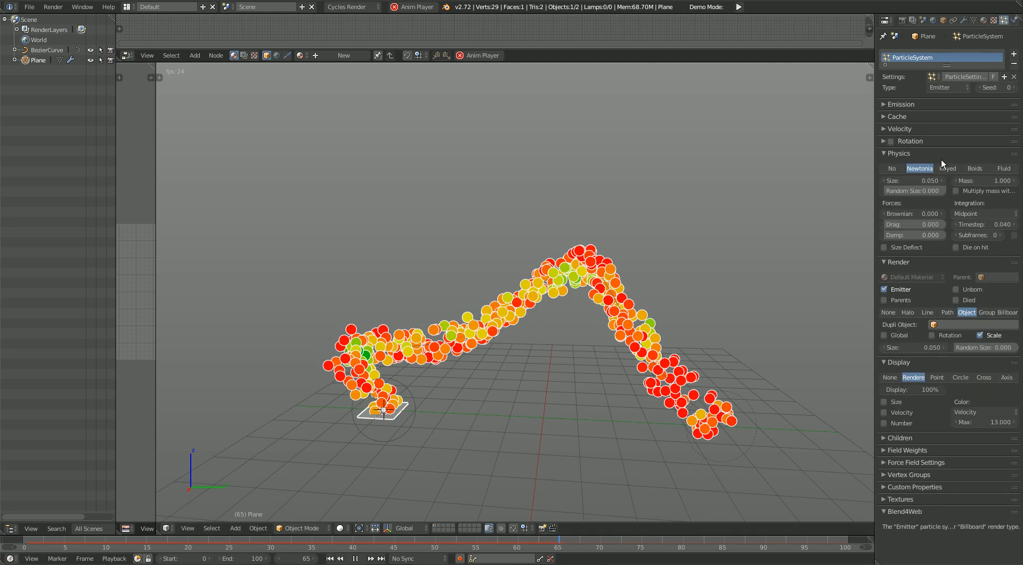
# Step: Try the No, Newtonian, Keyed and Boids physics types for the particles, and set the physics type to Fluid
pyautogui.click(901, 171)
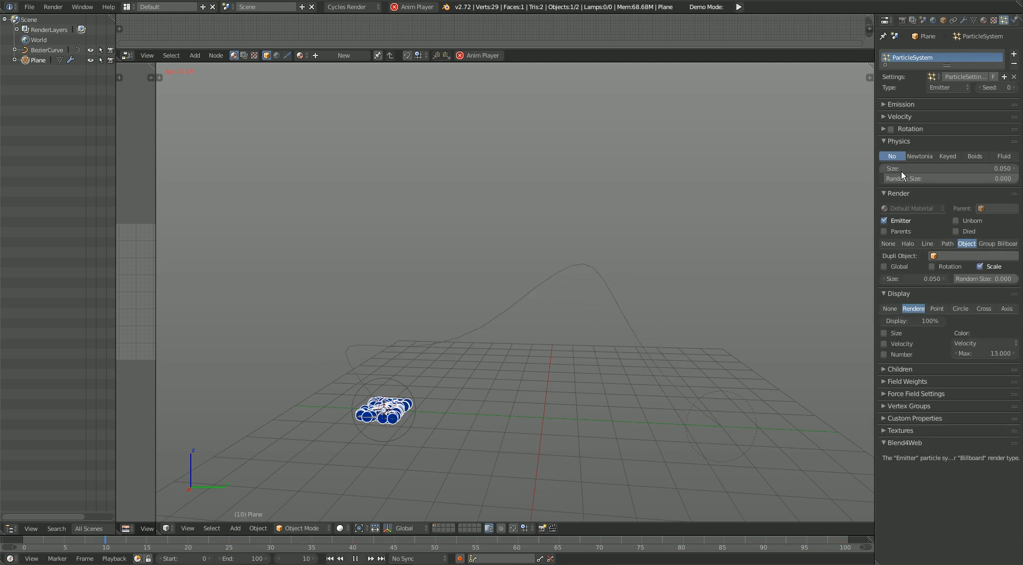
pyautogui.click(929, 157)
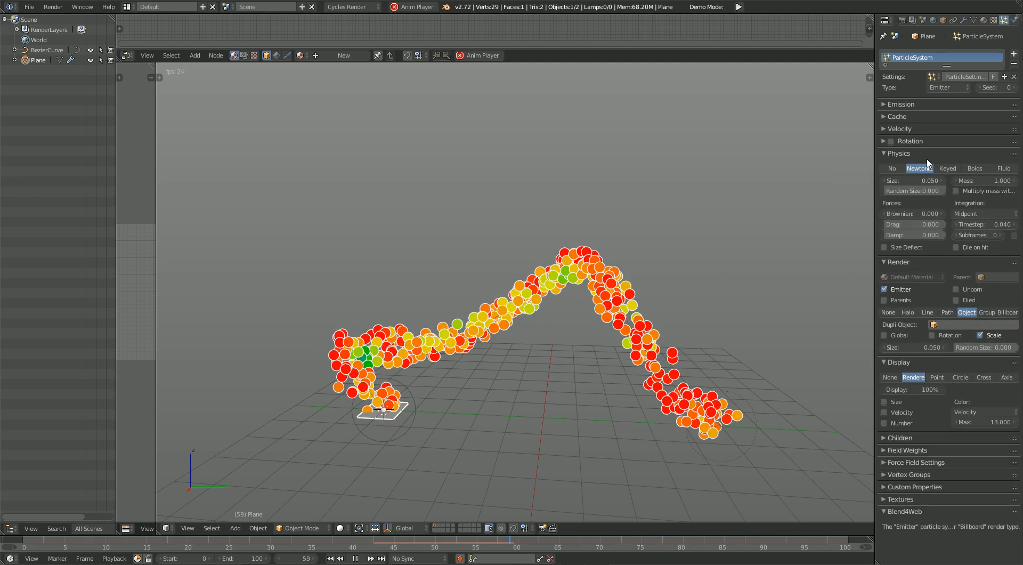
pyautogui.click(948, 170)
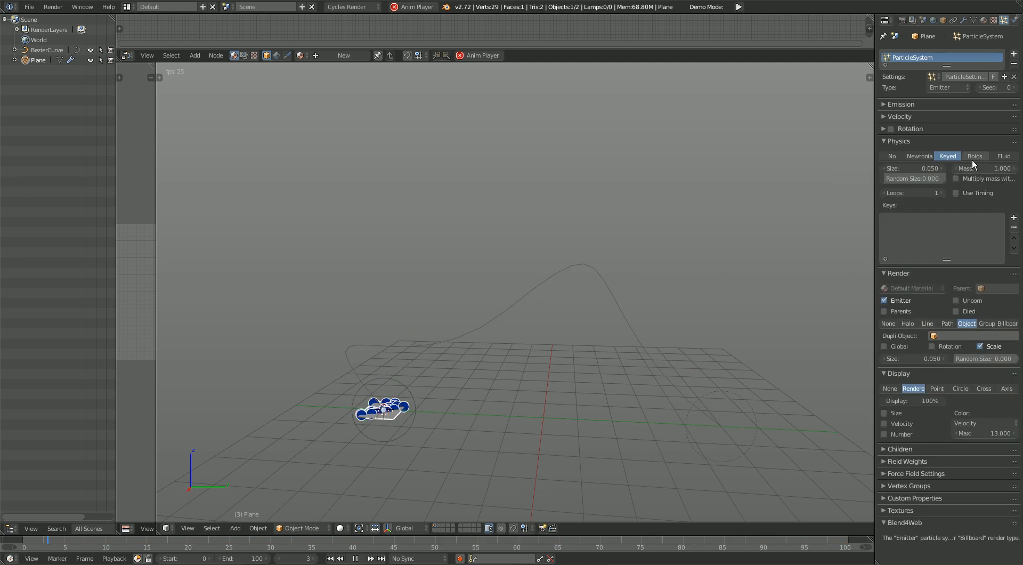
pyautogui.click(974, 157)
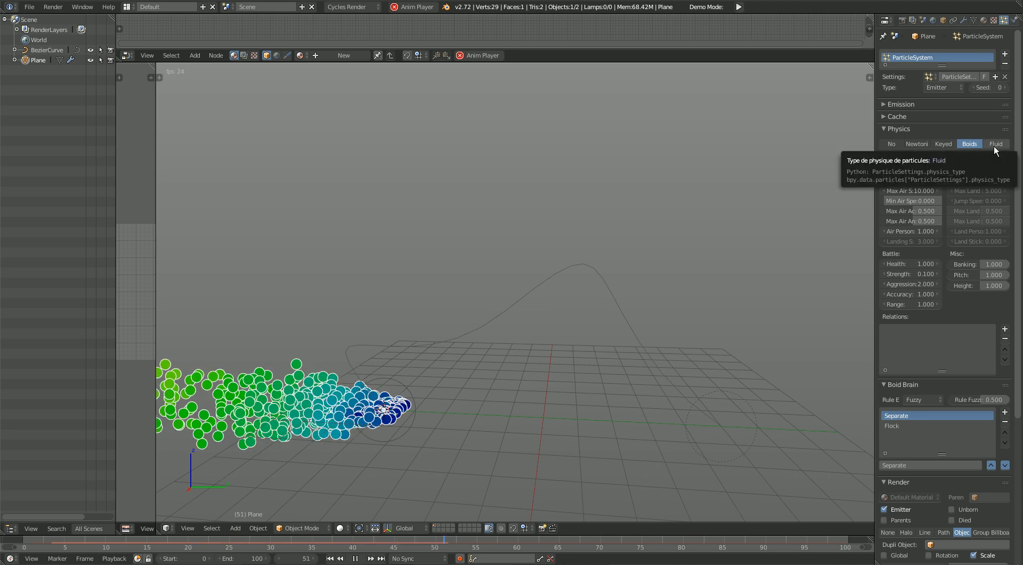
pyautogui.click(994, 146)
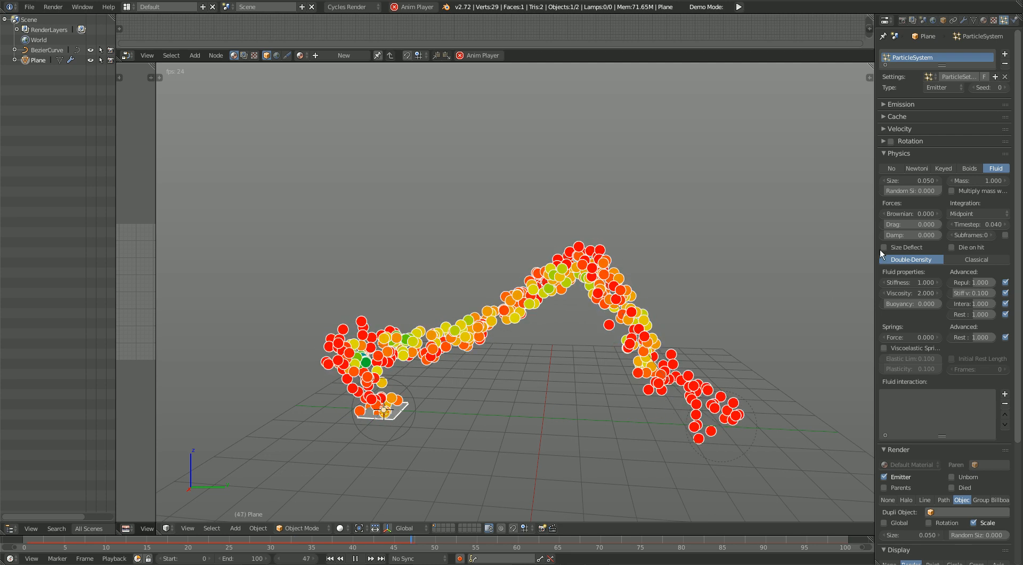
pyautogui.click(922, 167)
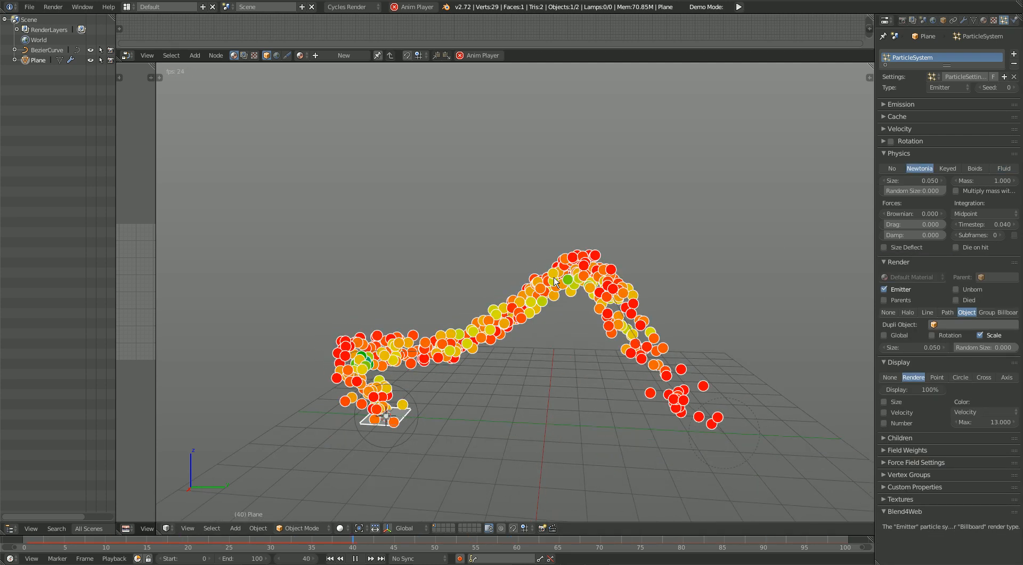
pyautogui.click(1004, 169)
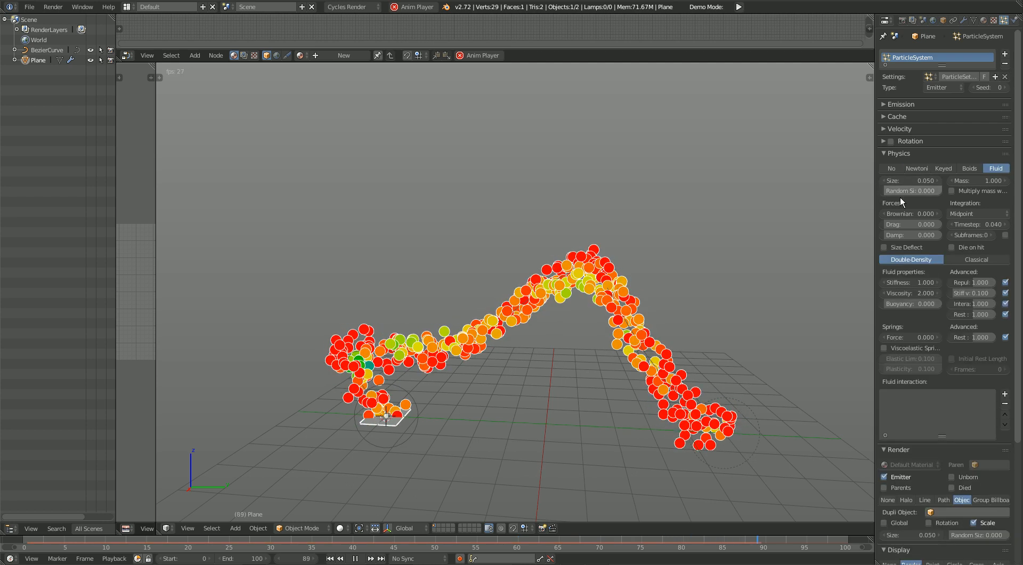
# Step: Set the particle size to 0.010 in the physics settings
pyautogui.keyDown('shift'); pyautogui.moveTo(771, 262); pyautogui.dragTo(772, 247, button='middle'); pyautogui.keyUp('shift')
pyautogui.moveTo(920, 182); pyautogui.dragTo(894, 182)
pyautogui.keyDown('shift'); pyautogui.moveTo(743, 345); pyautogui.dragTo(742, 344, button='middle'); pyautogui.keyUp('shift')
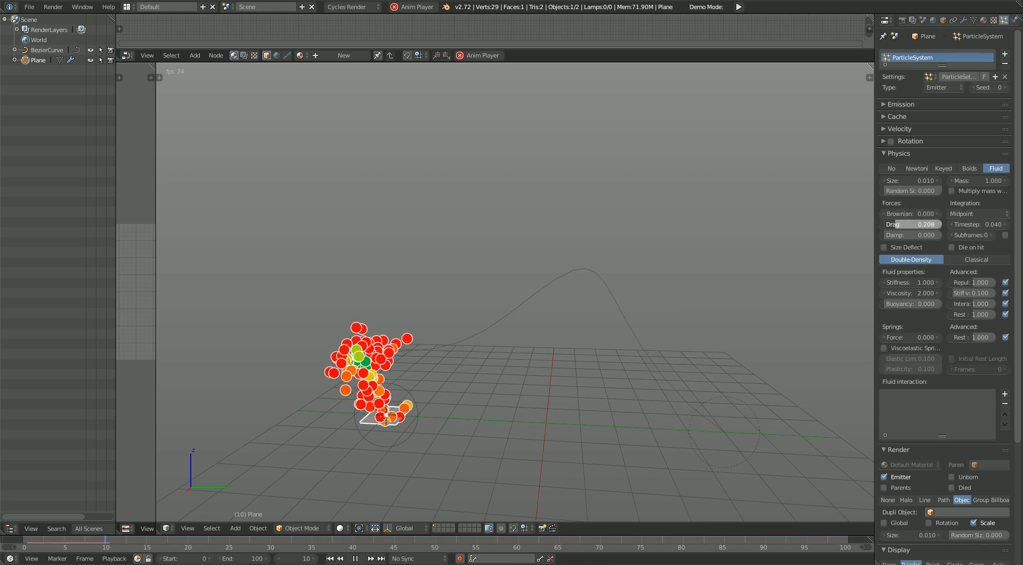
pyautogui.click(895, 154)
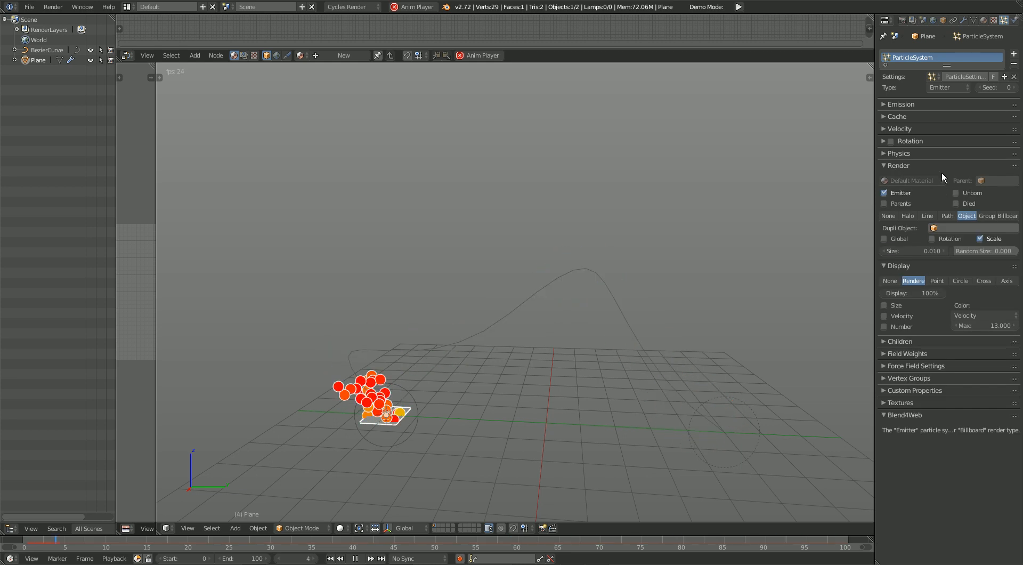
# Step: Try the Line, Halo, None and Group render types for the particles, and set rendering back to Object
pyautogui.click(928, 216)
pyautogui.click(908, 216)
pyautogui.click(888, 215)
pyautogui.click(978, 216)
pyautogui.click(964, 216)
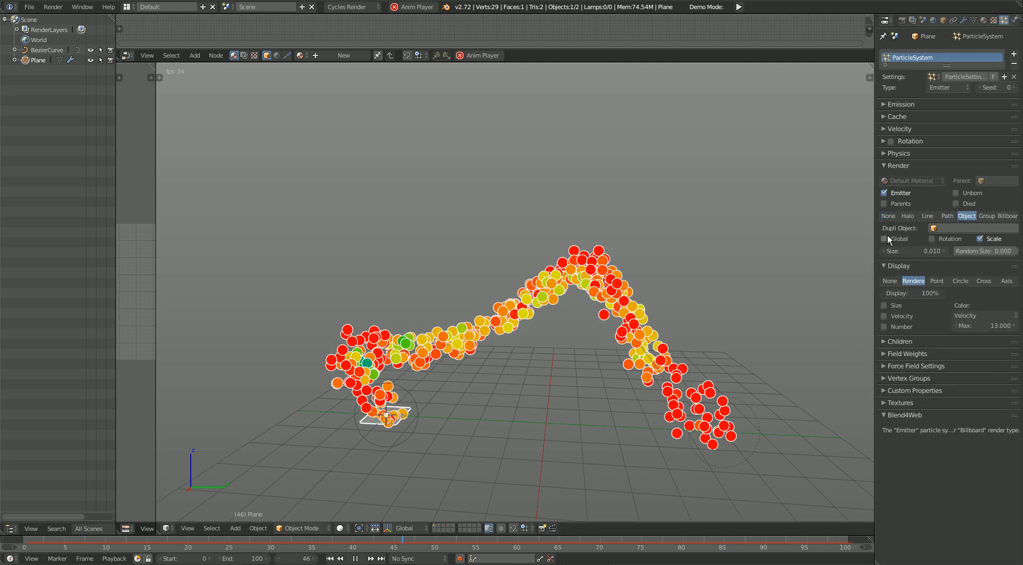
pyautogui.click(900, 168)
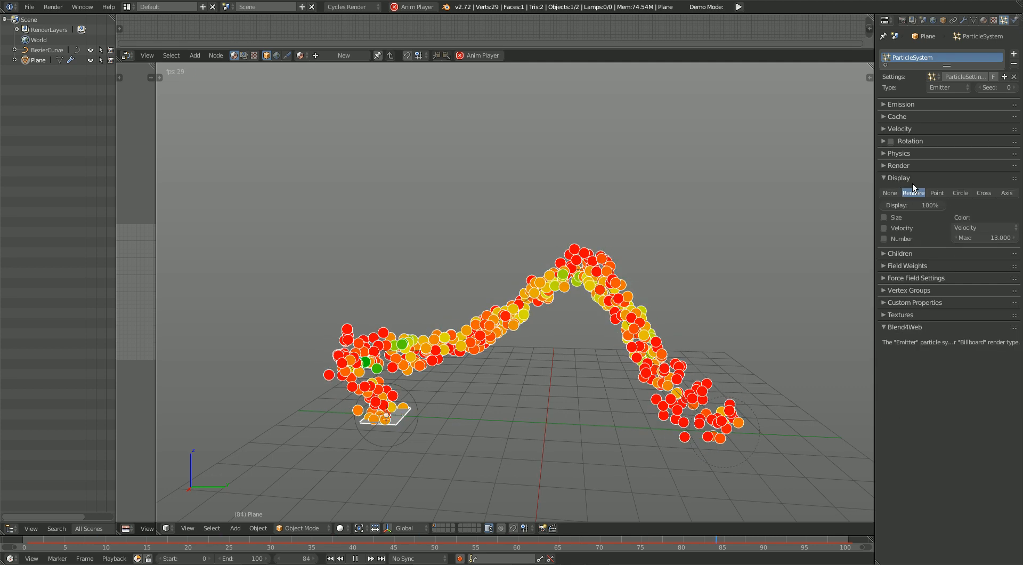
# Step: Set the maximum velocity for the particle display colour to 13.600, and try a display percentage of 0%
pyautogui.moveTo(994, 238)
pyautogui.mouseDown()
pyautogui.moveTo(1010, 238)
pyautogui.moveTo(981, 237)
pyautogui.mouseUp()
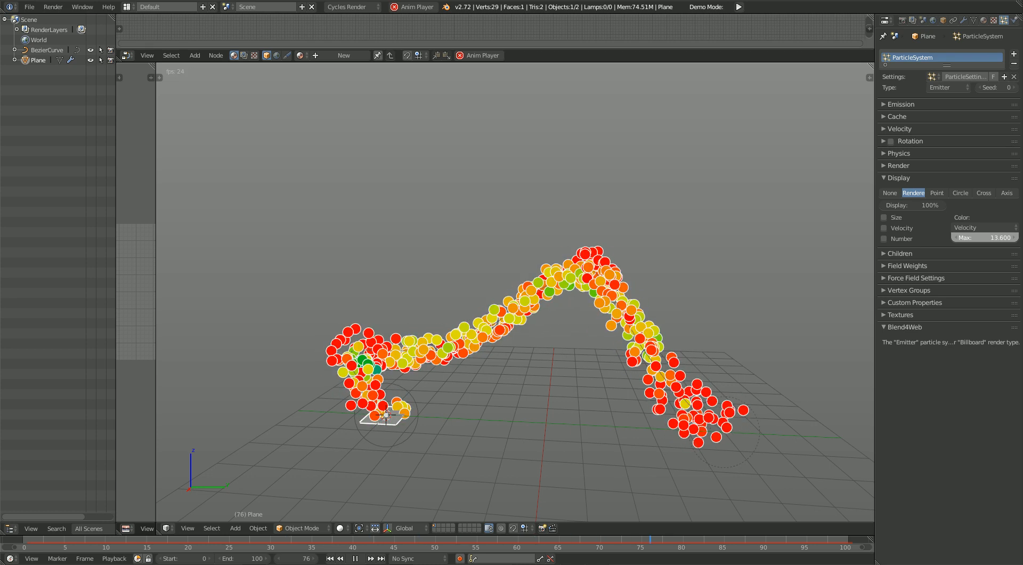
pyautogui.click(895, 239)
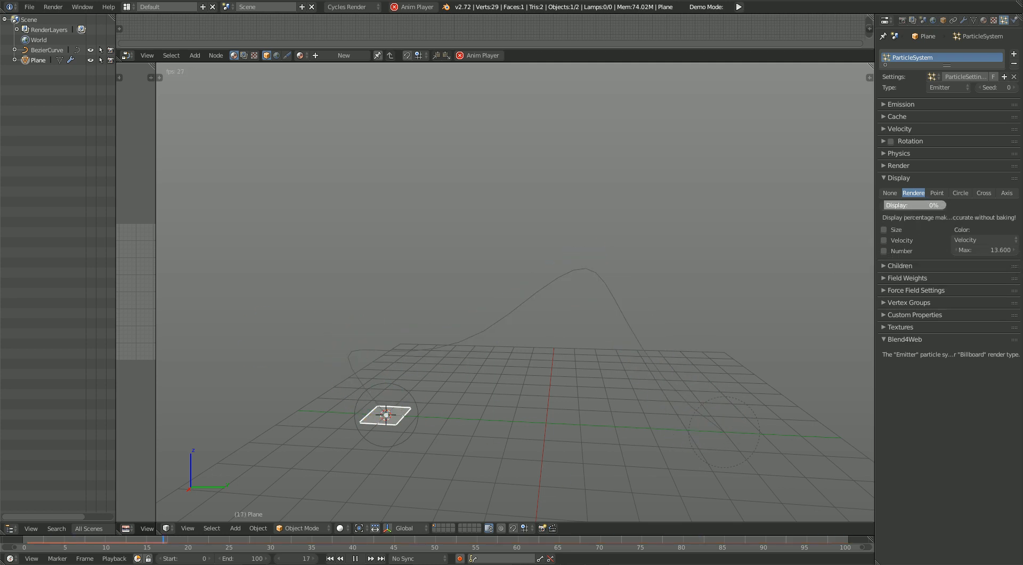
pyautogui.click(902, 177)
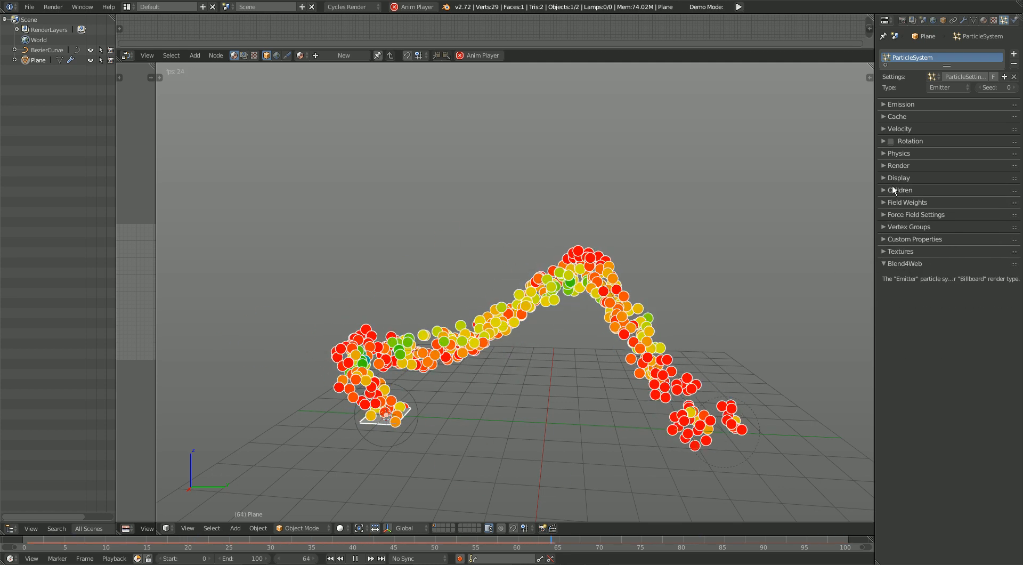
# Step: Try Simple and Interpolated child particles, and set Children back to None
pyautogui.click(916, 191)
pyautogui.click(956, 205)
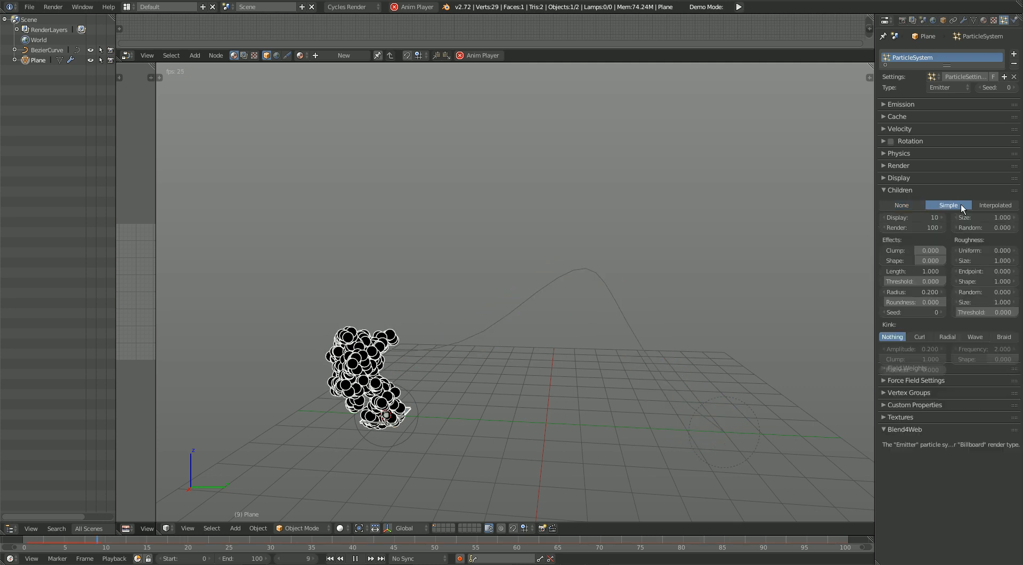
pyautogui.click(991, 204)
pyautogui.click(901, 205)
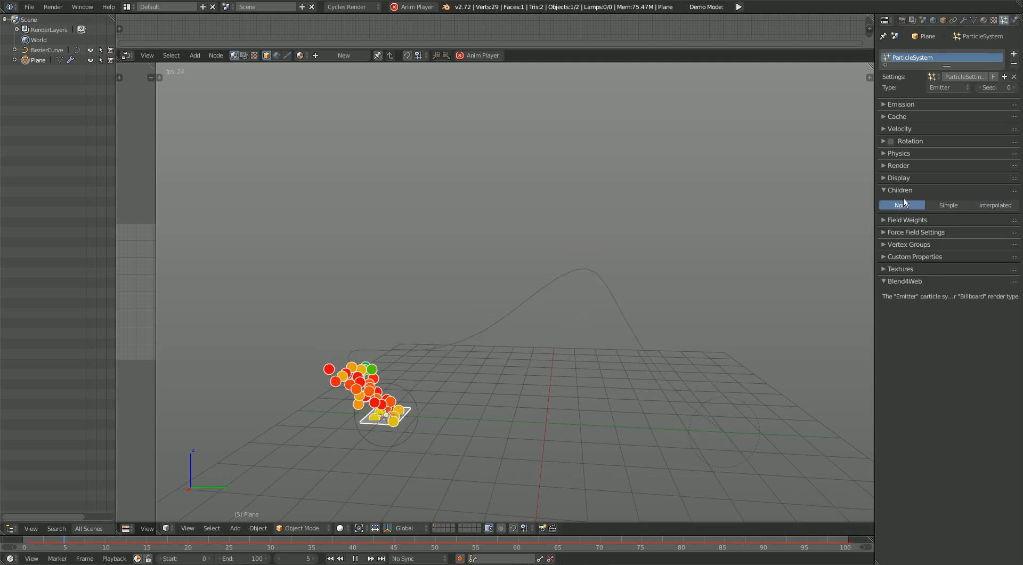
# Step: Try Gravity and All field weights of 0.000 for the particles, and set both to 1.000
pyautogui.click(918, 203)
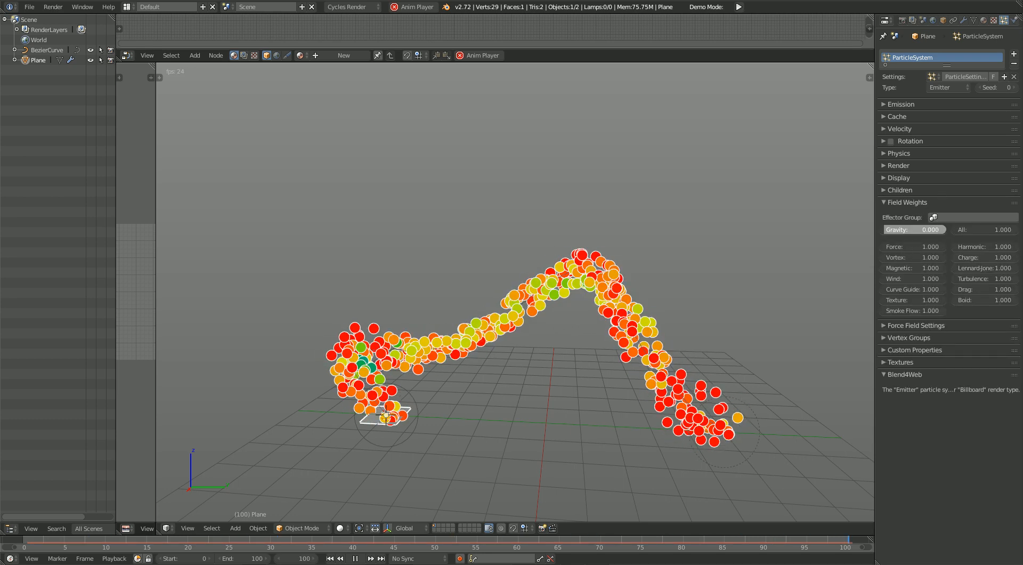
pyautogui.moveTo(930, 229)
pyautogui.mouseDown()
pyautogui.moveTo(956, 229)
pyautogui.moveTo(935, 229)
pyautogui.mouseUp()
pyautogui.moveTo(998, 229); pyautogui.dragTo(1015, 232)
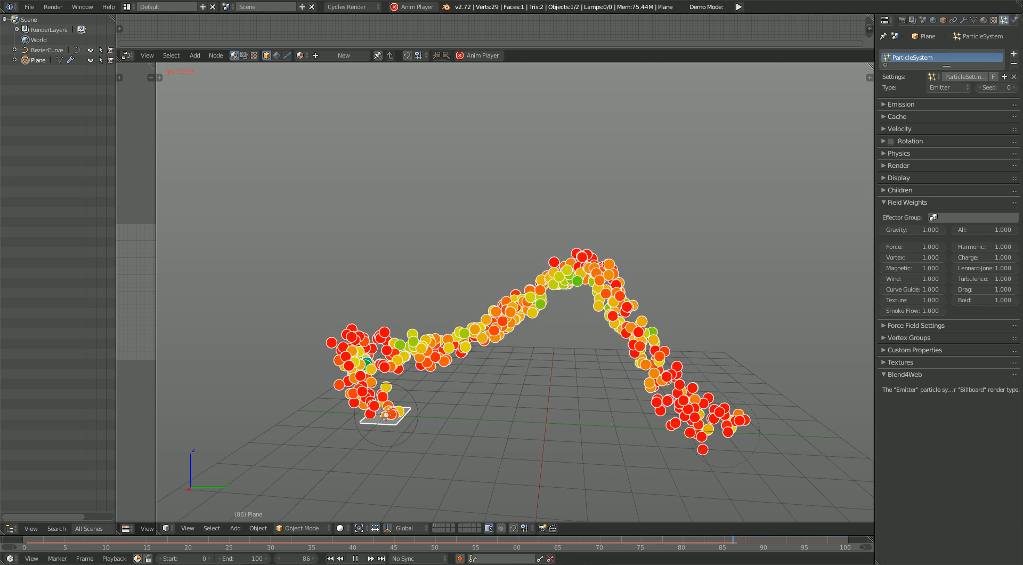
pyautogui.moveTo(918, 259); pyautogui.dragTo(1002, 268)
pyautogui.moveTo(1004, 230); pyautogui.dragTo(957, 230)
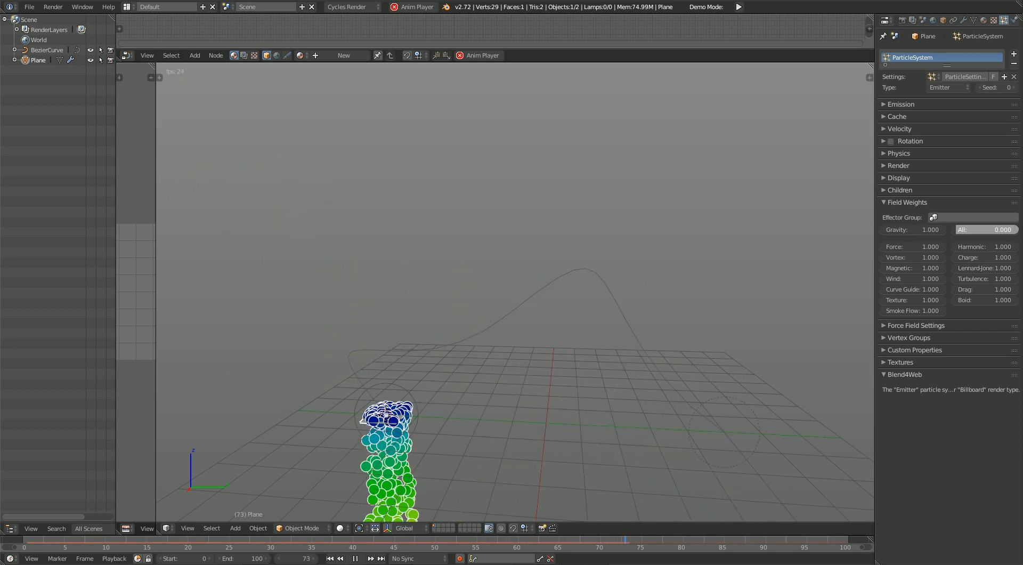
pyautogui.moveTo(957, 229); pyautogui.dragTo(1013, 230)
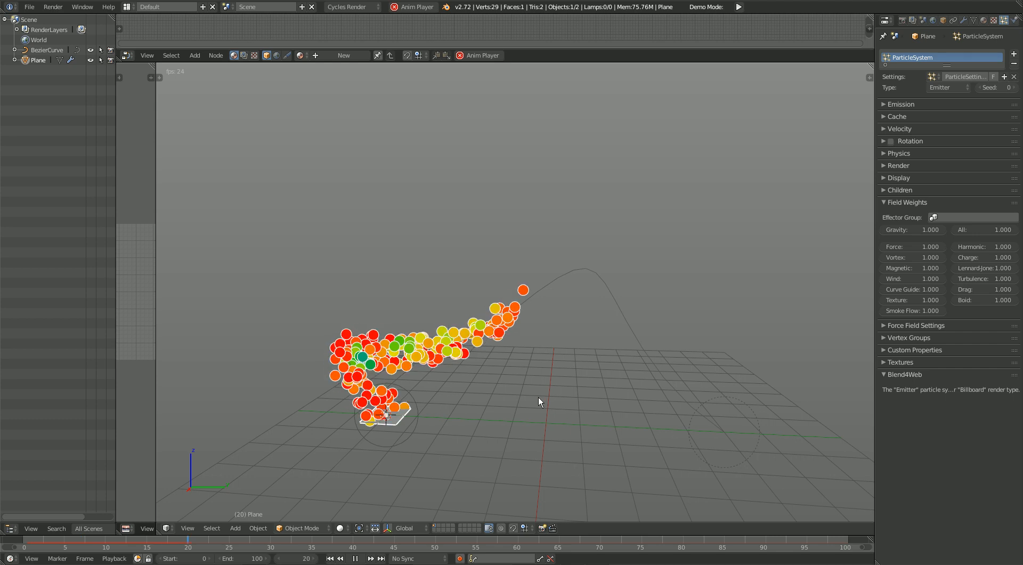
pyautogui.click(904, 202)
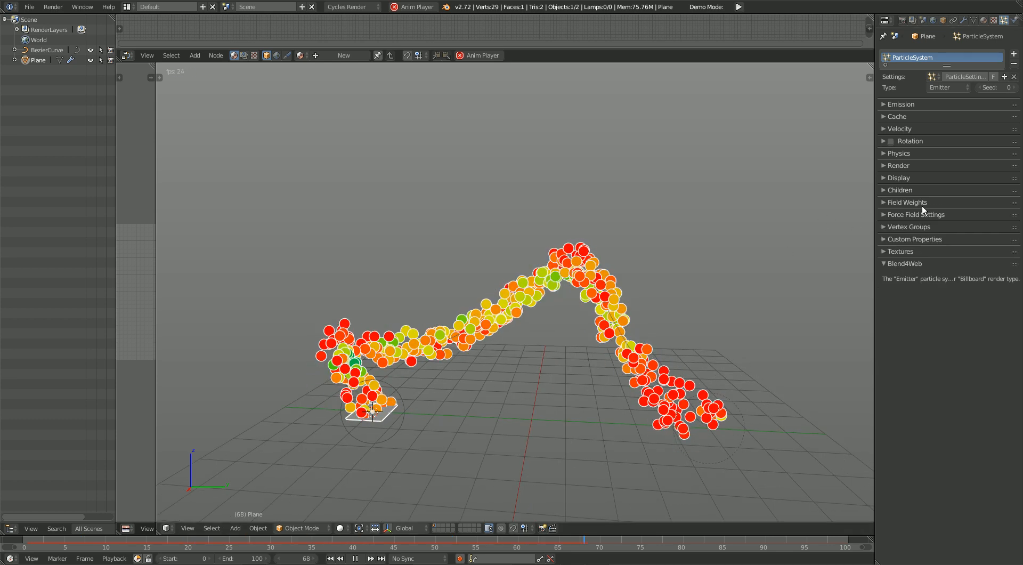
# Step: Open the particles' Force Field Settings and set the number of emitted particles to 250
pyautogui.click(911, 216)
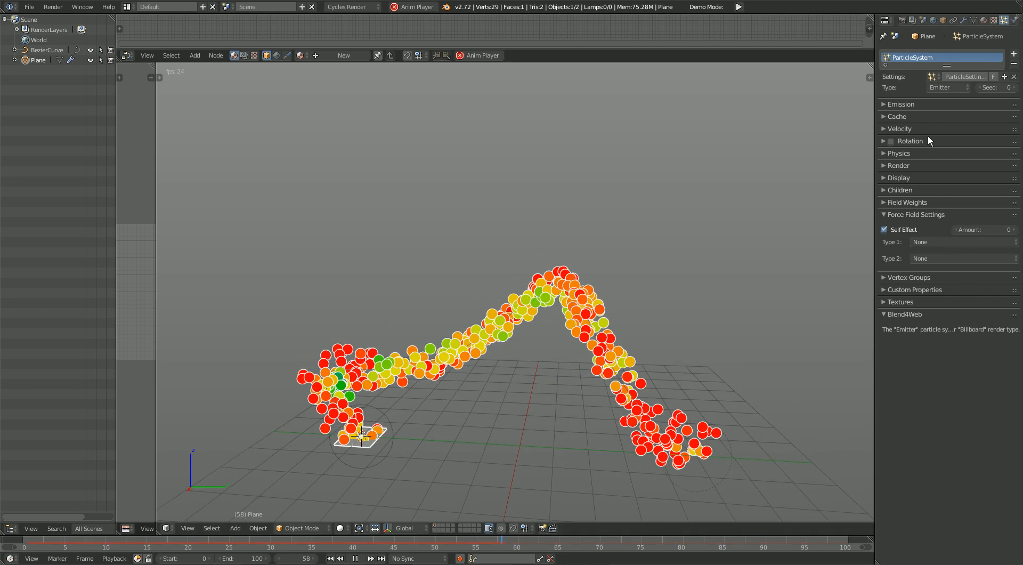
pyautogui.click(901, 105)
pyautogui.click(963, 120)
pyautogui.write('25')
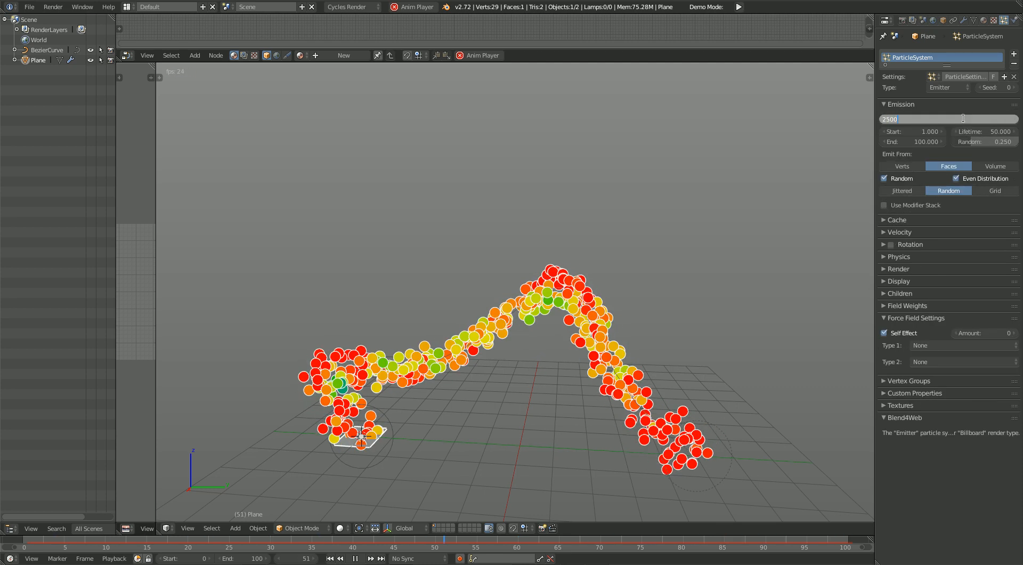
pyautogui.write('0')
pyautogui.press('Return')
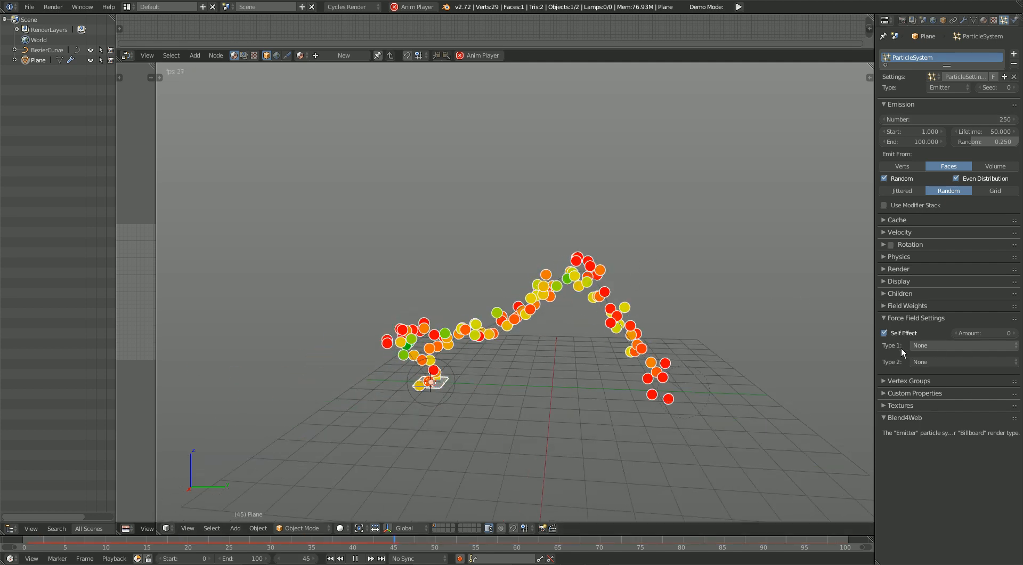
# Step: Try a Vortex as the particles' first force field type, with the Location and Rotation effect points turned off
pyautogui.click(954, 347)
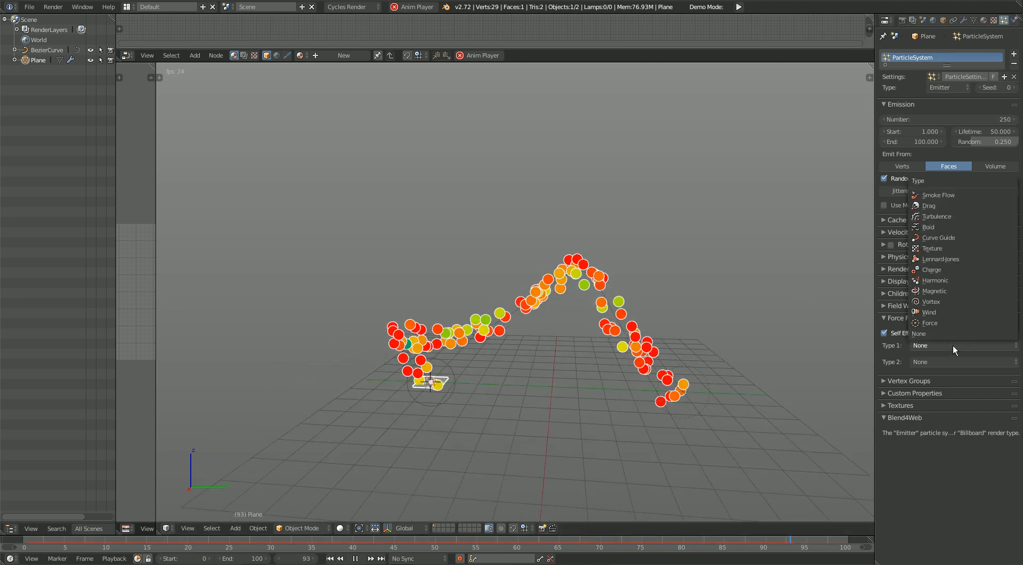
pyautogui.click(945, 302)
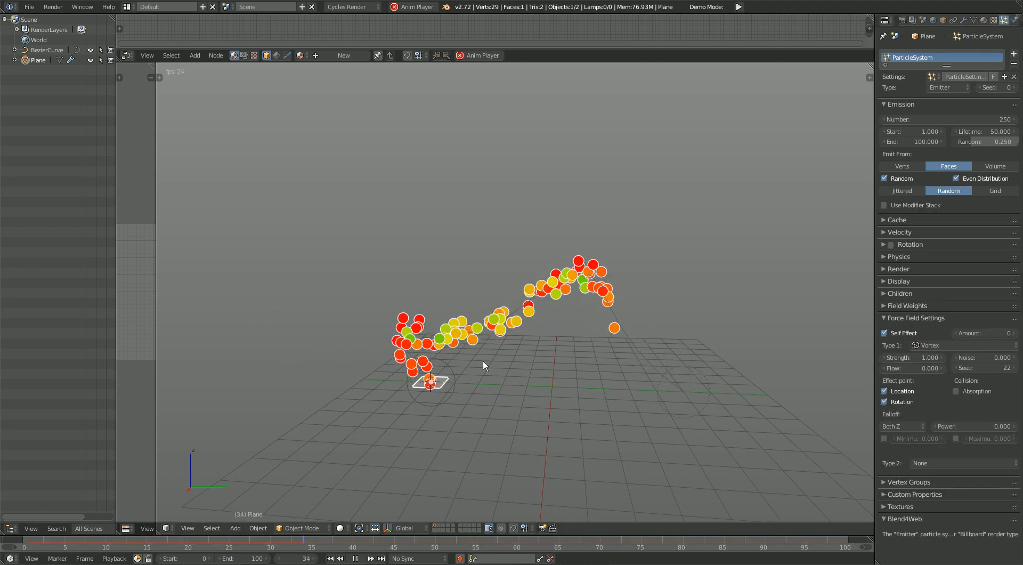
pyautogui.moveTo(908, 361)
pyautogui.mouseDown()
pyautogui.moveTo(853, 361)
pyautogui.moveTo(917, 357)
pyautogui.moveTo(906, 368)
pyautogui.mouseUp()
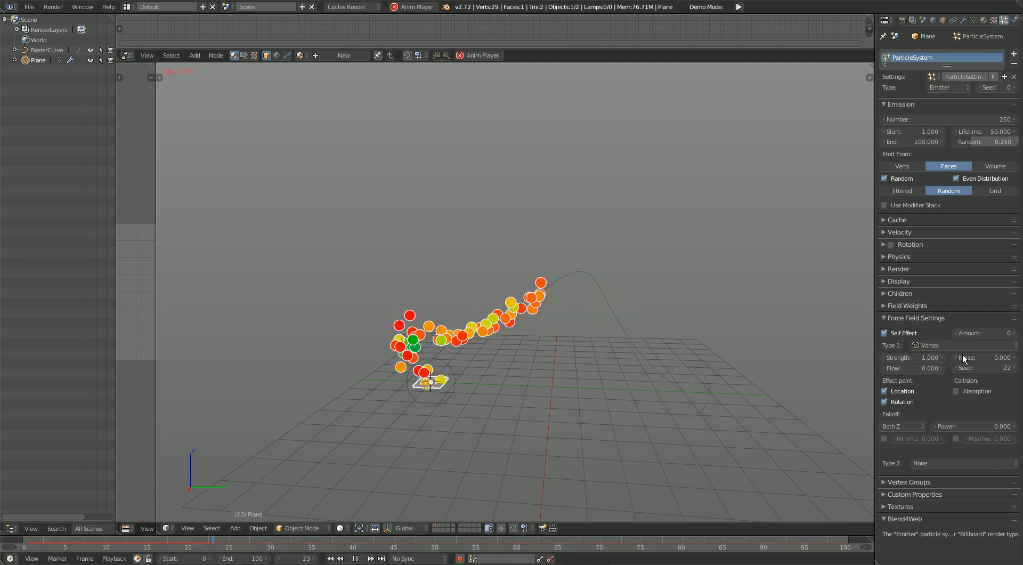
pyautogui.moveTo(907, 401); pyautogui.dragTo(906, 387)
pyautogui.click(906, 402)
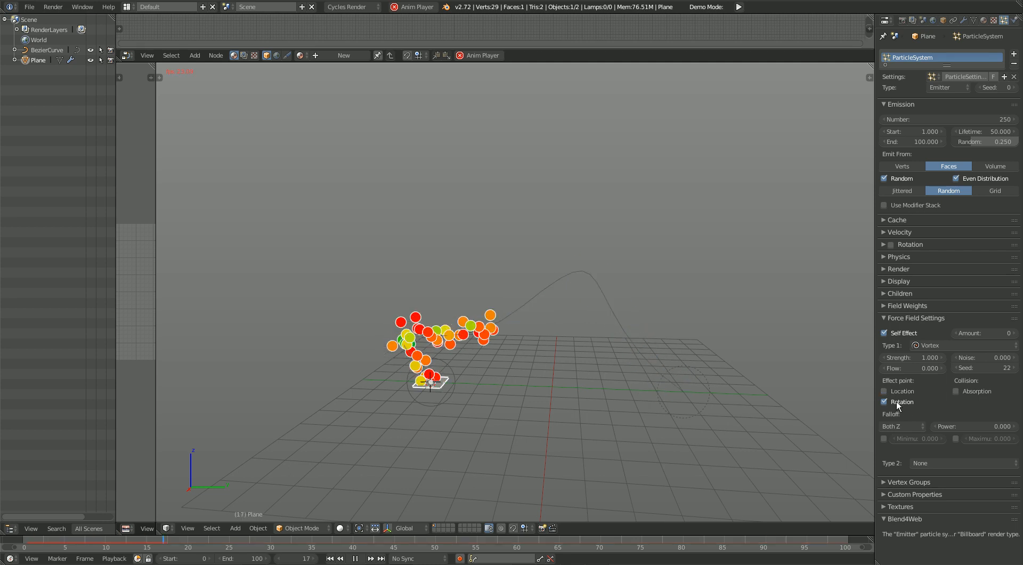
# Step: Try Wind as the first force field type, set it to None, and turn off Self Effect
pyautogui.click(963, 343)
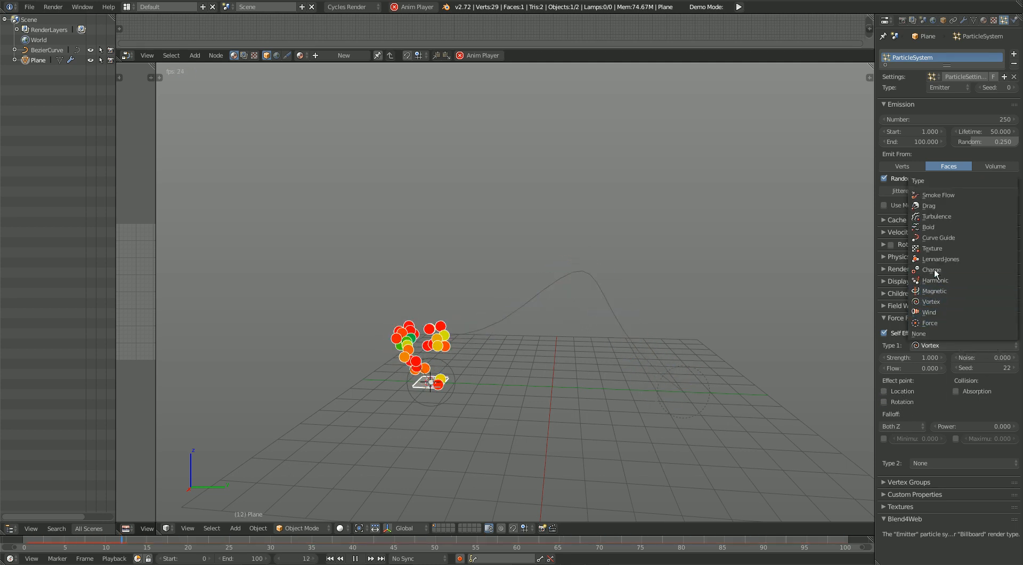
pyautogui.click(935, 312)
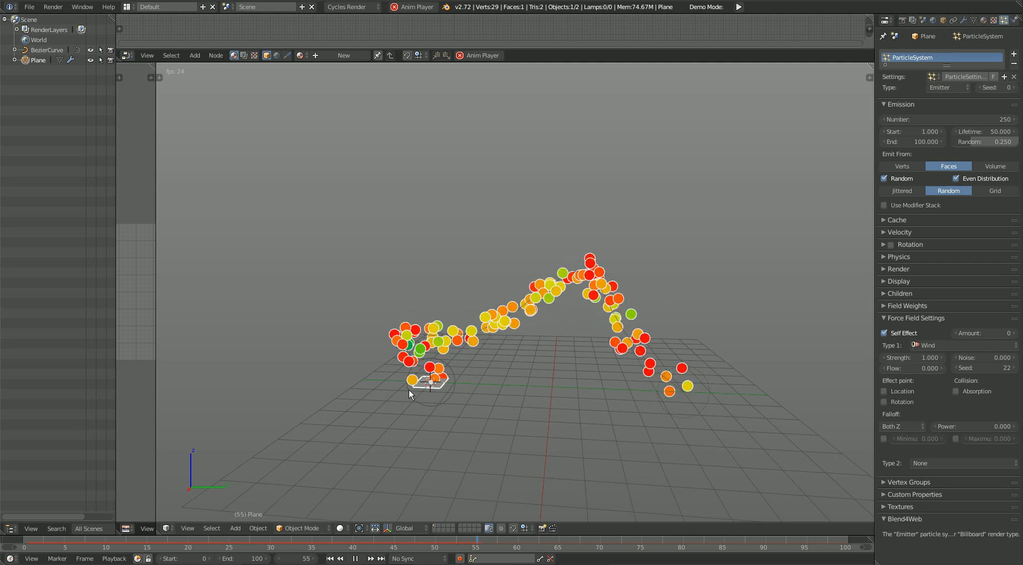
pyautogui.click(934, 344)
pyautogui.click(901, 328)
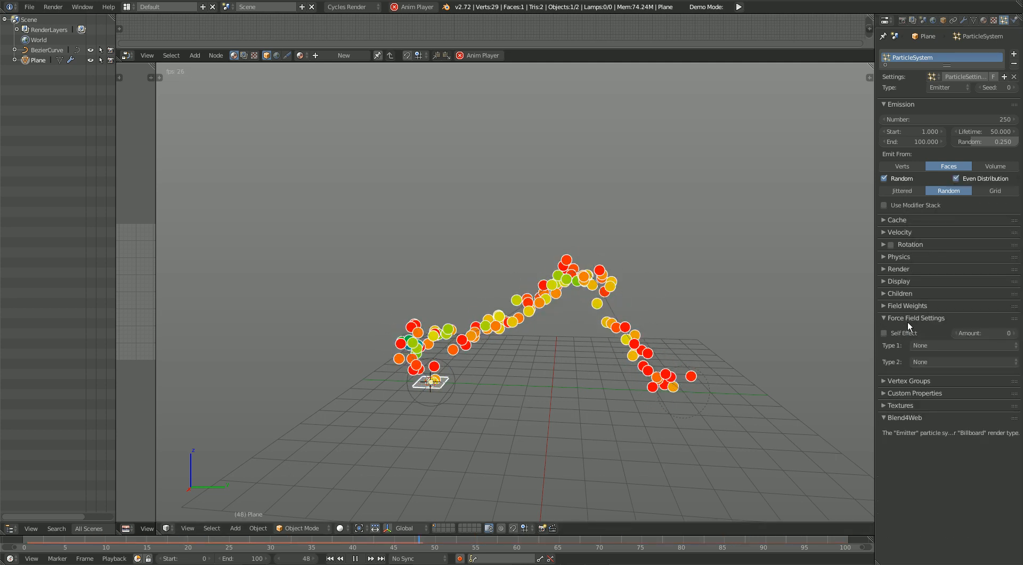
# Step: Open the particle system's Vertex Groups settings and examine the particle stream along the curve
pyautogui.click(911, 318)
pyautogui.click(917, 331)
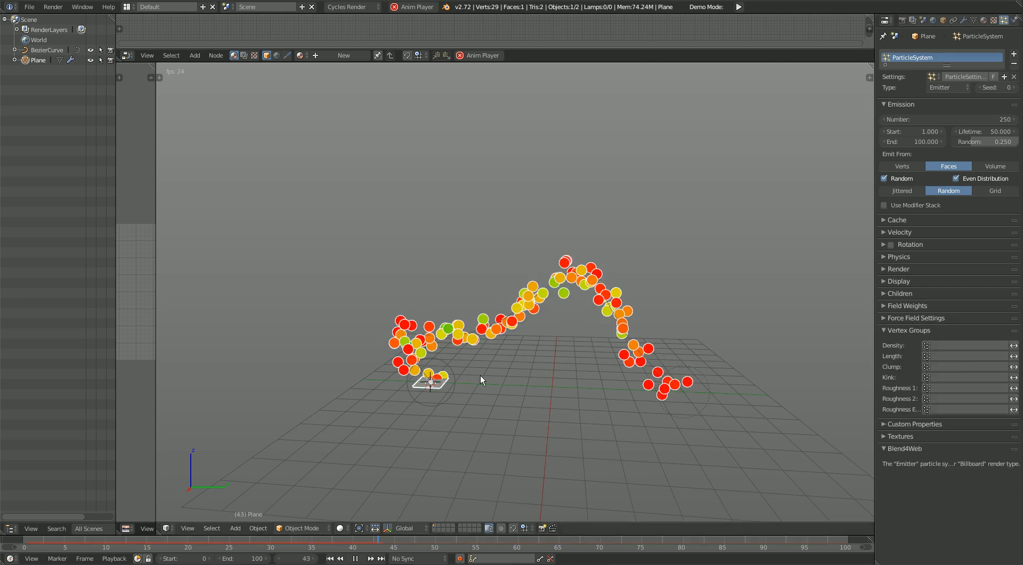
pyautogui.keyDown('shift'); pyautogui.moveTo(520, 466); pyautogui.dragTo(494, 404, button='middle'); pyautogui.keyUp('shift')
pyautogui.moveTo(445, 381); pyautogui.dragTo(442, 404, button='middle')
pyautogui.keyDown('shift'); pyautogui.moveTo(468, 360); pyautogui.dragTo(482, 375, button='middle'); pyautogui.keyUp('shift')
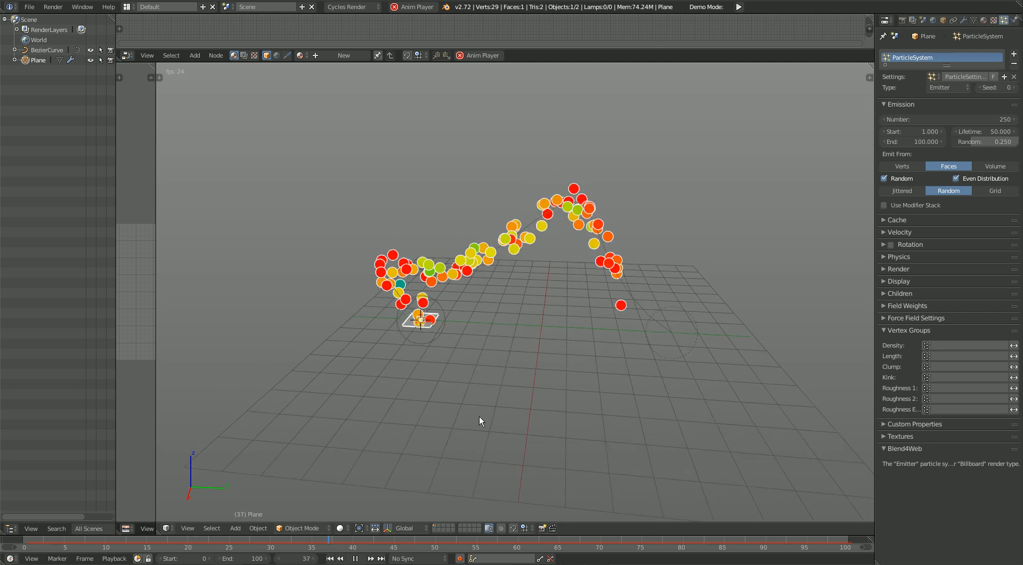
# Step: Close the Vertex Groups settings and look through the particle system's Custom Properties, Textures and Blend4Web sections
pyautogui.keyDown('shift'); pyautogui.moveTo(487, 402); pyautogui.dragTo(615, 357, button='middle'); pyautogui.keyUp('shift')
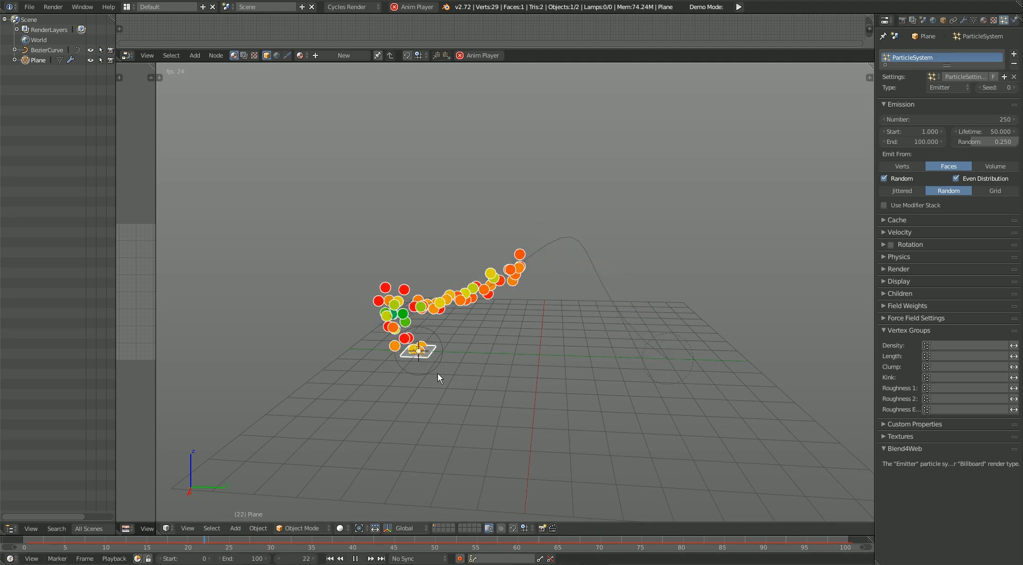
pyautogui.keyDown('shift'); pyautogui.moveTo(464, 436); pyautogui.dragTo(450, 411, button='middle'); pyautogui.keyUp('shift')
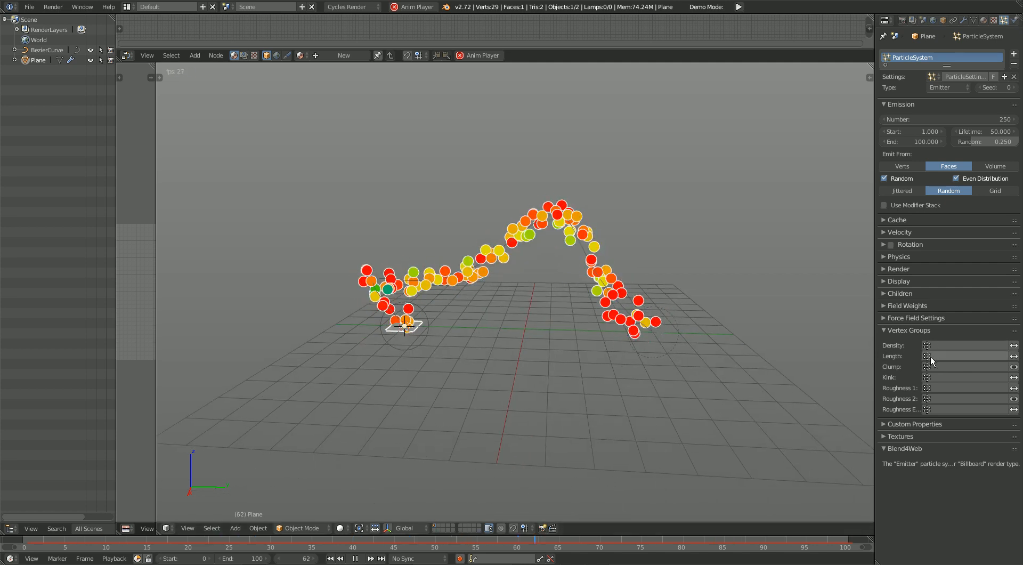
pyautogui.keyDown('shift'); pyautogui.moveTo(409, 392); pyautogui.dragTo(425, 418, button='middle'); pyautogui.keyUp('shift')
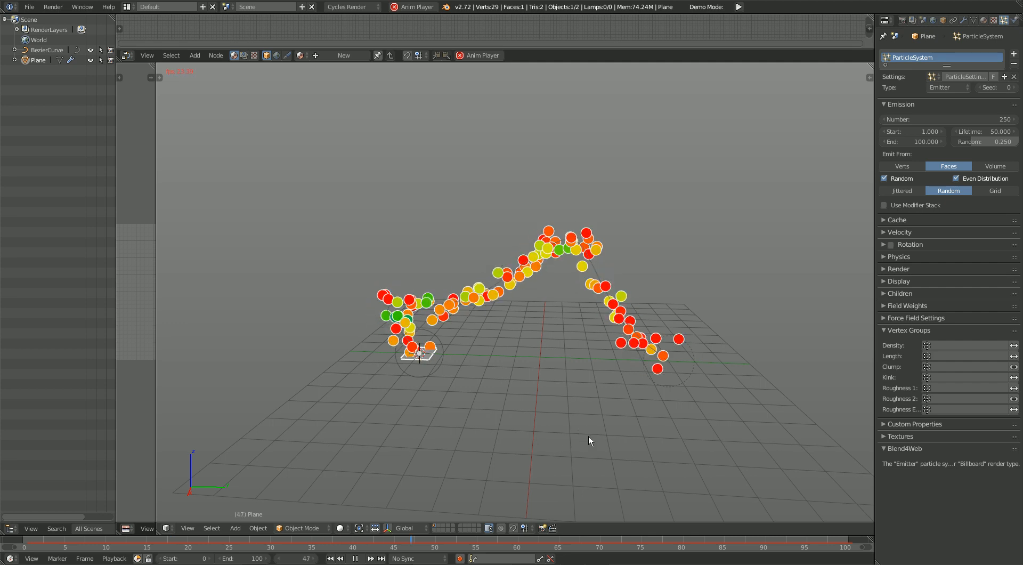
pyautogui.click(907, 330)
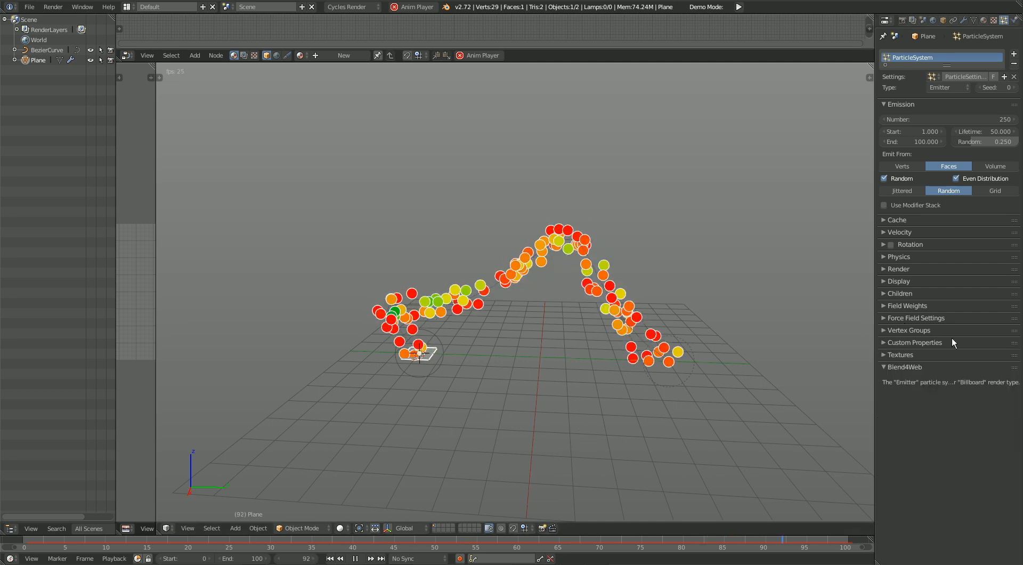
pyautogui.click(938, 346)
pyautogui.click(932, 341)
pyautogui.click(927, 356)
pyautogui.click(933, 356)
pyautogui.click(933, 356)
pyautogui.click(935, 356)
pyautogui.click(931, 369)
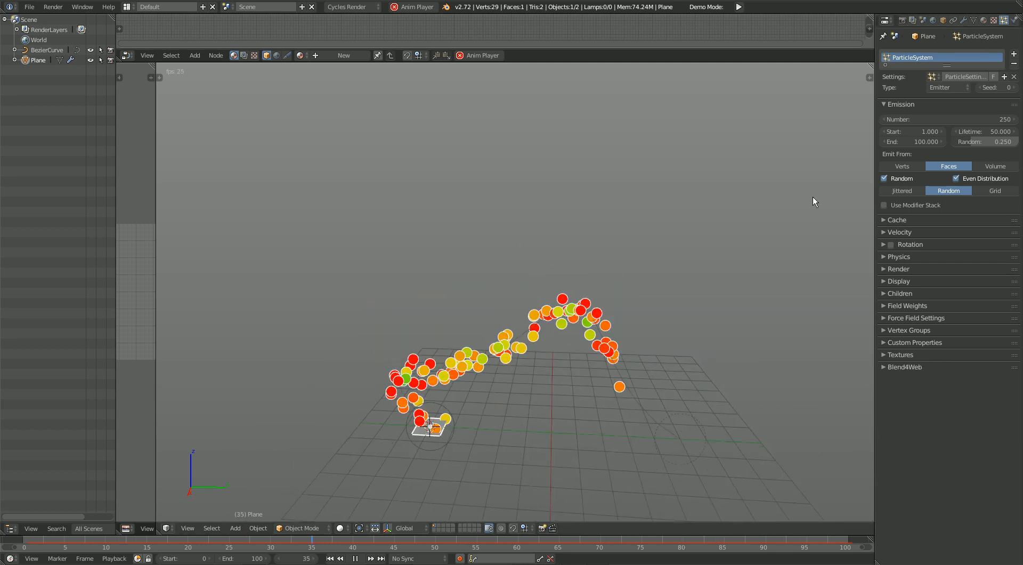
# Step: Turn off Additive and Weights for the Bezier curve's Curve Guide field and try a clumping amount of -1
pyautogui.rightClick(679, 443)
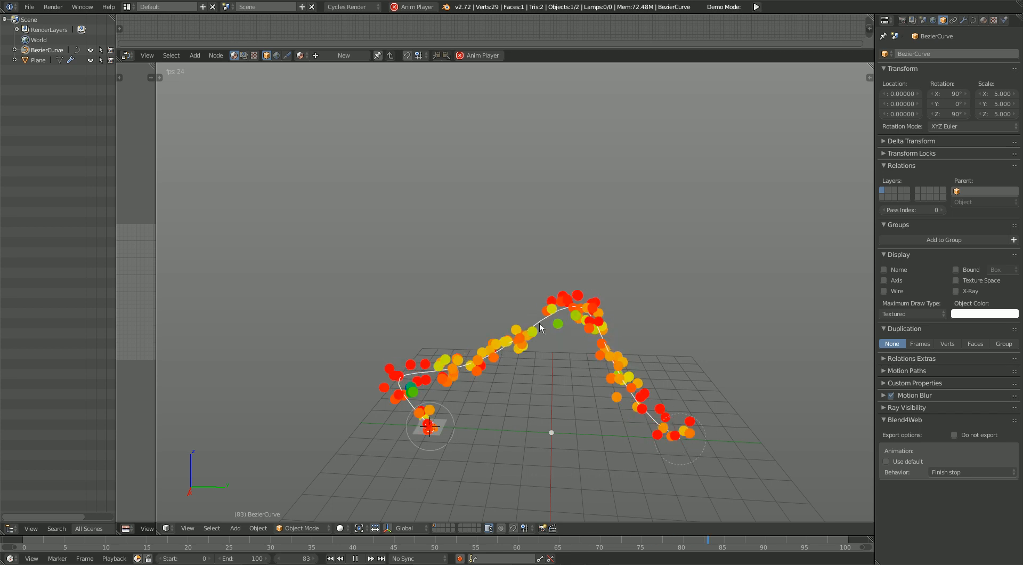
pyautogui.click(1002, 23)
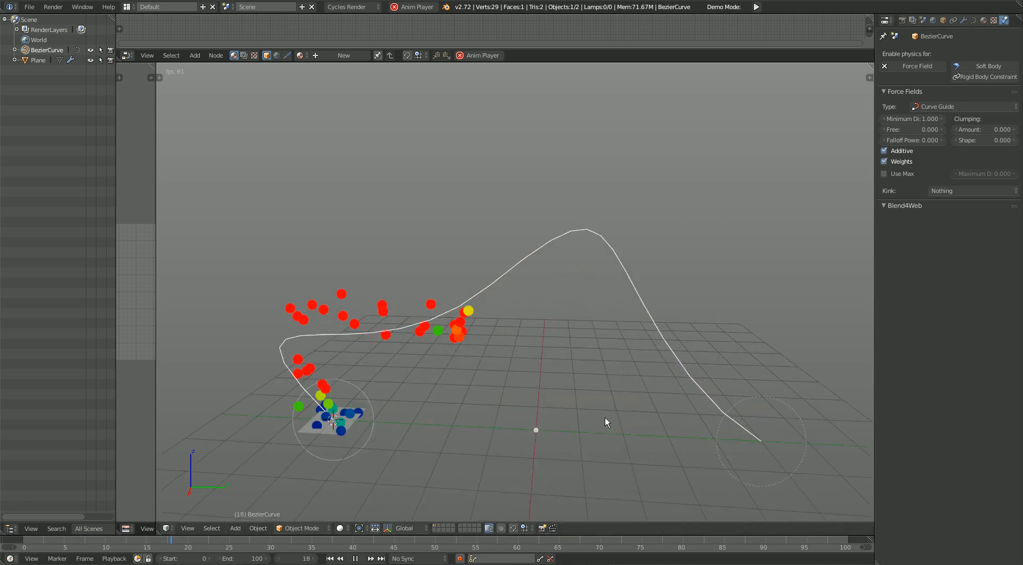
pyautogui.click(897, 161)
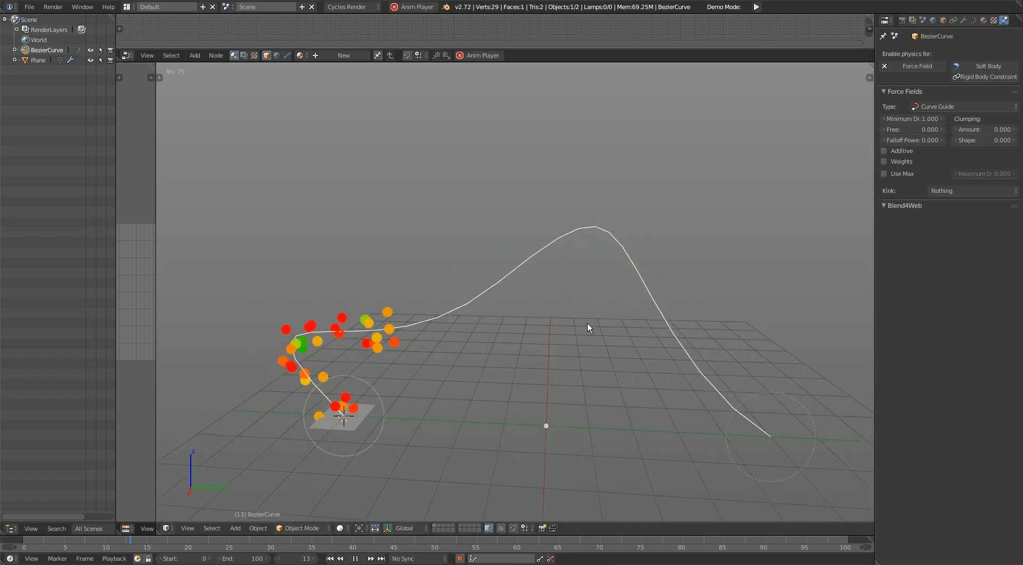
pyautogui.moveTo(994, 130); pyautogui.dragTo(957, 130)
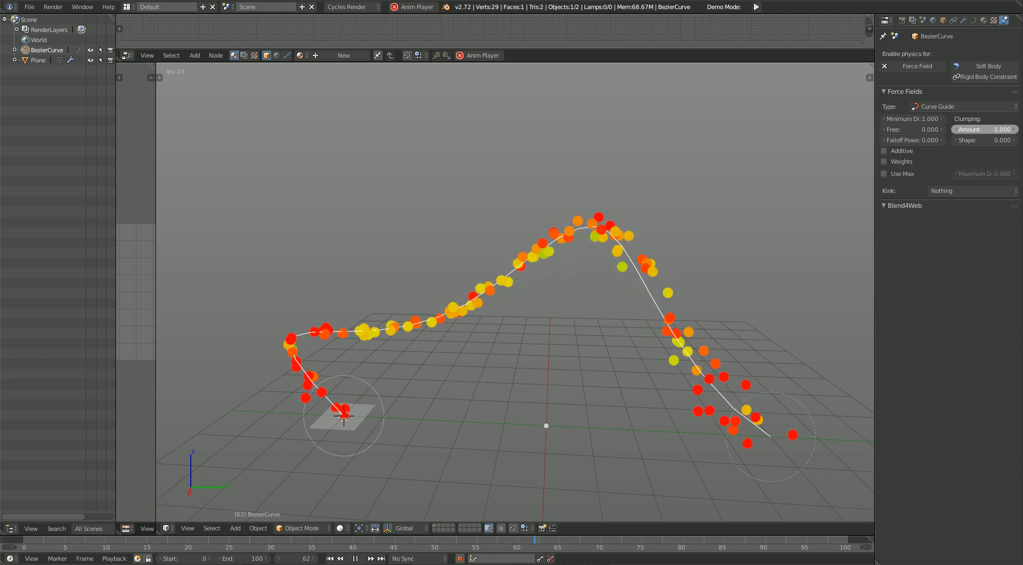
pyautogui.press('Escape')
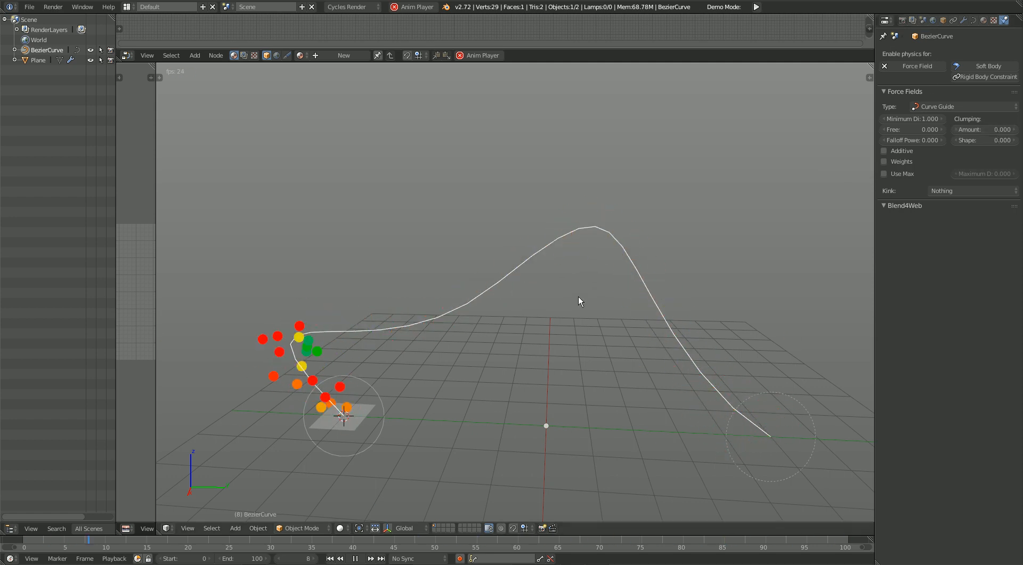
# Step: Set the number of particles emitted by the plane to 2000
pyautogui.rightClick(348, 419)
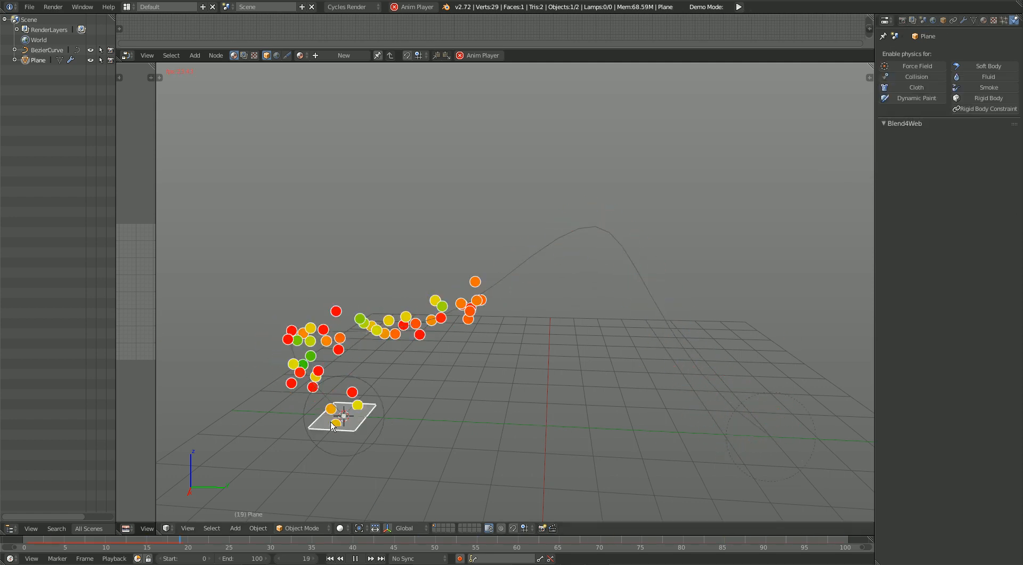
pyautogui.click(1004, 20)
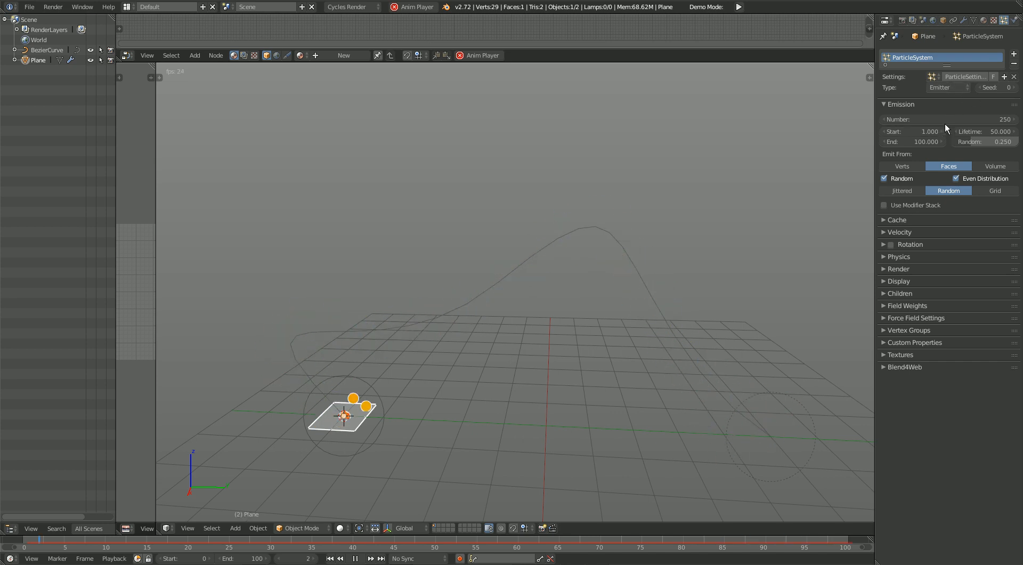
pyautogui.click(945, 120)
pyautogui.write('2000')
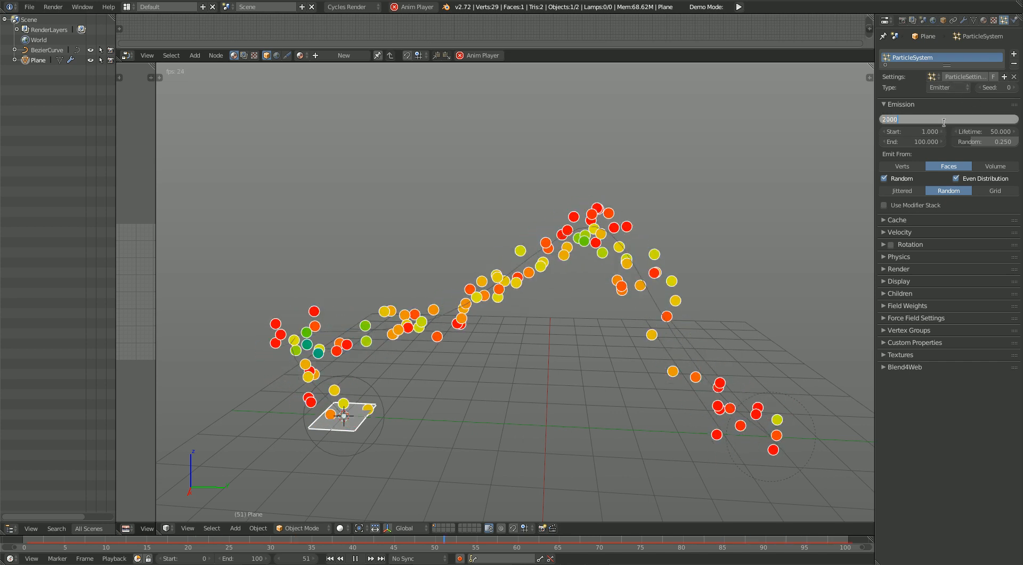
pyautogui.press('Return')
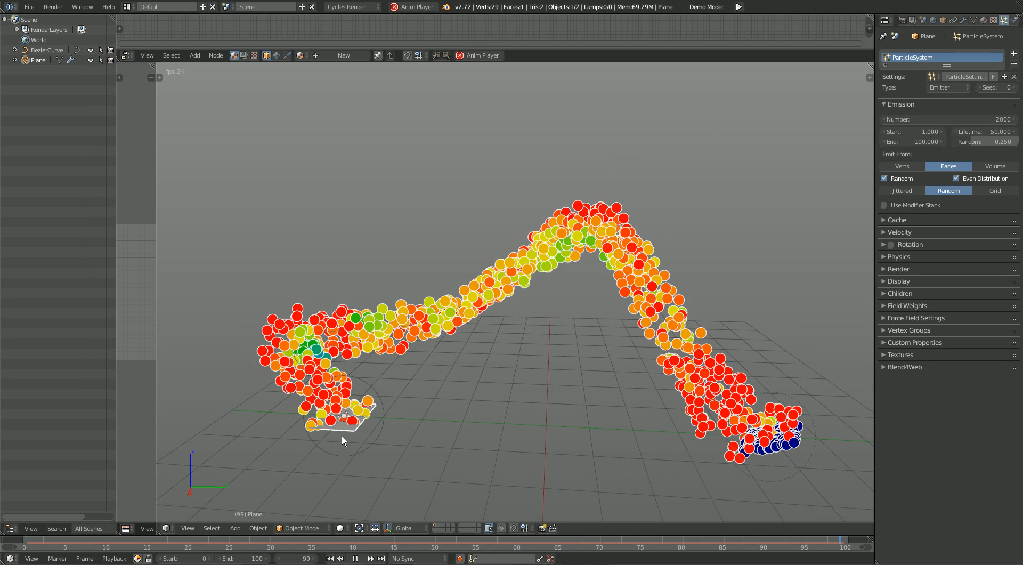
# Step: Try a clumping amount of 1 on the Bezier curve's Curve Guide field
pyautogui.rightClick(686, 373)
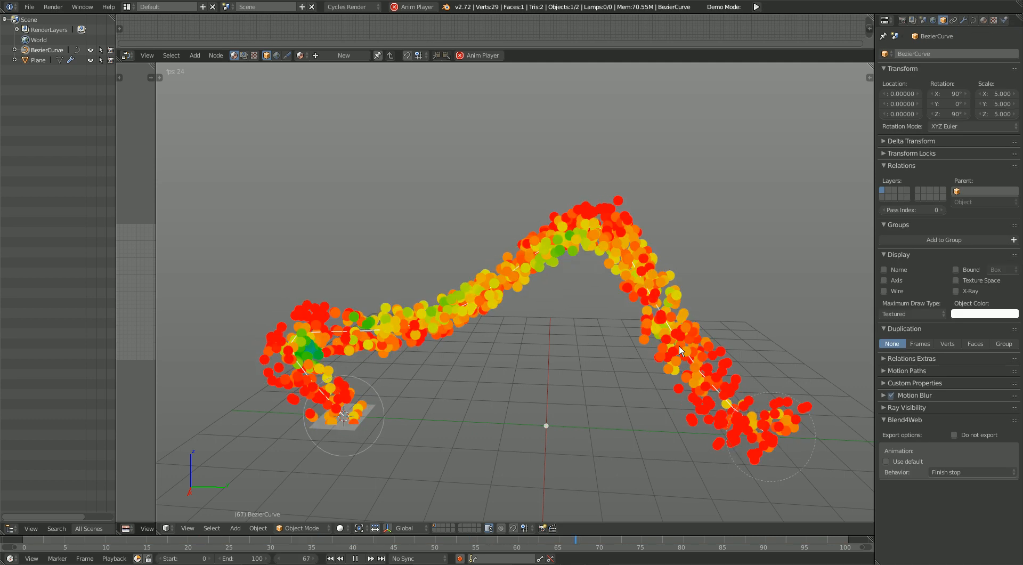
pyautogui.click(1004, 20)
pyautogui.click(993, 129)
pyautogui.write('1')
pyautogui.press('Return')
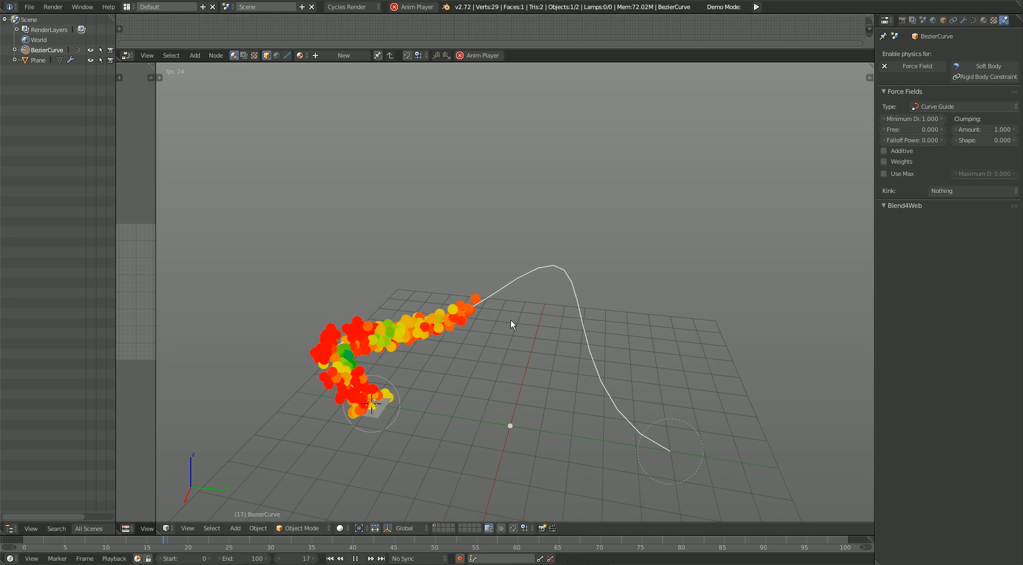
# Step: Try a clumping amount of -1 on the Curve Guide field and examine the particle stream from several angles
pyautogui.moveTo(564, 428); pyautogui.dragTo(577, 405, button='middle')
pyautogui.moveTo(1002, 129); pyautogui.dragTo(959, 130)
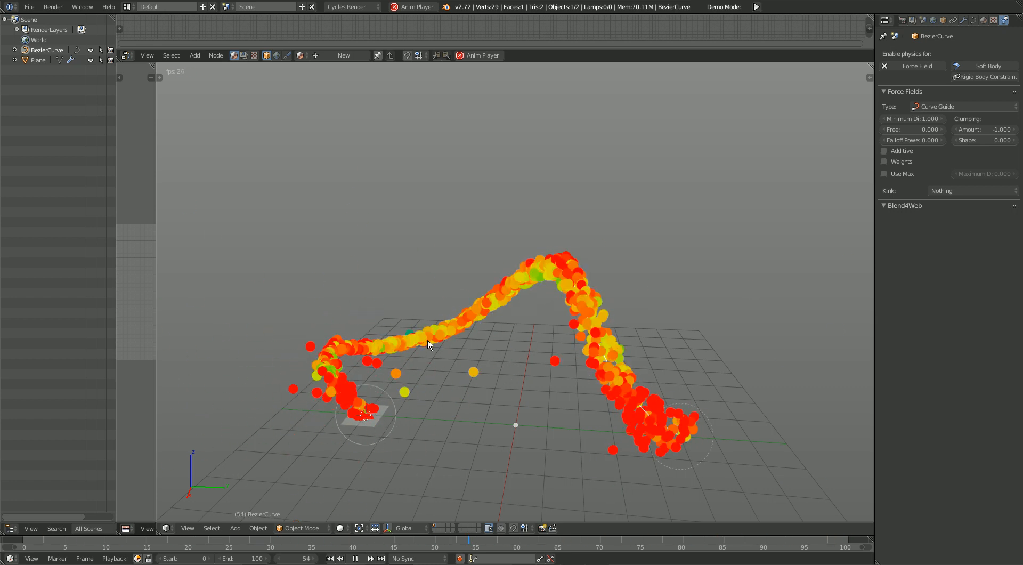
pyautogui.moveTo(594, 316); pyautogui.dragTo(620, 351, button='right')
pyautogui.rightClick(620, 350)
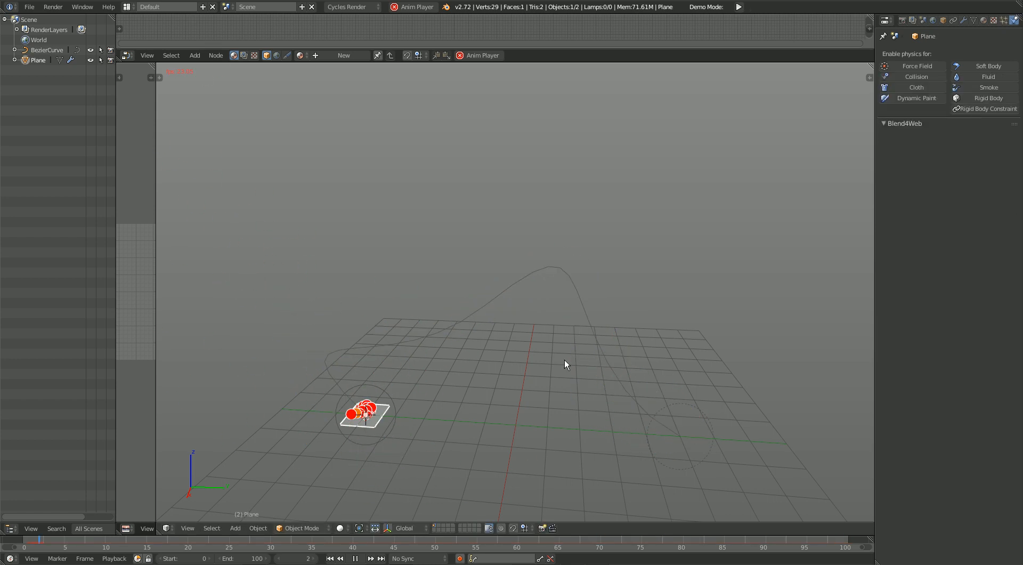
pyautogui.moveTo(704, 441); pyautogui.dragTo(632, 424, button='middle')
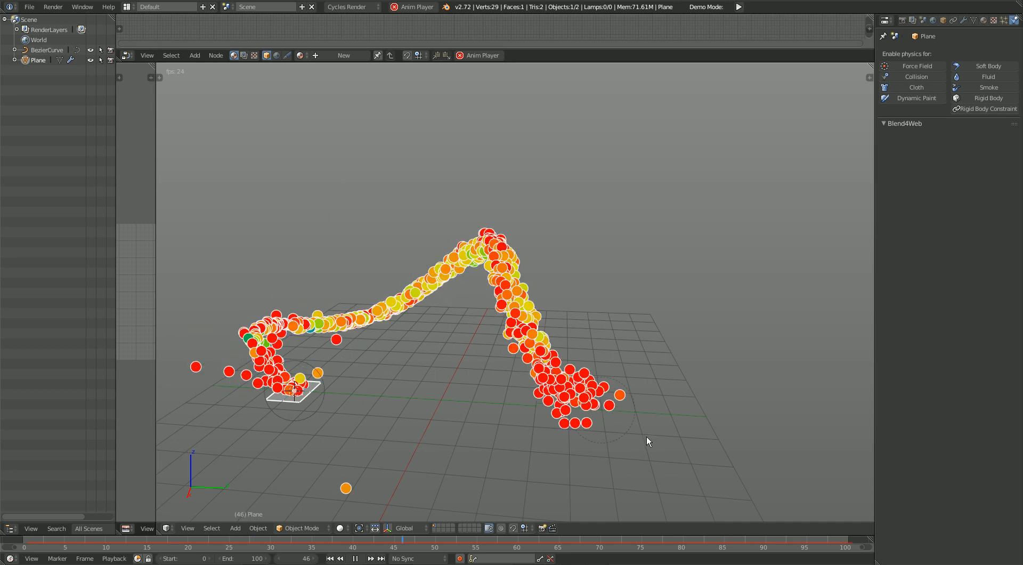
pyautogui.moveTo(341, 328); pyautogui.dragTo(416, 359, button='middle')
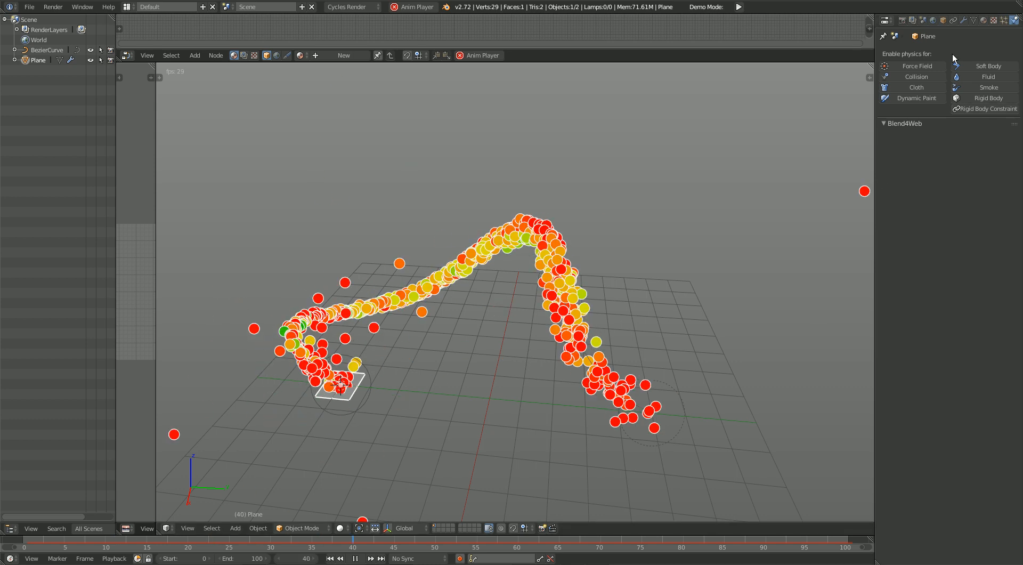
pyautogui.moveTo(412, 391); pyautogui.dragTo(423, 383, button='middle')
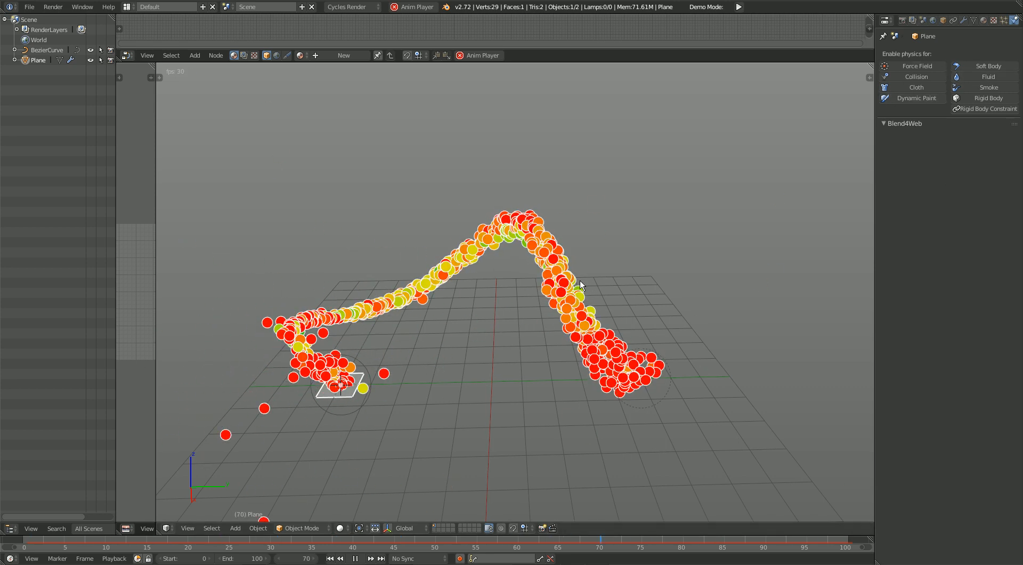
# Step: Select the Bezier curve and try a clumping amount of 0.5 on its Curve Guide field
pyautogui.rightClick(568, 305)
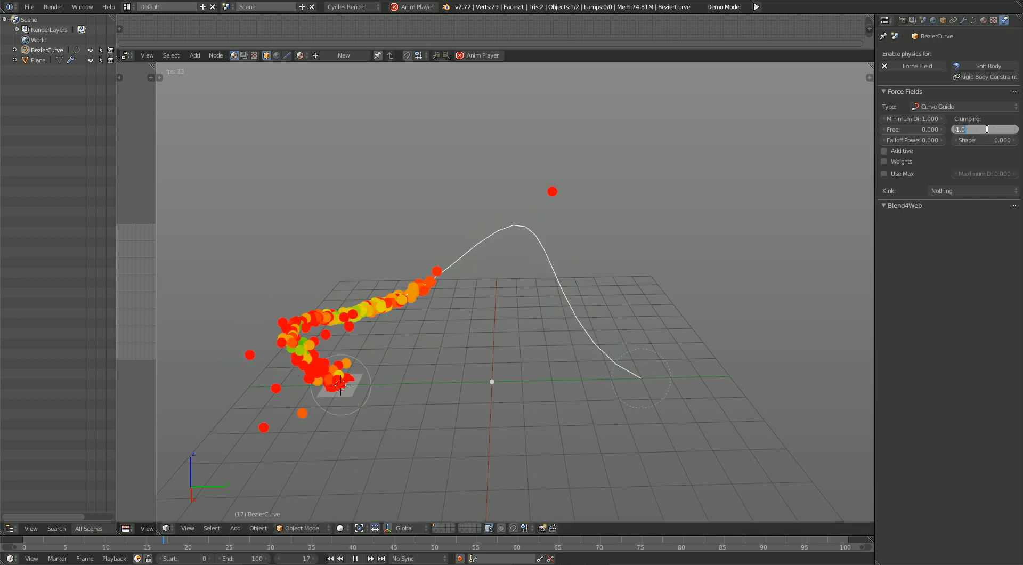
pyautogui.write('0.5')
pyautogui.press('Return')
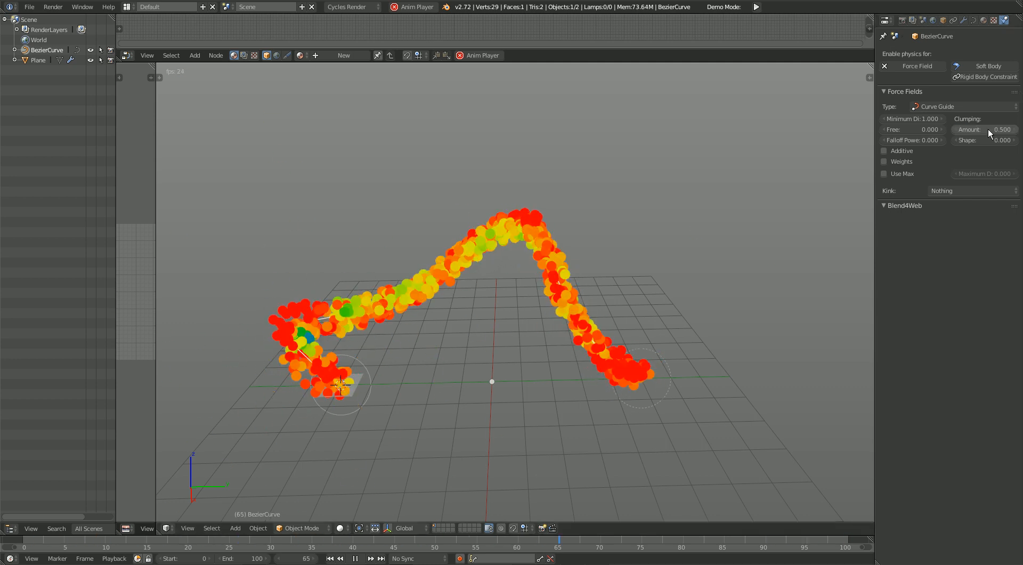
pyautogui.moveTo(470, 393); pyautogui.dragTo(455, 393, button='middle')
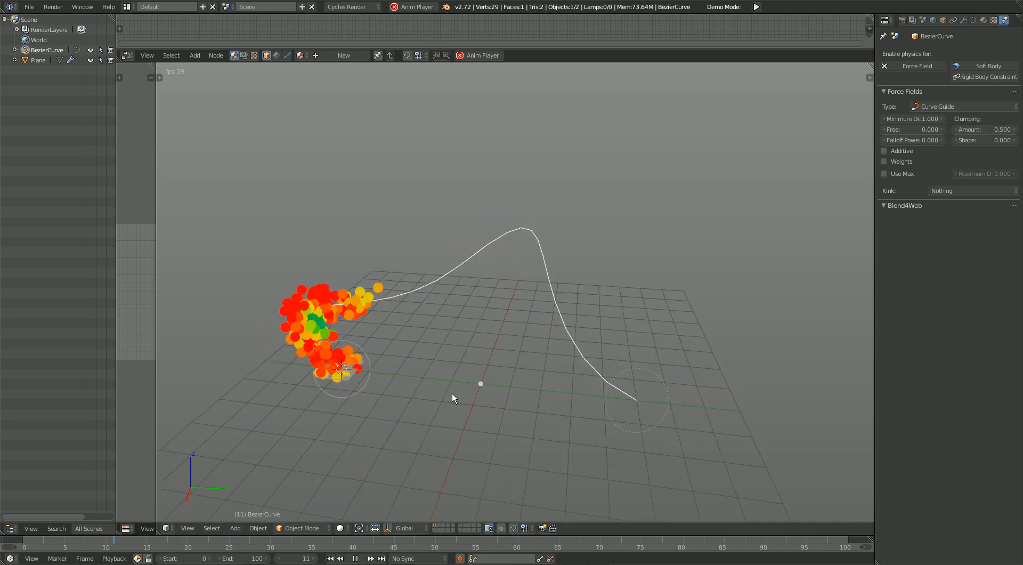
# Step: Try Free values of 0.99 and 0.5 on the Curve Guide field, and return Free to 0
pyautogui.moveTo(545, 296); pyautogui.dragTo(575, 289, button='middle')
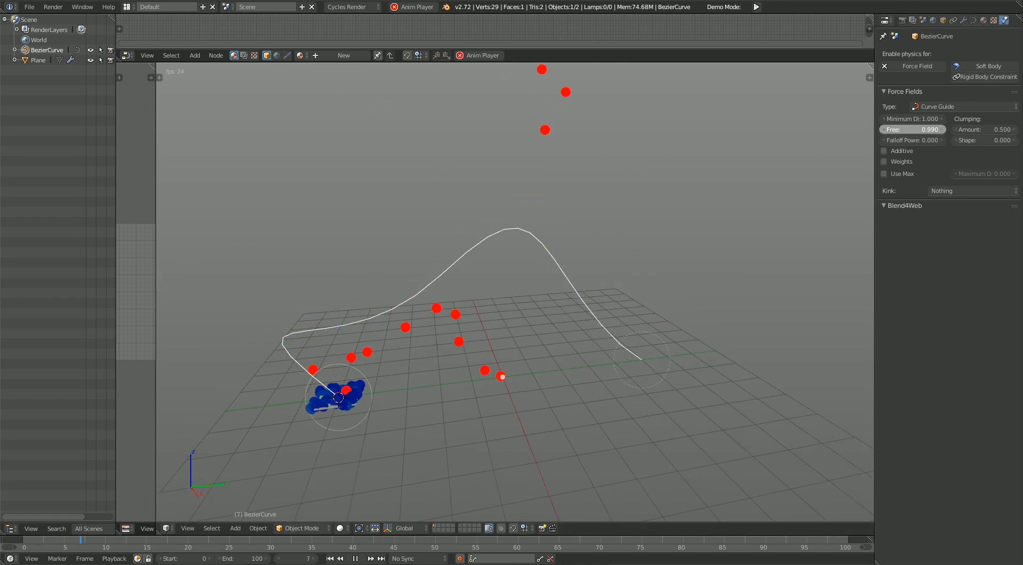
pyautogui.moveTo(912, 129)
pyautogui.mouseDown()
pyautogui.moveTo(1012, 129)
pyautogui.moveTo(906, 130)
pyautogui.moveTo(997, 119)
pyautogui.moveTo(922, 119)
pyautogui.moveTo(933, 129)
pyautogui.moveTo(923, 129)
pyautogui.moveTo(956, 130)
pyautogui.moveTo(913, 120)
pyautogui.mouseUp()
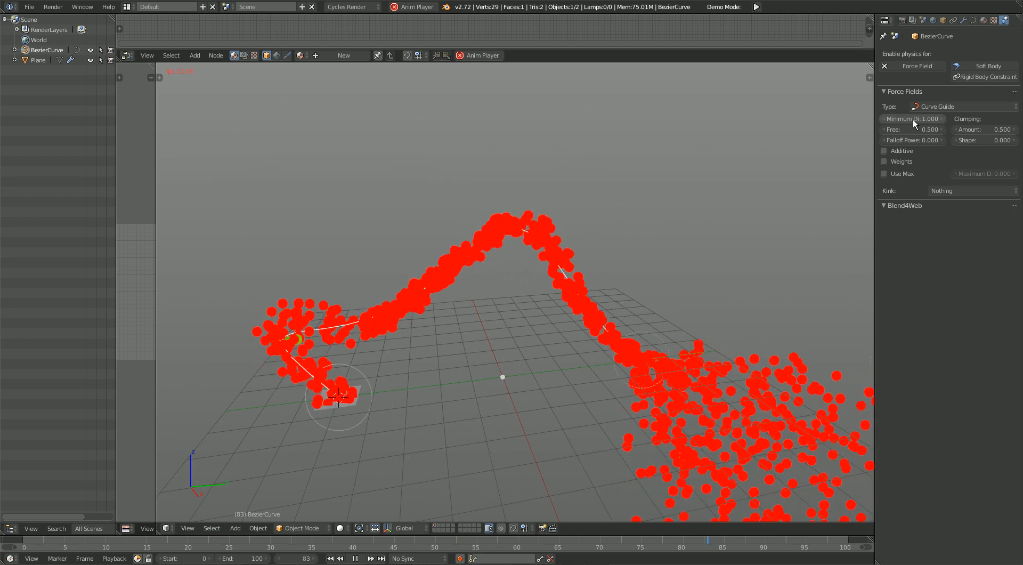
pyautogui.moveTo(930, 129); pyautogui.dragTo(901, 130)
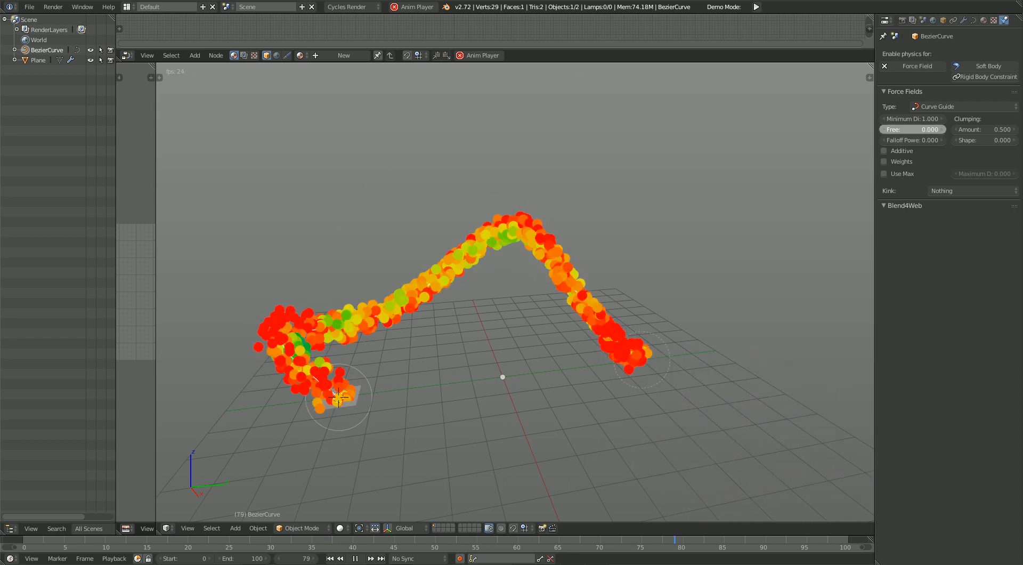
# Step: Set the Curve Guide field's clumping amount to 0.75 and its clumping shape to 0.999
pyautogui.click(990, 125)
pyautogui.write('0.5')
pyautogui.press('BackSpace')
pyautogui.write('75')
pyautogui.press('Return')
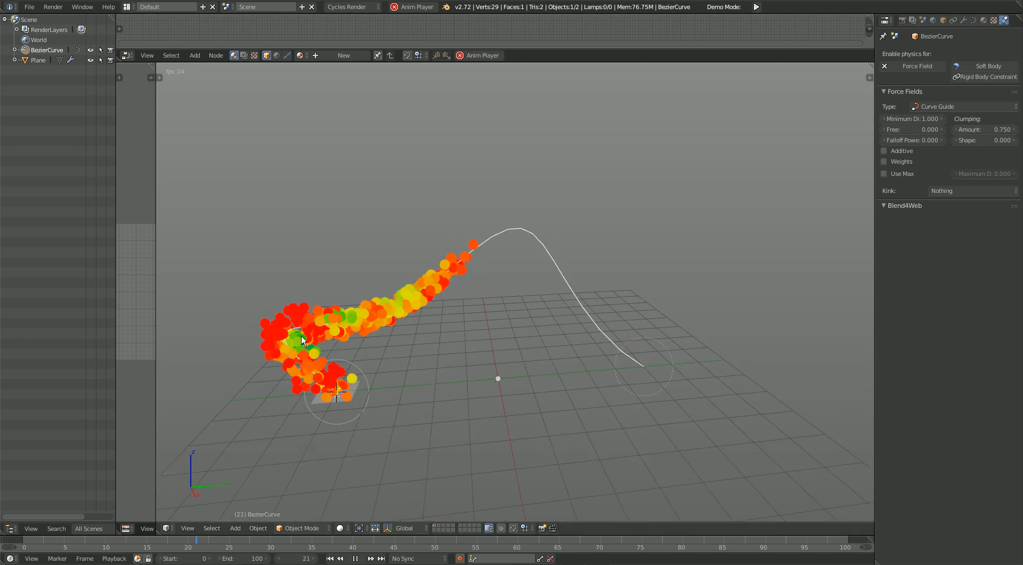
pyautogui.moveTo(920, 140); pyautogui.dragTo(1016, 140)
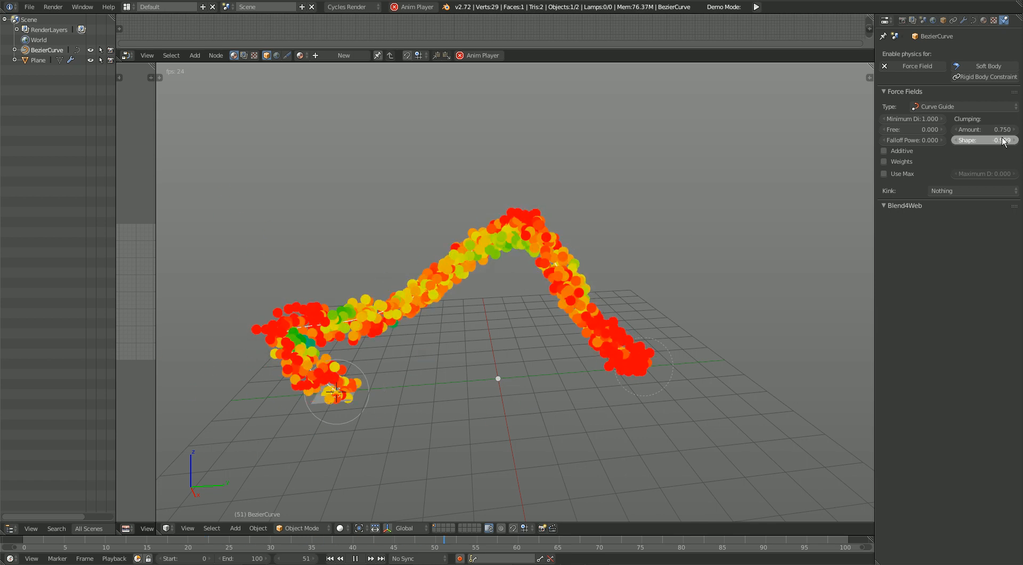
# Step: Try the Curve Guide field with Additive and Weights turned on and examine the particle stream
pyautogui.click(907, 151)
pyautogui.click(907, 162)
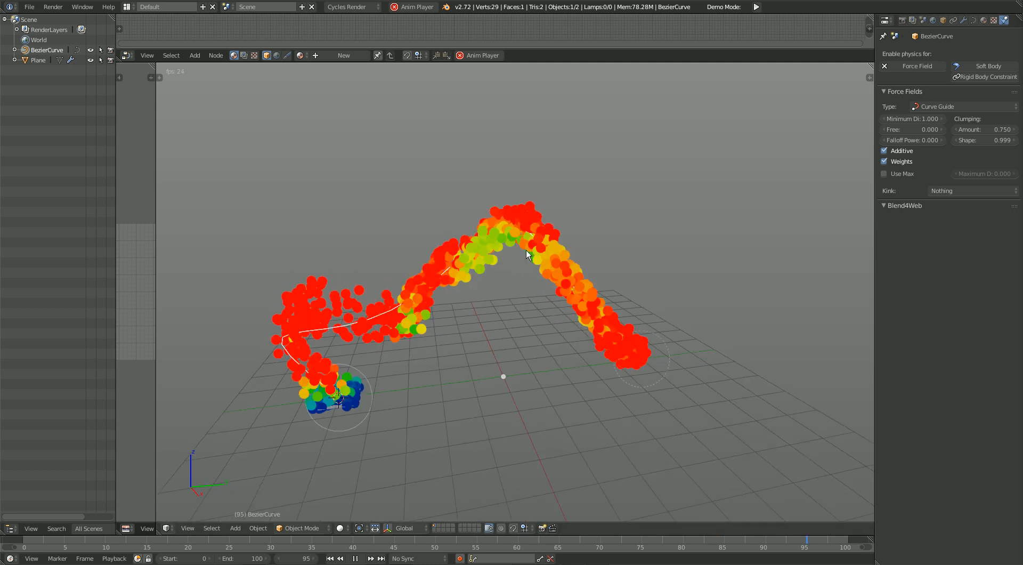
pyautogui.moveTo(521, 295); pyautogui.dragTo(499, 299, button='middle')
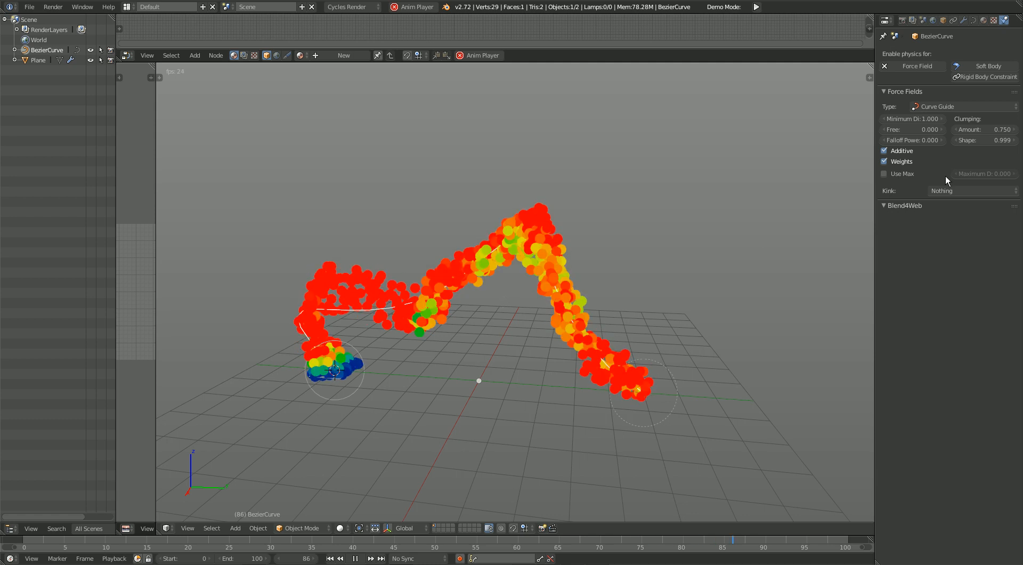
pyautogui.click(898, 160)
pyautogui.click(900, 161)
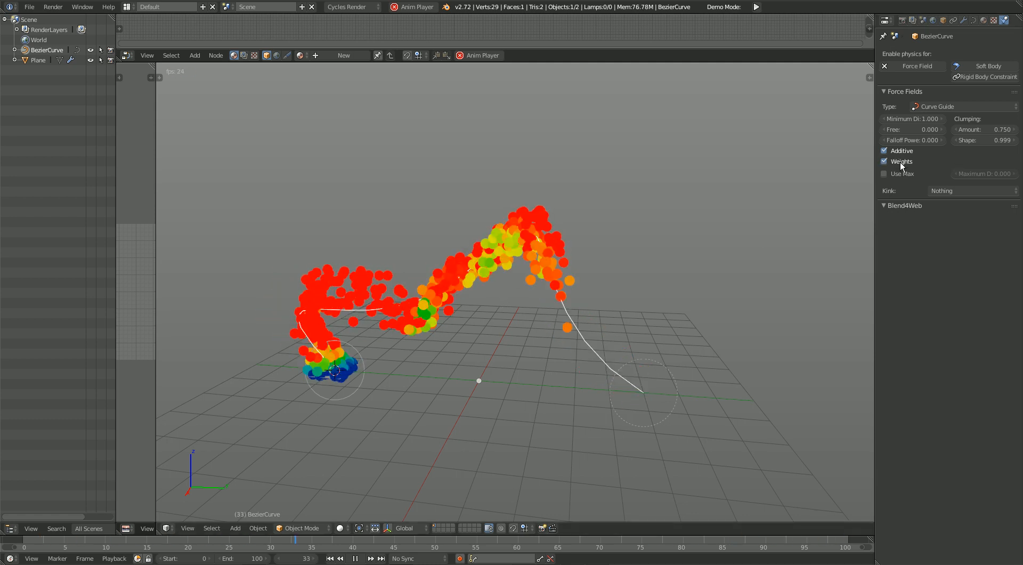
# Step: Turn off Additive and Weights, and try the maximum distance option on the Curve Guide field before disabling it again
pyautogui.click(903, 151)
pyautogui.click(898, 174)
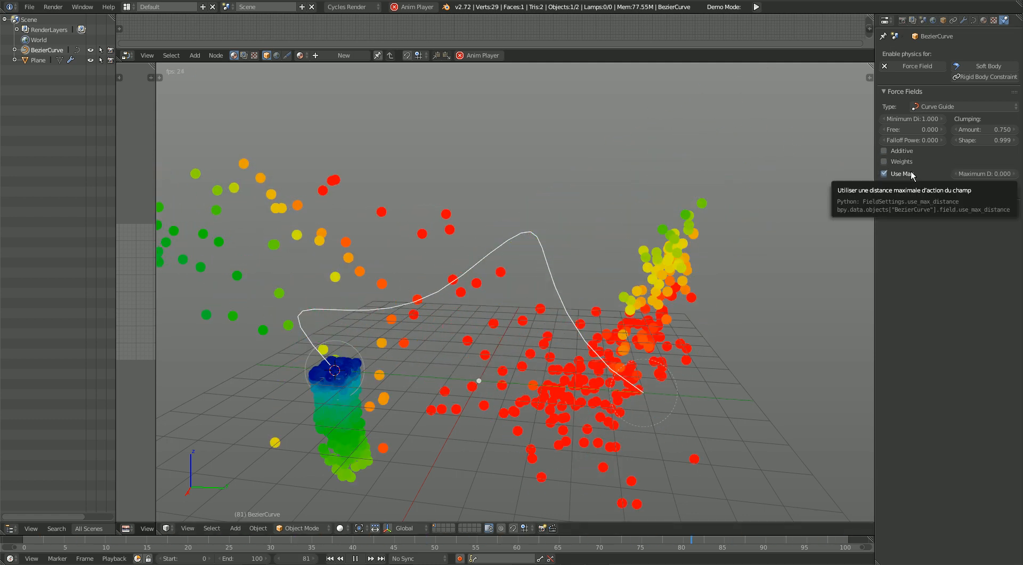
pyautogui.click(889, 174)
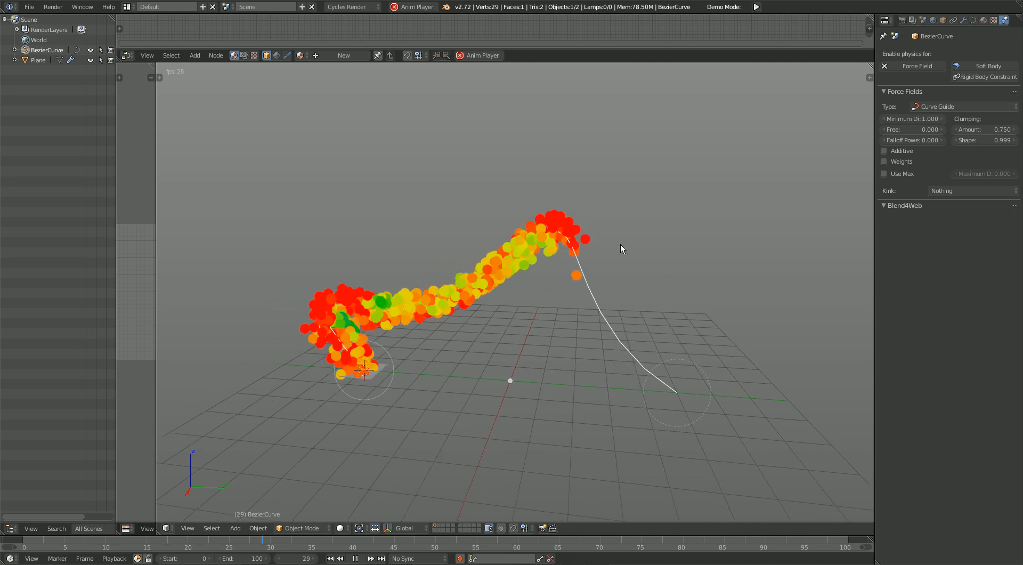
pyautogui.moveTo(618, 303); pyautogui.dragTo(605, 320, button='middle')
pyautogui.keyDown('shift'); pyautogui.scroll(-5, 576, 303); pyautogui.keyUp('shift')
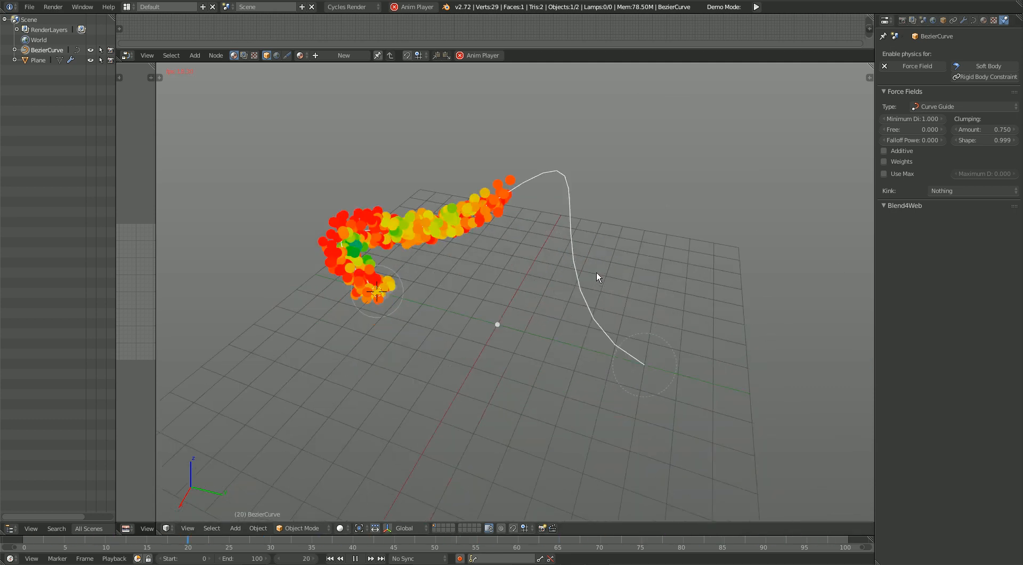
# Step: Add an ico sphere at the 3D cursor with 5 subdivisions and scale it up to about 1.34
pyautogui.hotkey('shift', 'a')
pyautogui.moveTo(666, 265)
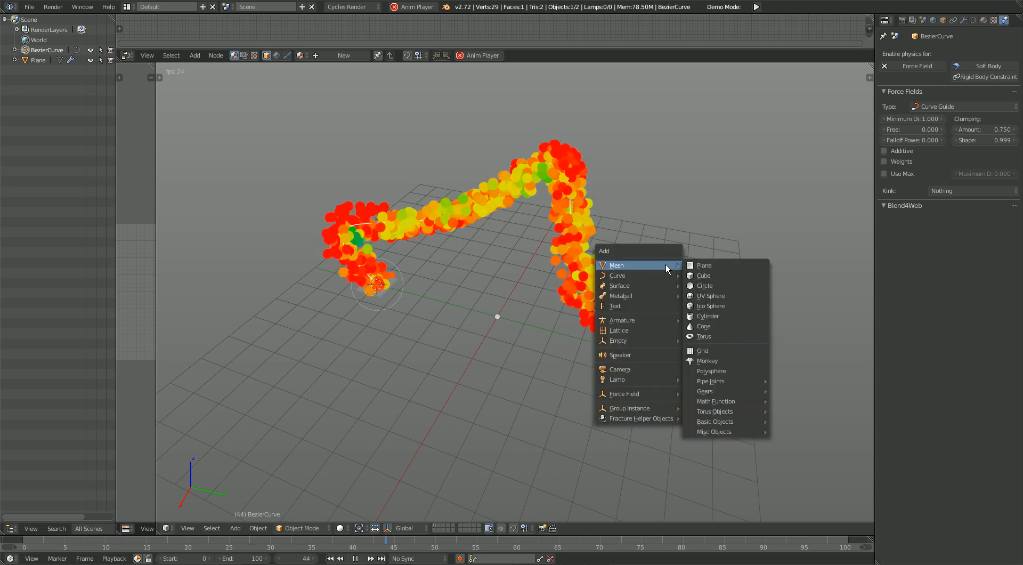
pyautogui.click(709, 305)
pyautogui.keyDown('shift'); pyautogui.scroll(4, 469, 331); pyautogui.keyUp('shift')
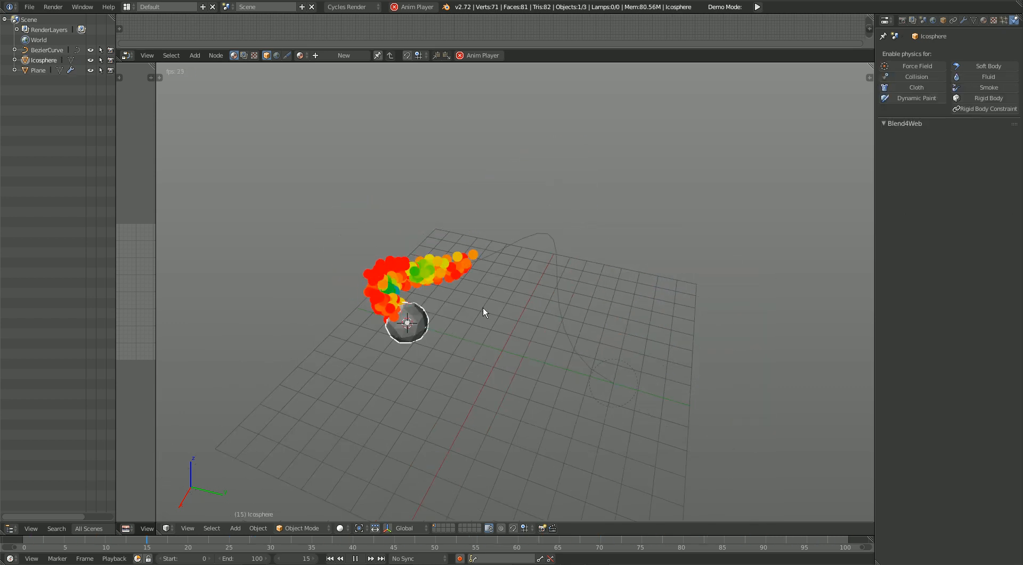
pyautogui.press('F6')
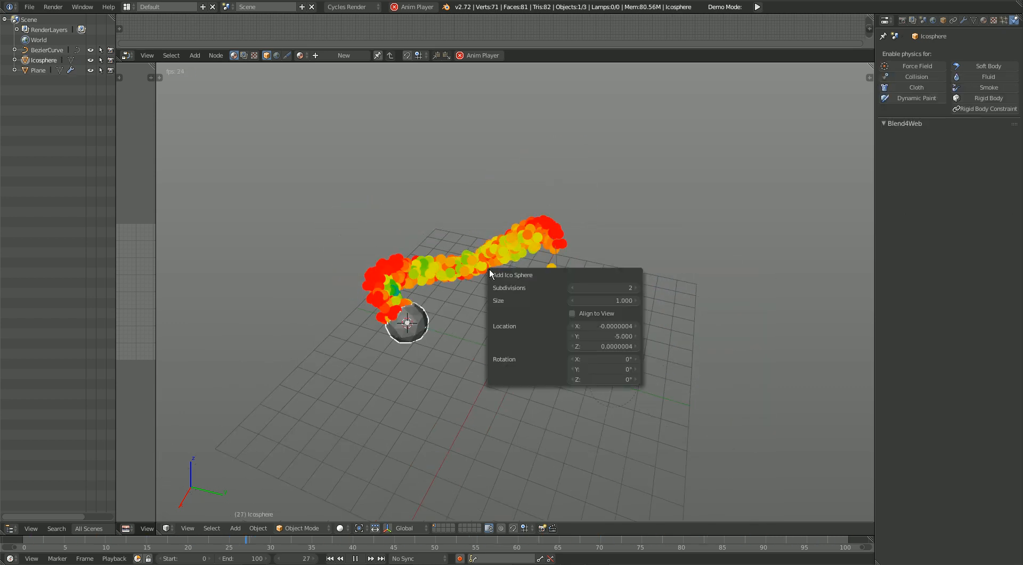
pyautogui.click(606, 288)
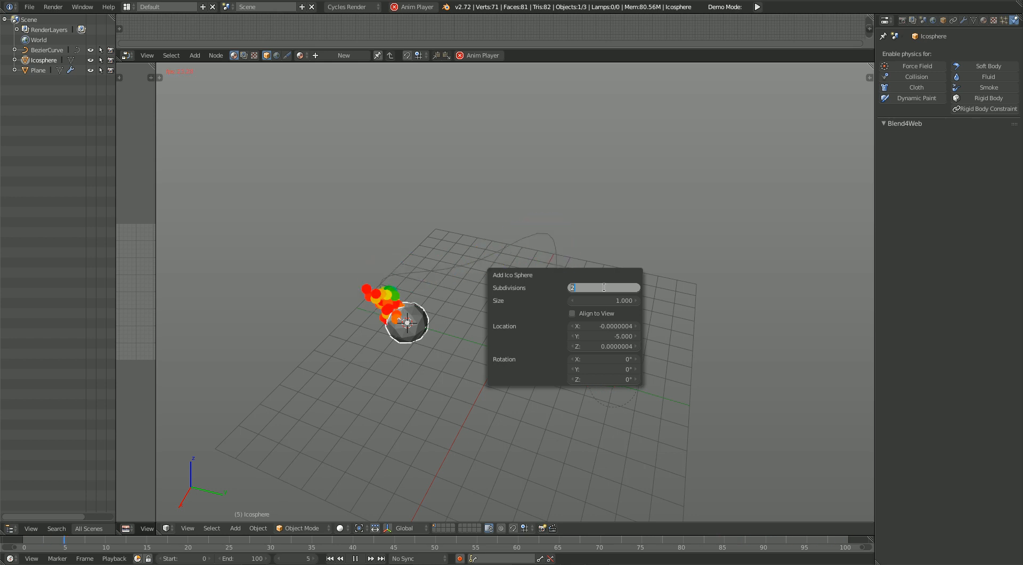
pyautogui.write('5')
pyautogui.press('Return')
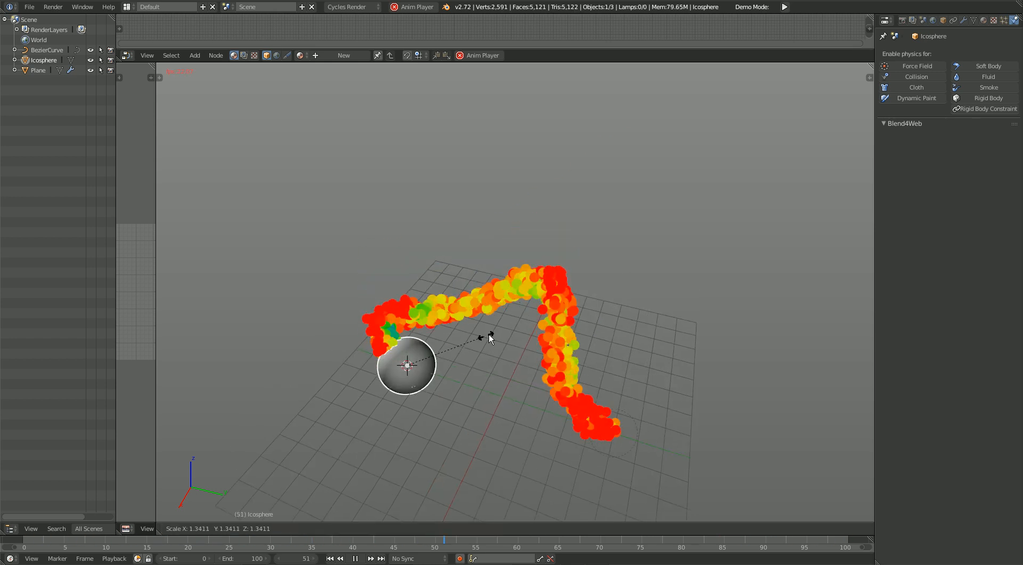
pyautogui.moveTo(507, 329); pyautogui.dragTo(543, 349, button='middle')
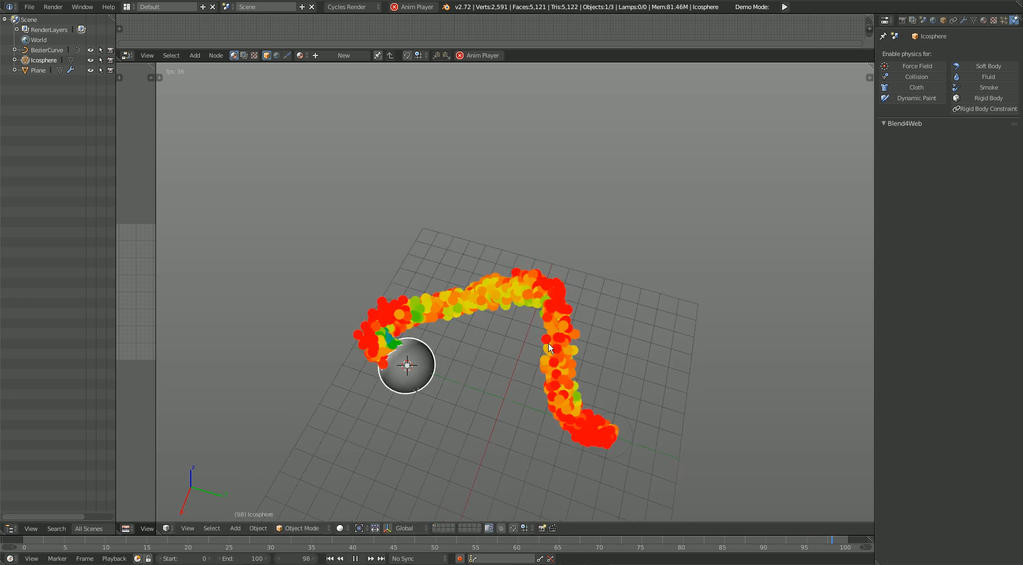
# Step: Stop playback, return to the first frame, and snap the 3D cursor to the selected middle control point of the Bezier curve
pyautogui.hotkey('alt', 'a')
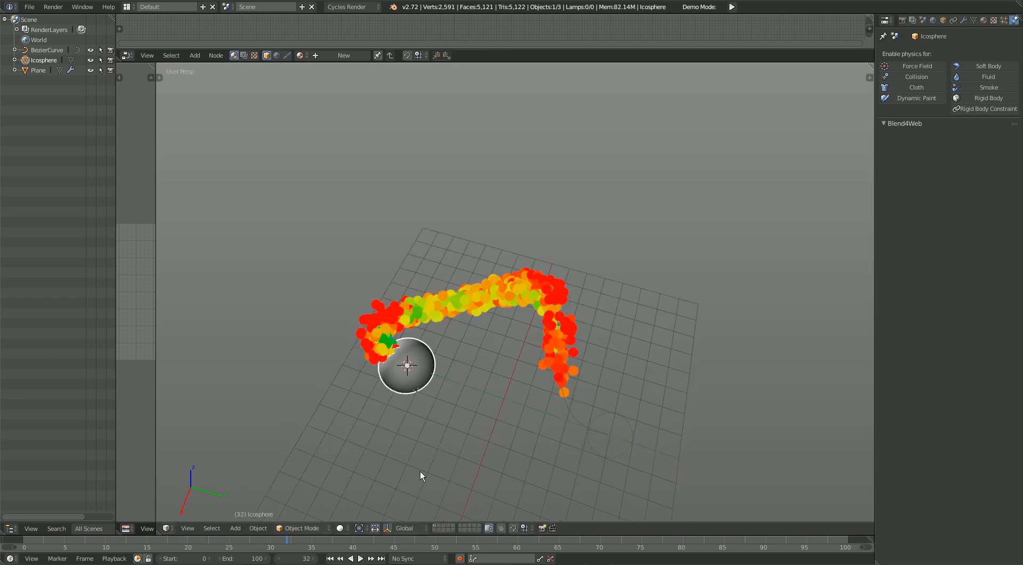
pyautogui.click(44, 544)
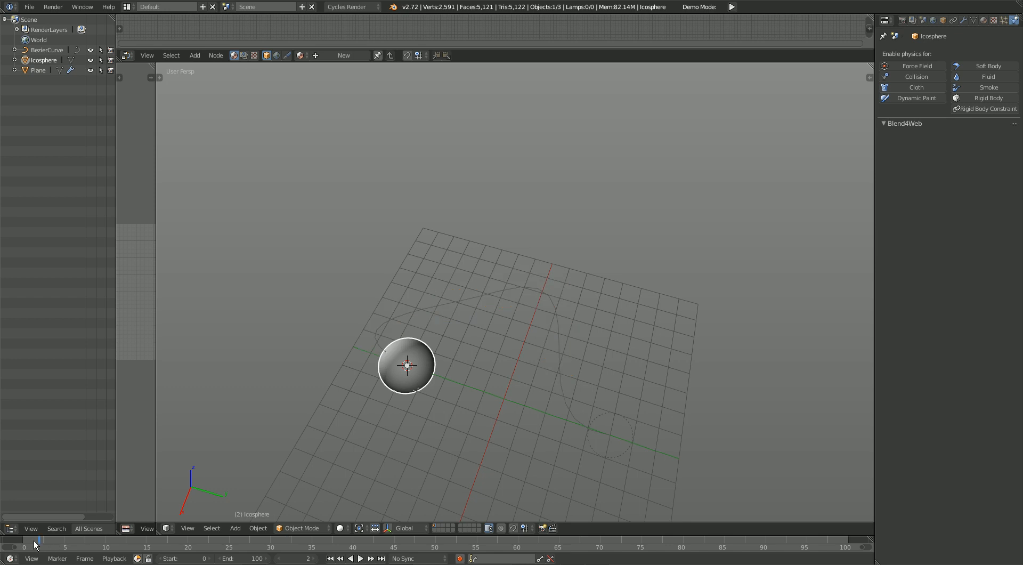
pyautogui.rightClick(544, 315)
pyautogui.press('Tab')
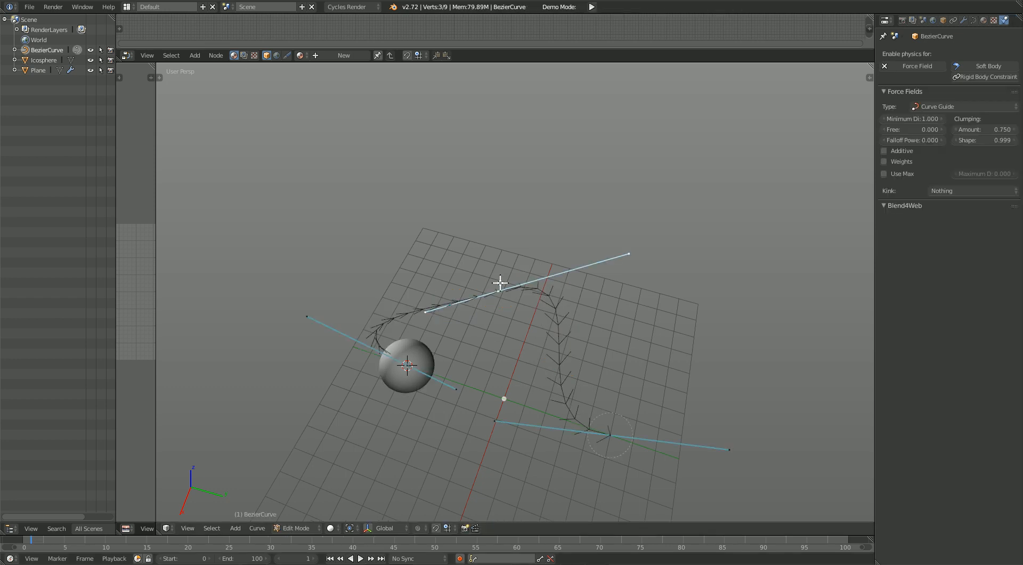
pyautogui.moveTo(500, 291)
pyautogui.mouseDown(button='middle')
pyautogui.moveTo(487, 336)
pyautogui.moveTo(500, 287)
pyautogui.mouseUp(button='middle')
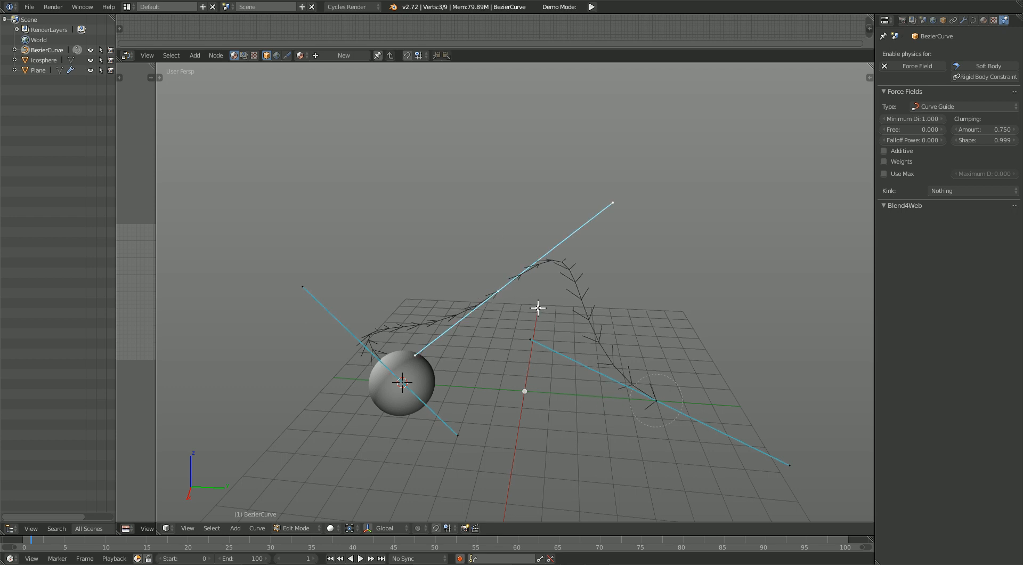
pyautogui.hotkey('shift', 's')
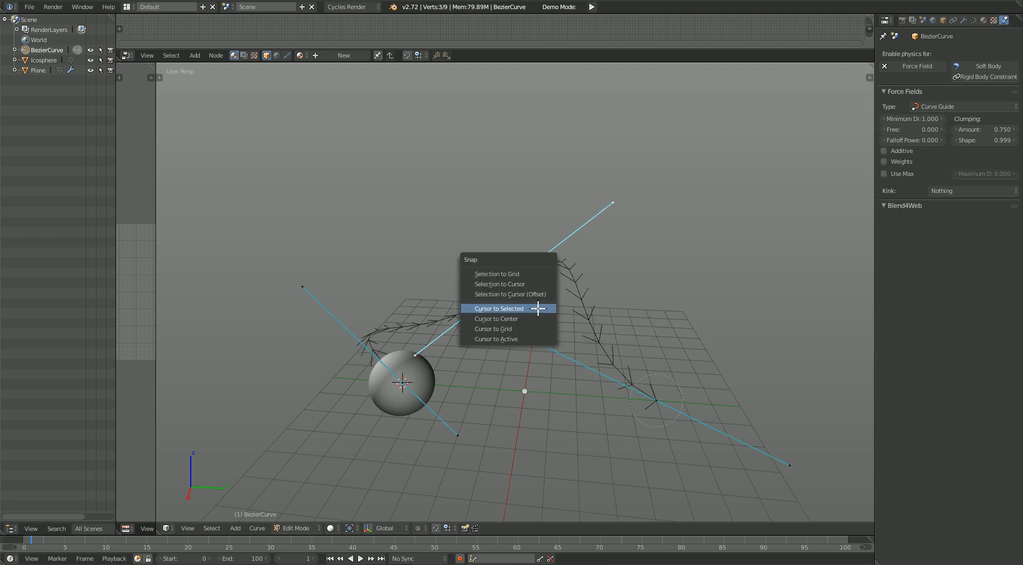
pyautogui.click(538, 308)
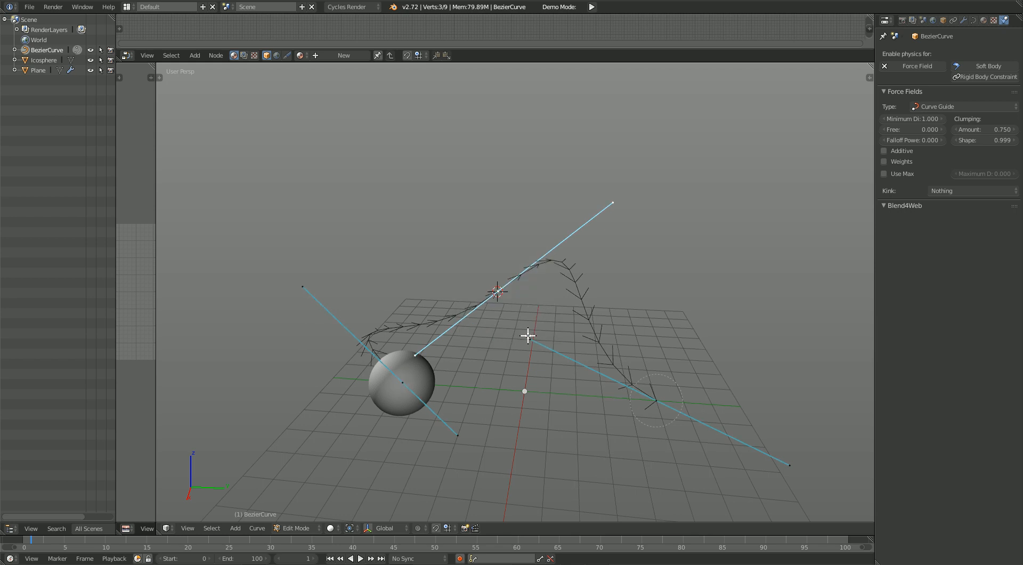
# Step: Snap the ico sphere to the 3D cursor on the curve and play the animation to view the particles passing it
pyautogui.rightClick(426, 398)
pyautogui.hotkey('shift', 's')
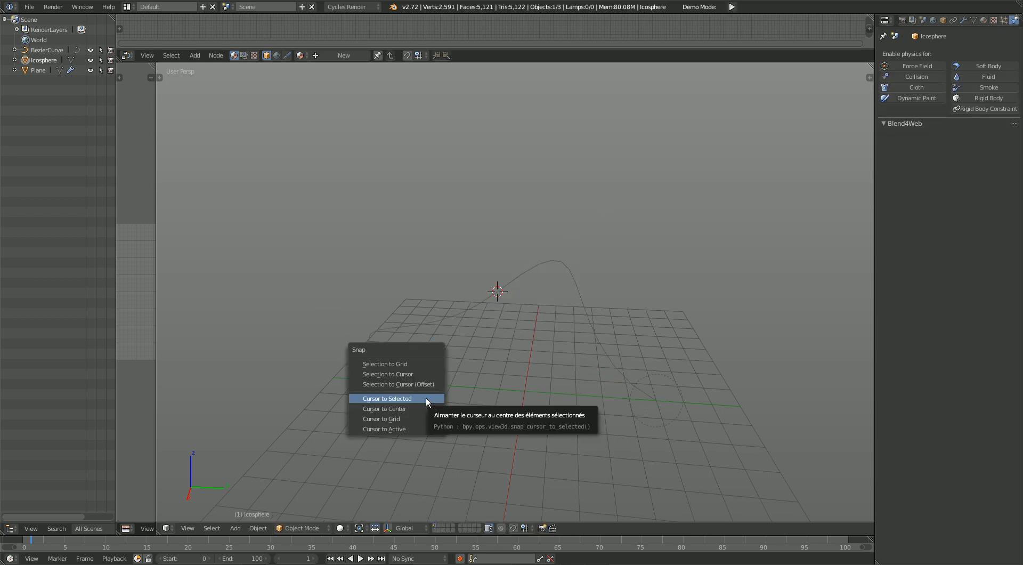
pyautogui.click(421, 374)
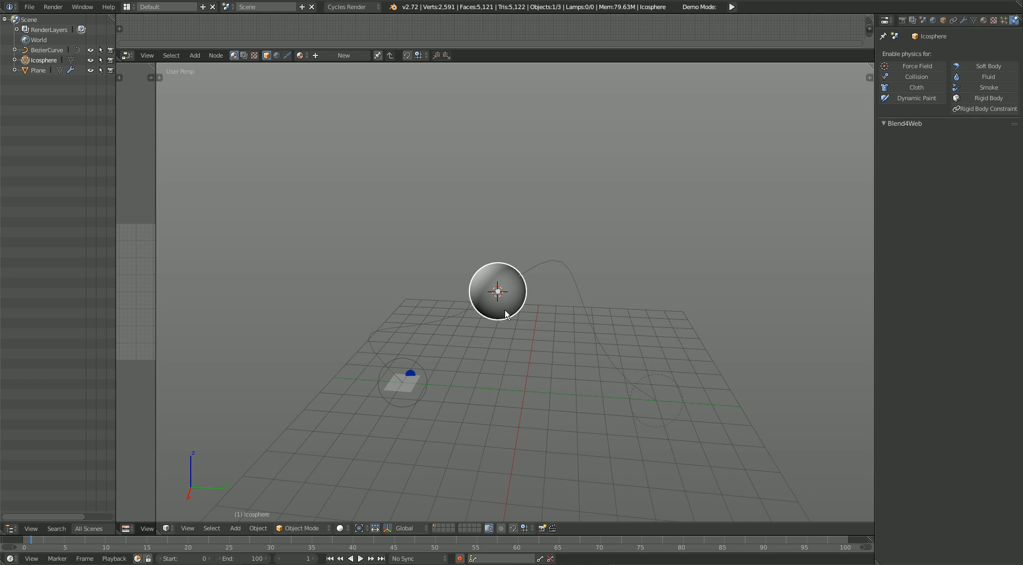
pyautogui.moveTo(505, 311); pyautogui.dragTo(519, 313, button='middle')
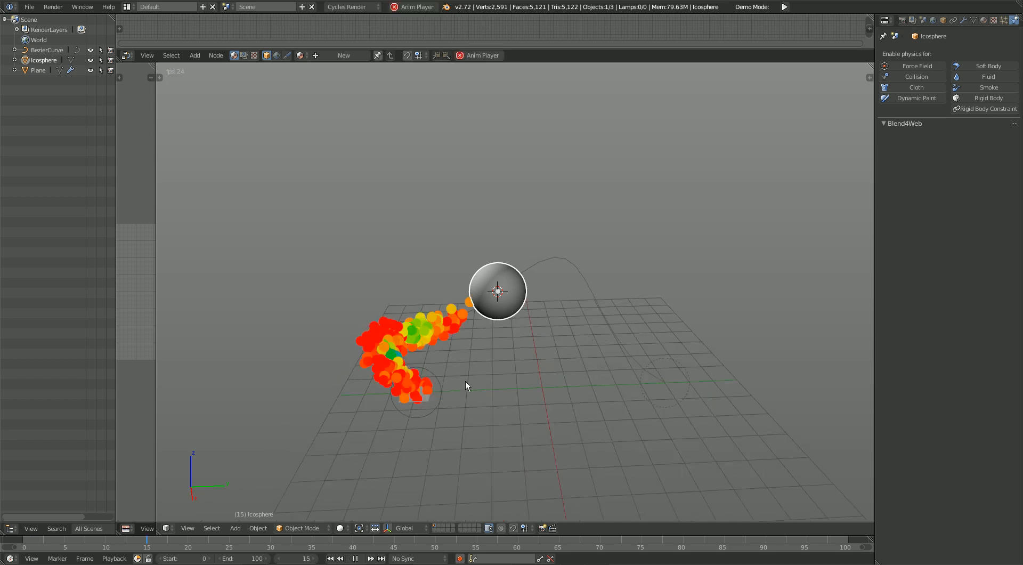
pyautogui.moveTo(416, 314); pyautogui.dragTo(453, 296, button='middle')
pyautogui.scroll(1, 508, 309)
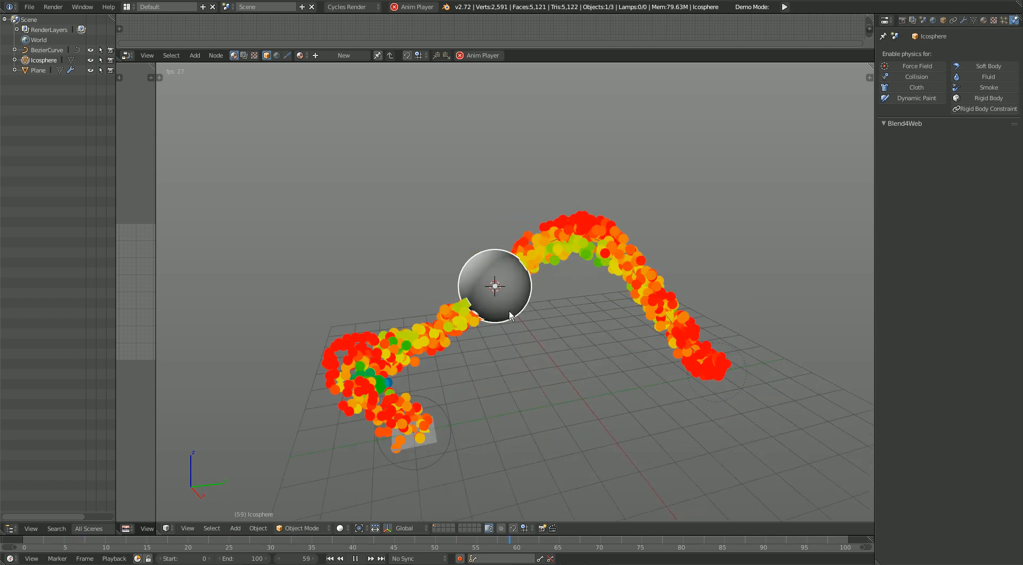
# Step: Enable Collision physics on the ico sphere and set its particle stickiness to 10
pyautogui.click(923, 76)
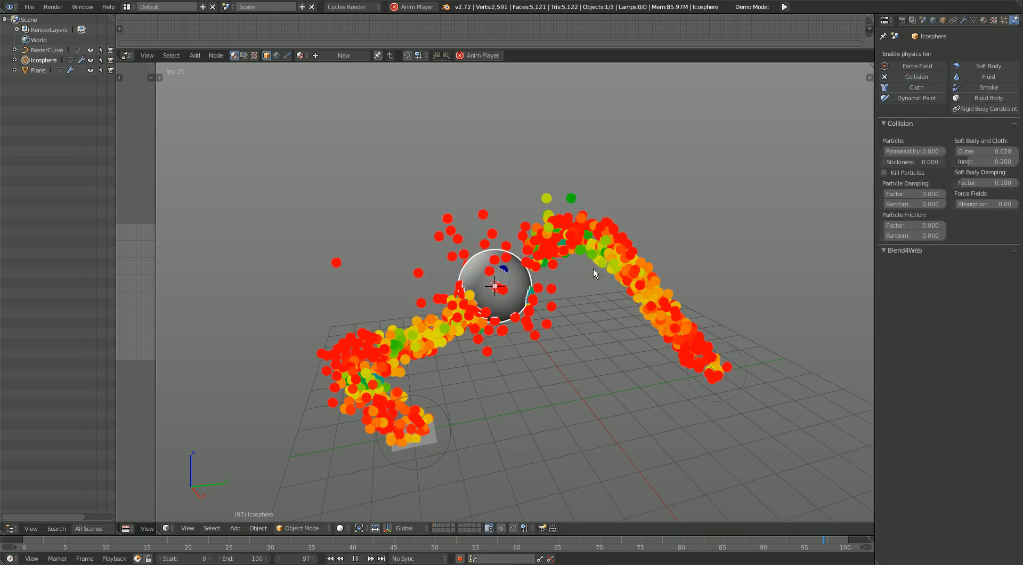
pyautogui.moveTo(576, 328); pyautogui.dragTo(560, 328, button='middle')
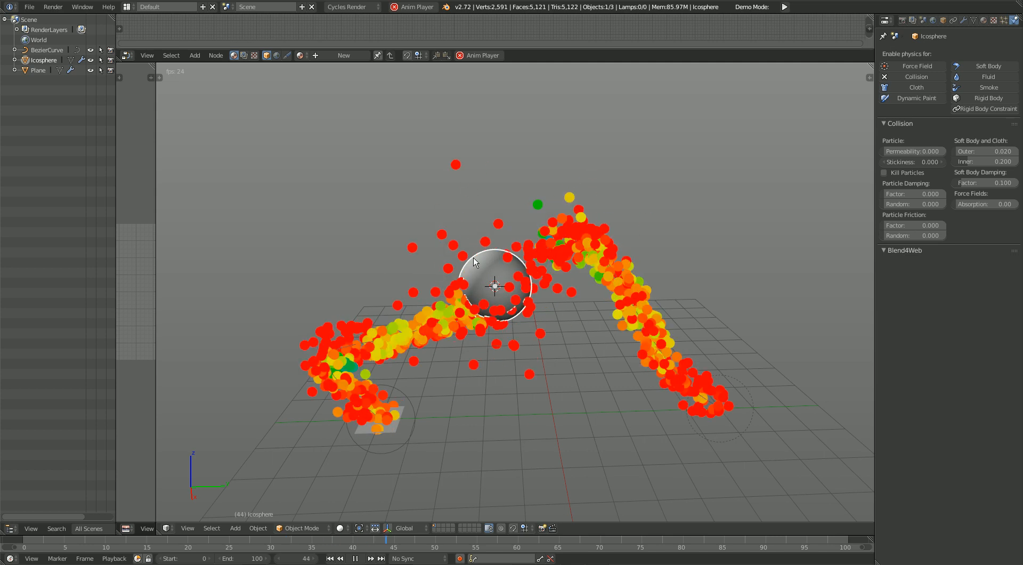
pyautogui.moveTo(900, 151)
pyautogui.mouseDown()
pyautogui.moveTo(933, 151)
pyautogui.moveTo(887, 151)
pyautogui.moveTo(938, 161)
pyautogui.moveTo(946, 151)
pyautogui.moveTo(884, 151)
pyautogui.mouseUp()
pyautogui.moveTo(959, 151); pyautogui.dragTo(1017, 162)
pyautogui.rightClick(994, 152)
pyautogui.rightClick(1017, 161)
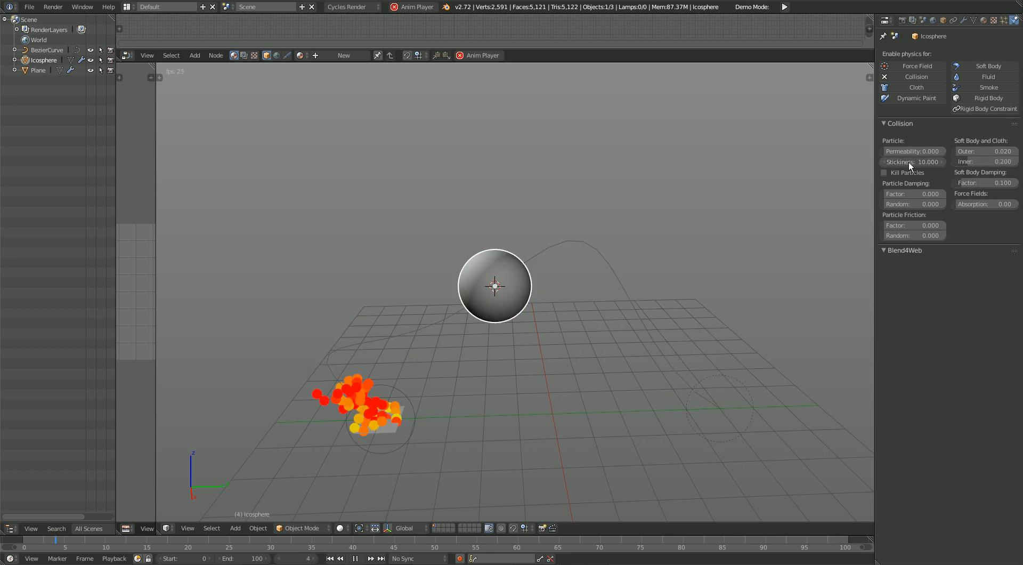
pyautogui.moveTo(913, 162)
pyautogui.mouseDown()
pyautogui.moveTo(938, 161)
pyautogui.moveTo(910, 175)
pyautogui.mouseUp()
# Step: Try Kill Particles on the sphere's collision while shifting the sphere, cancel the move, and turn the option off again
pyautogui.click(897, 174)
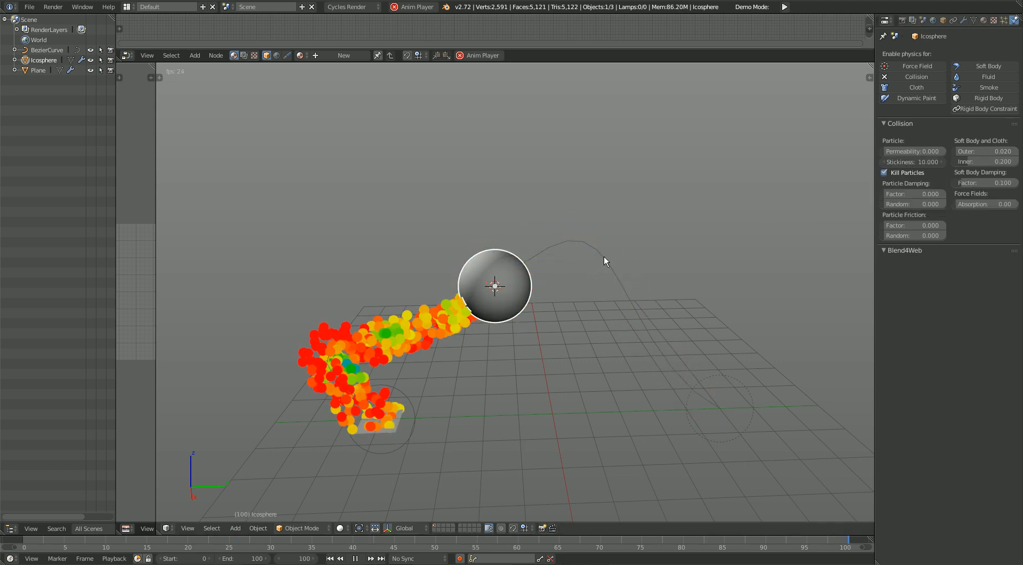
pyautogui.press('g')
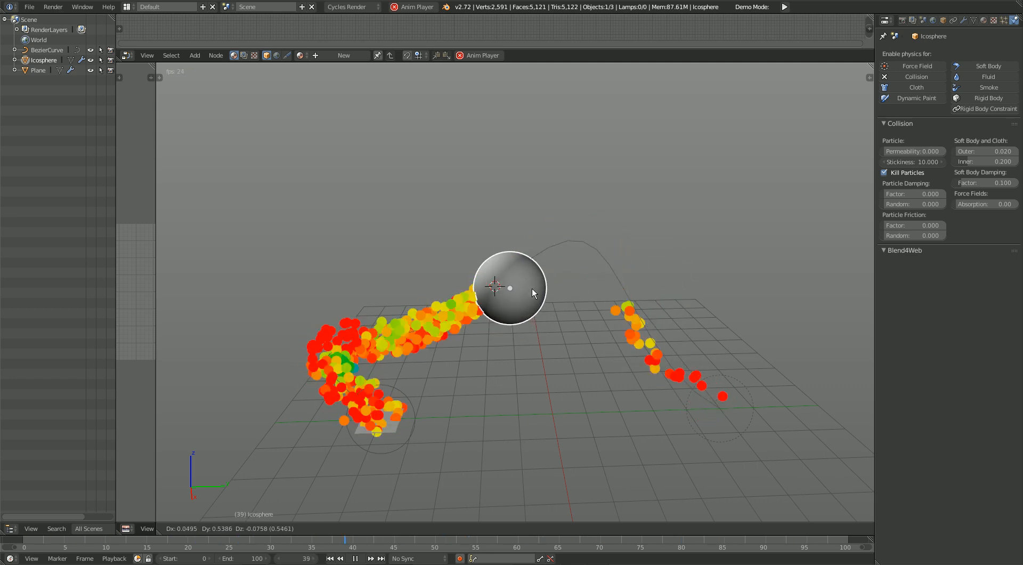
pyautogui.rightClick(515, 280)
pyautogui.click(903, 172)
pyautogui.moveTo(907, 193)
pyautogui.mouseDown()
pyautogui.moveTo(927, 194)
pyautogui.moveTo(886, 195)
pyautogui.moveTo(920, 204)
pyautogui.mouseUp()
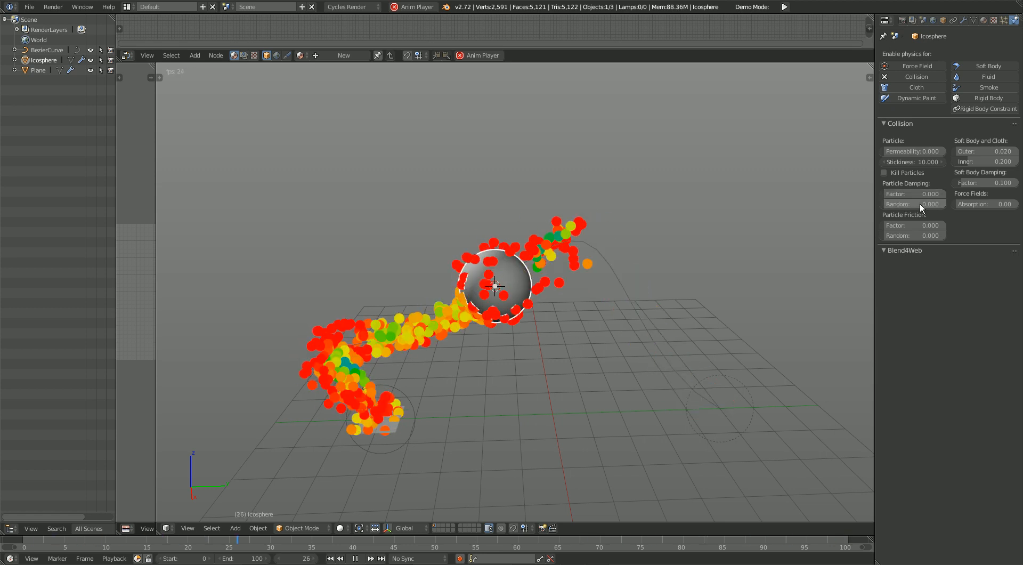
# Step: Enlarge the ico sphere within the particle stream and view the collisions from several sides during playback
pyautogui.press('s')
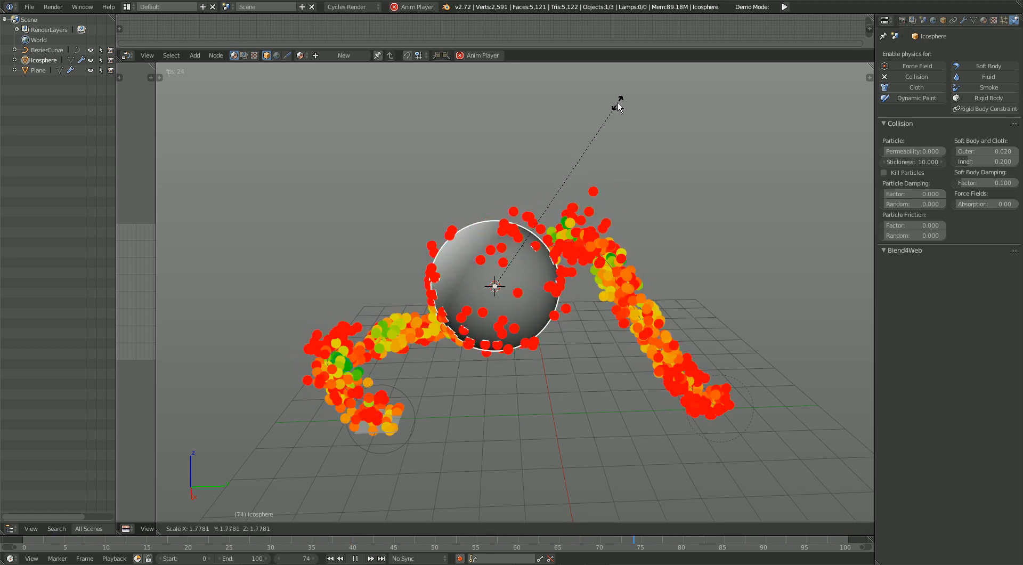
pyautogui.click(606, 146)
pyautogui.moveTo(509, 356); pyautogui.dragTo(539, 344, button='middle')
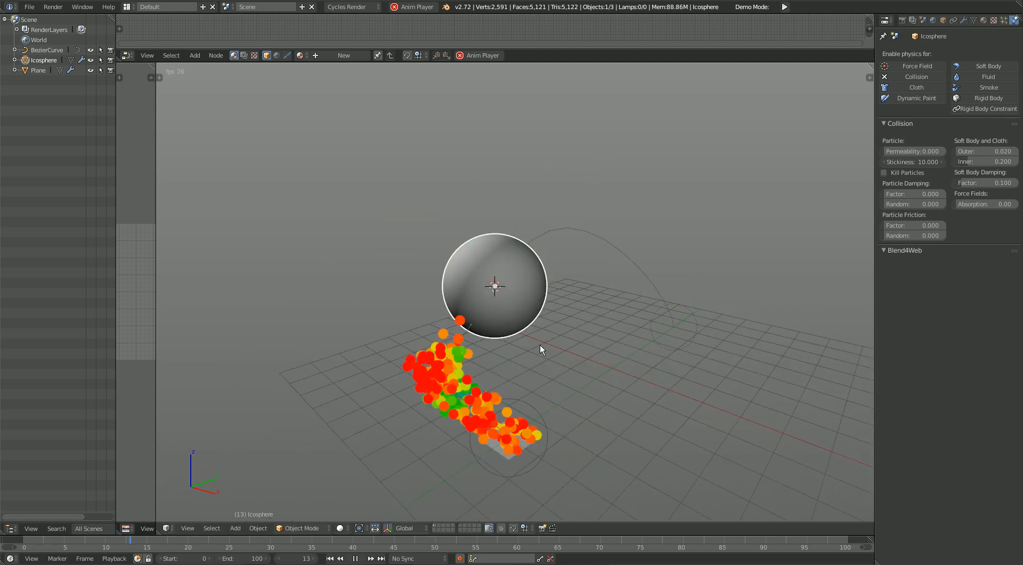
pyautogui.moveTo(591, 368); pyautogui.dragTo(557, 365, button='middle')
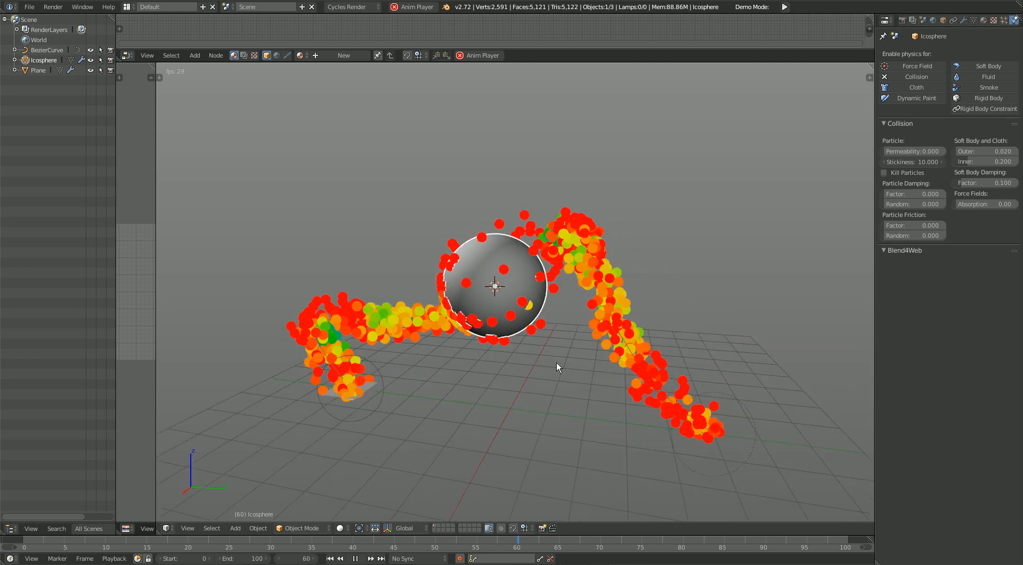
pyautogui.moveTo(642, 360); pyautogui.dragTo(589, 357, button='middle')
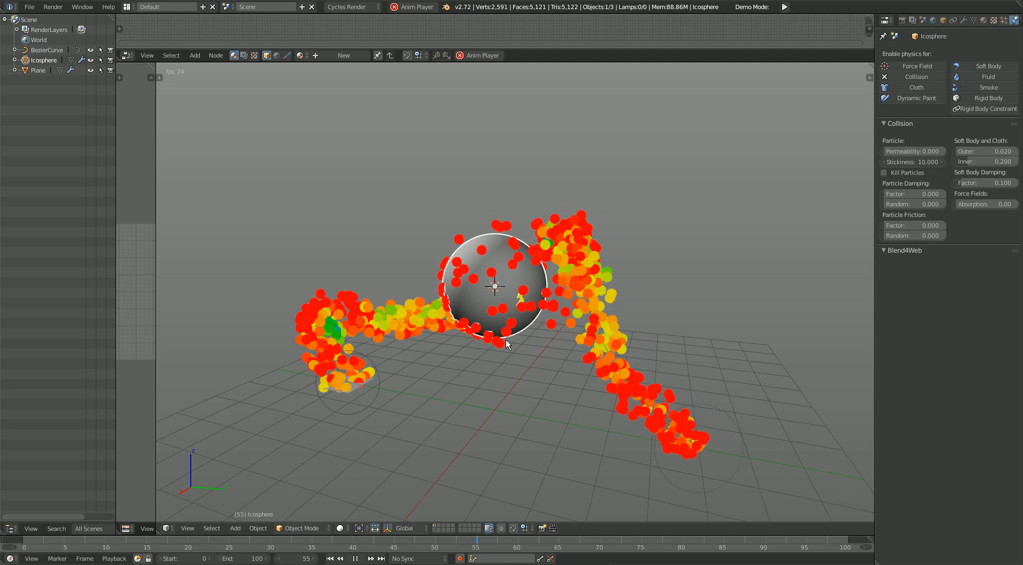
pyautogui.moveTo(469, 371); pyautogui.dragTo(612, 363, button='middle')
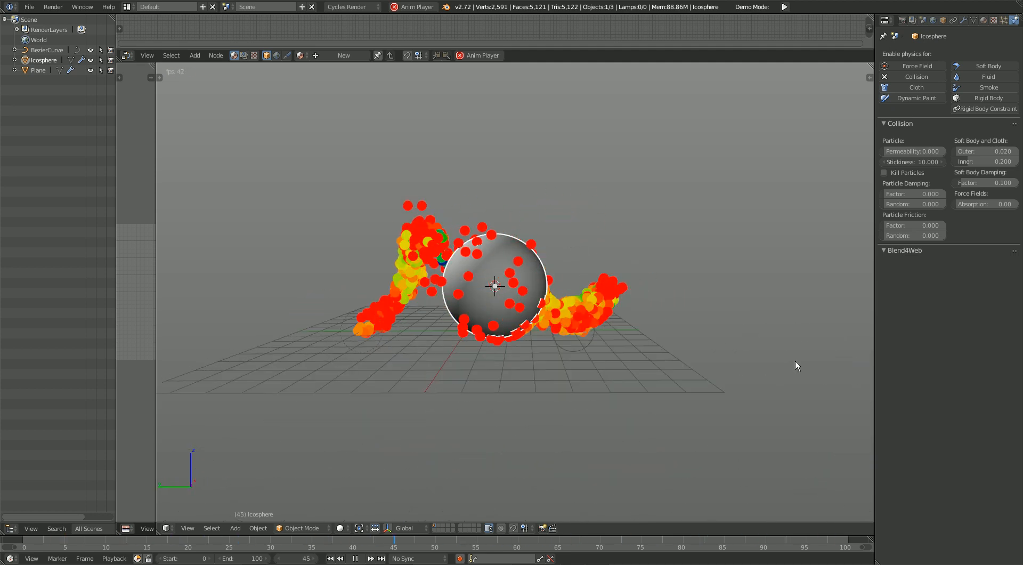